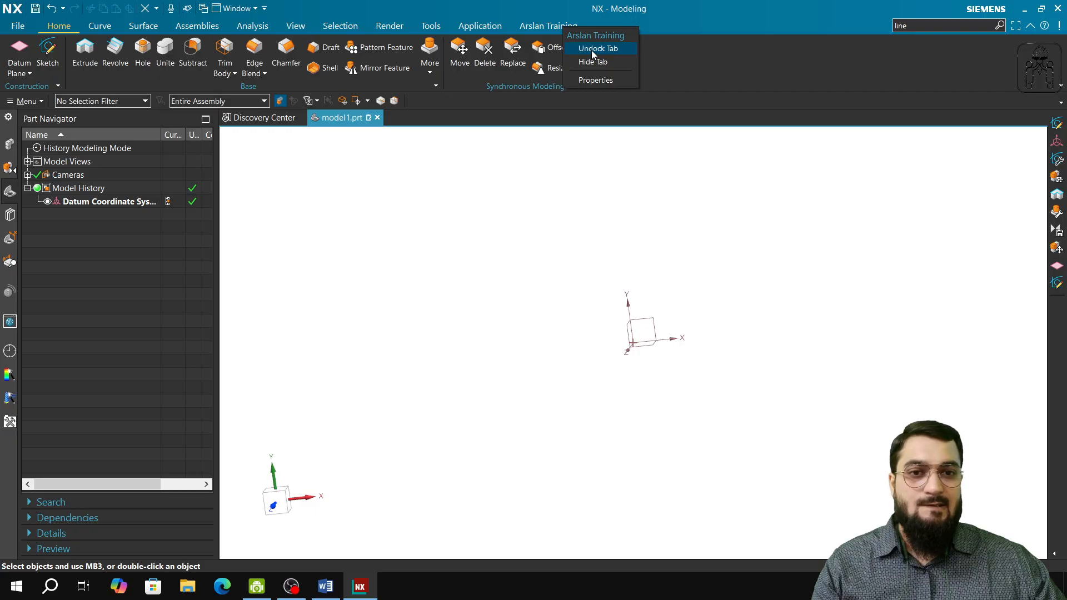
Check the custom training tab's properties and review the list of tabs and bars in the customization settings.
left_click(605, 79)
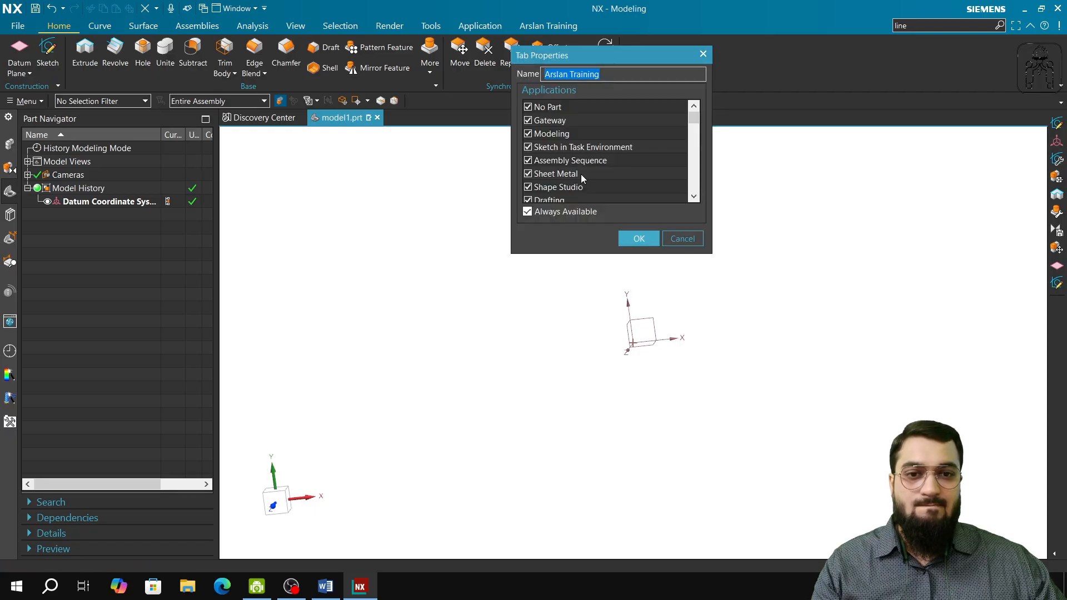
left_click(667, 233)
right_click(863, 72)
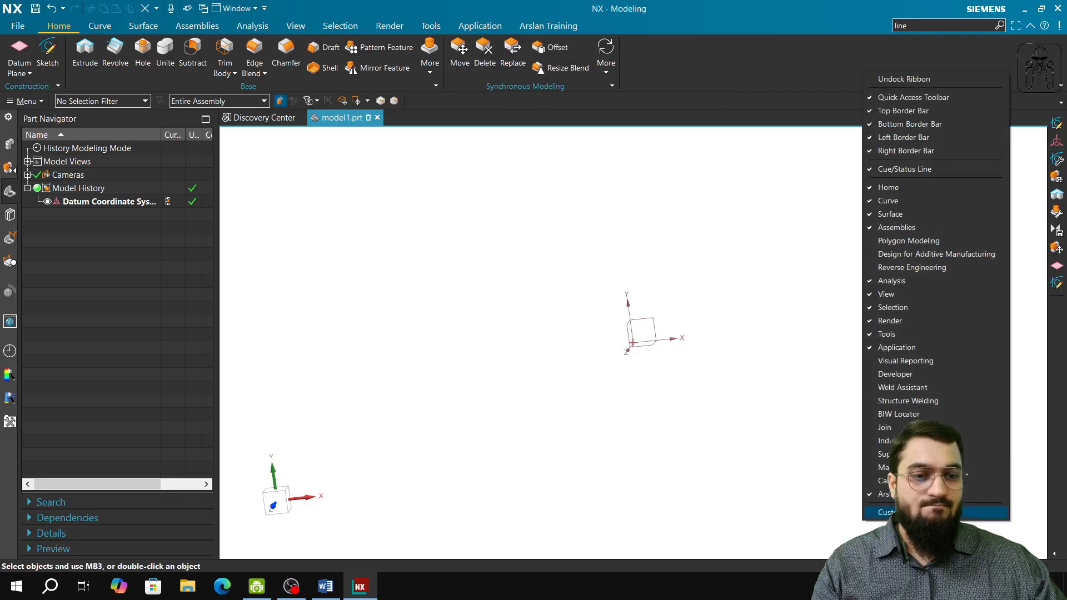
left_click(889, 512)
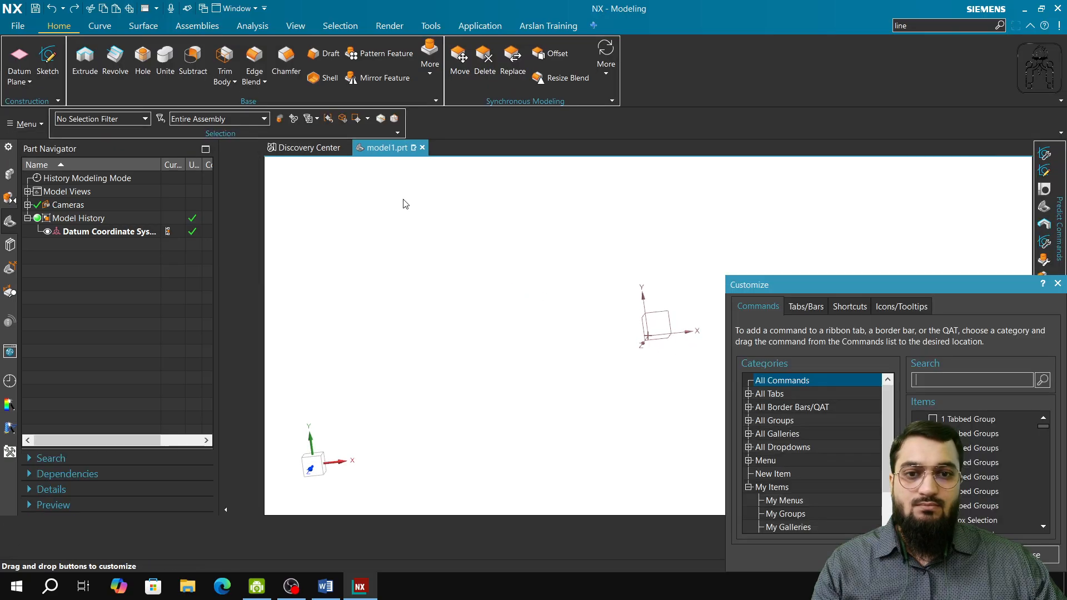
left_click(805, 307)
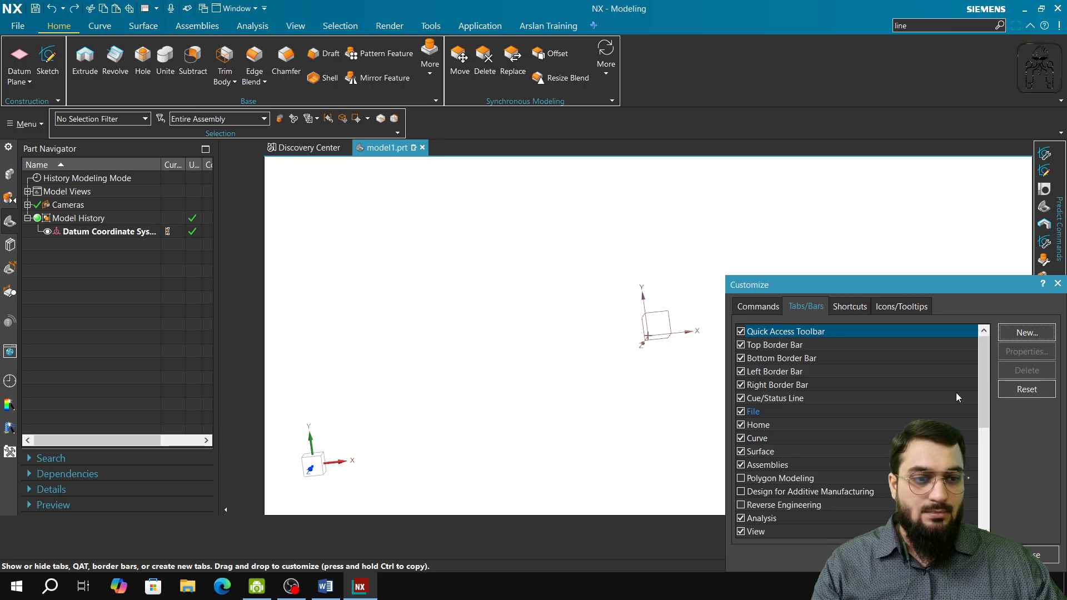
left_click(1057, 284)
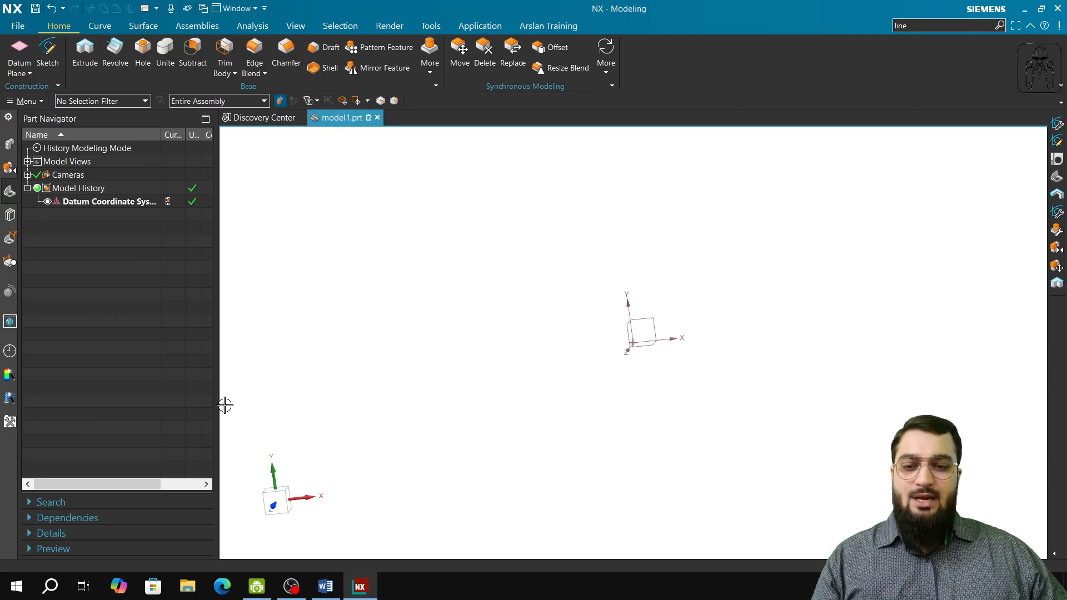
left_click(257, 586)
left_click(290, 590)
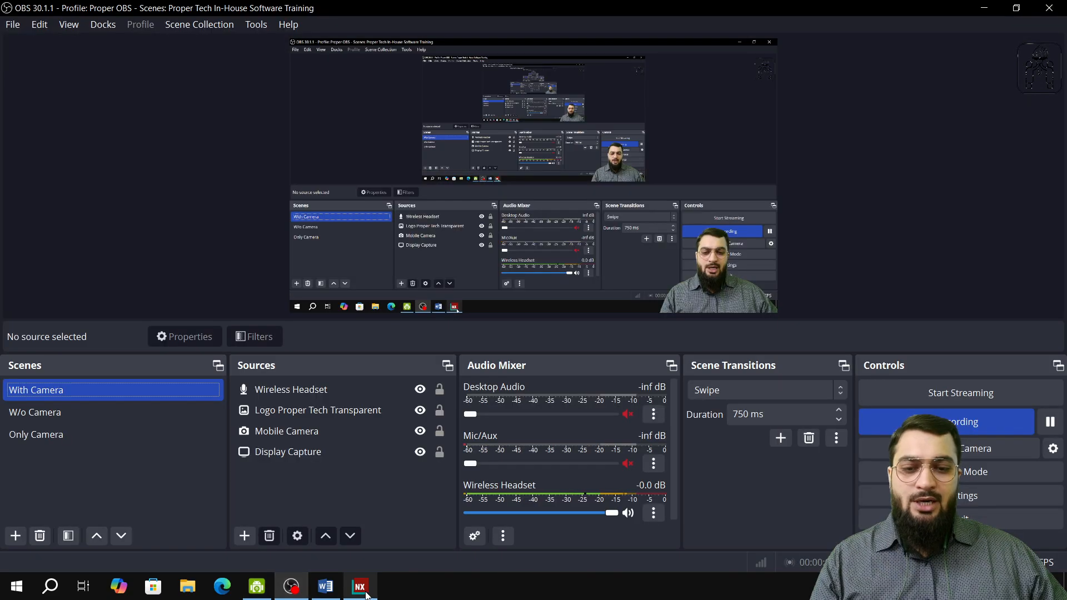
left_click(360, 588)
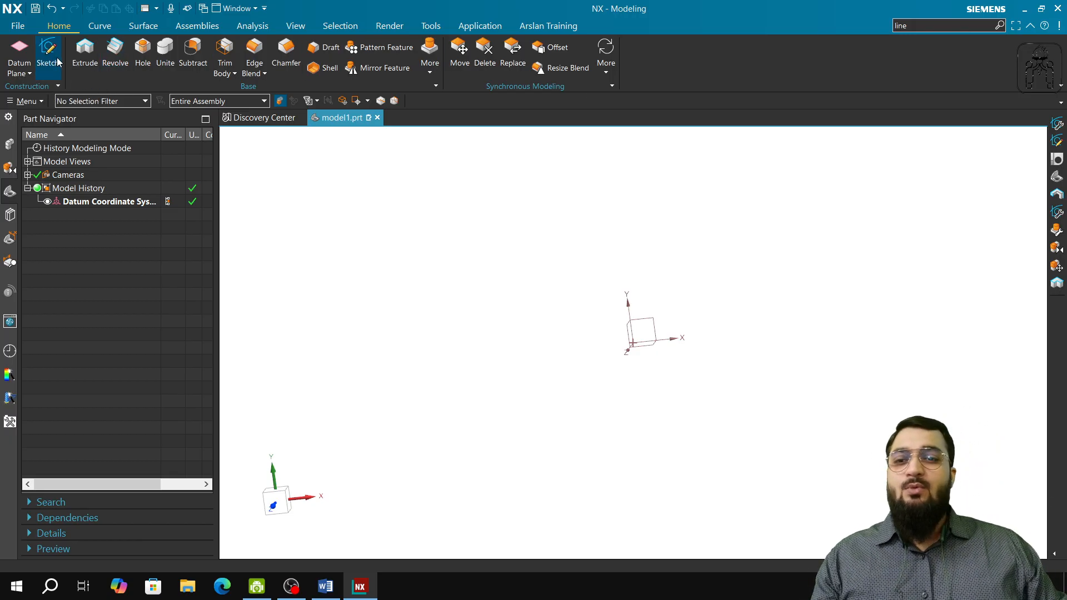
Create a sketch on the XY plane and draw a rectangle about 575 by 305 around the origin.
left_click(56, 60)
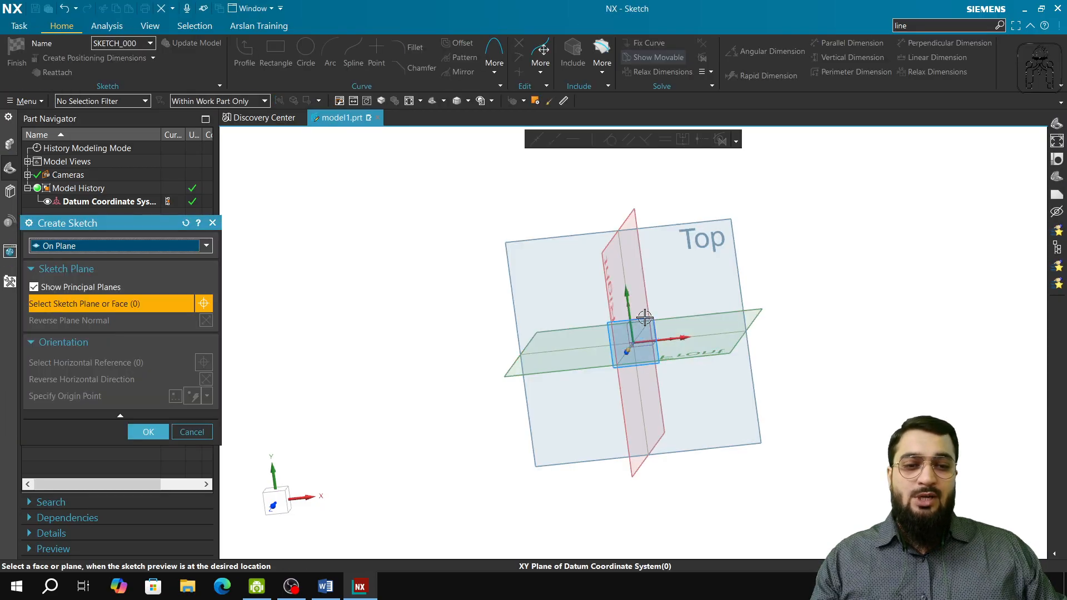
left_click(644, 317)
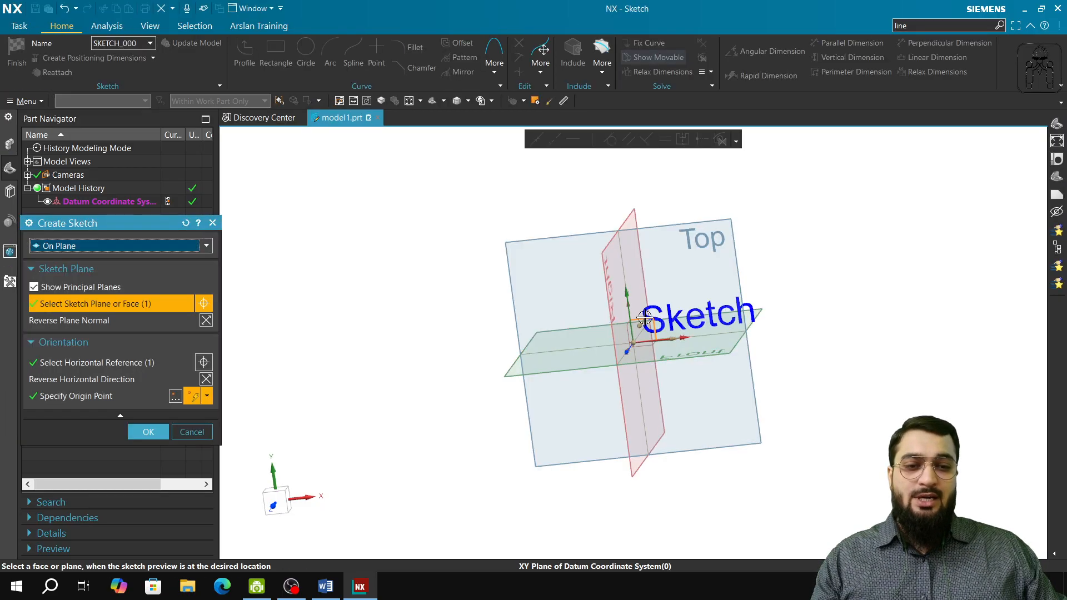
left_click(147, 432)
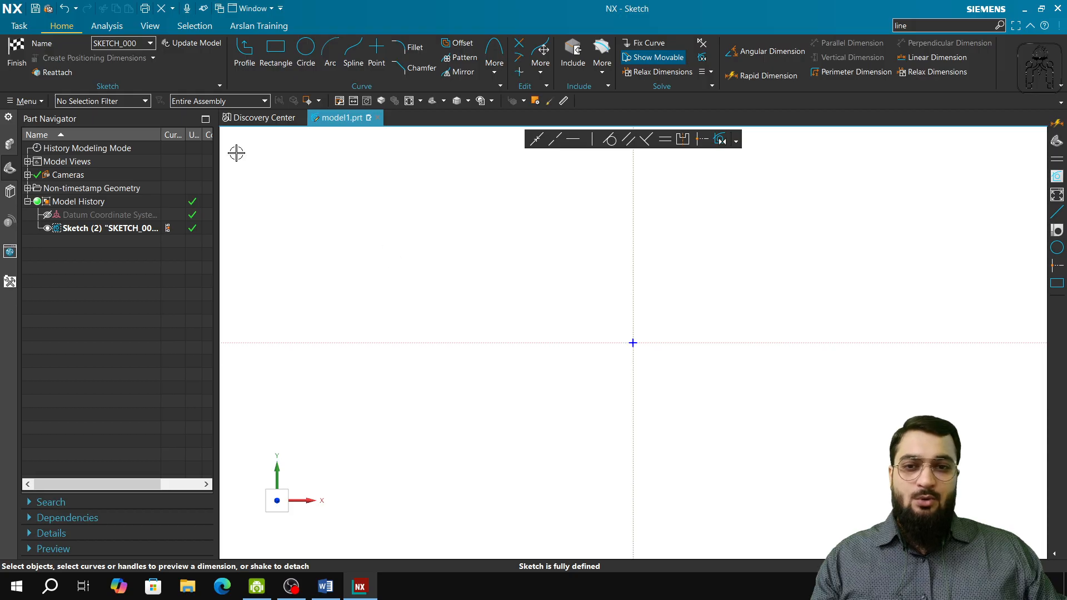
left_click(275, 53)
left_click(475, 256)
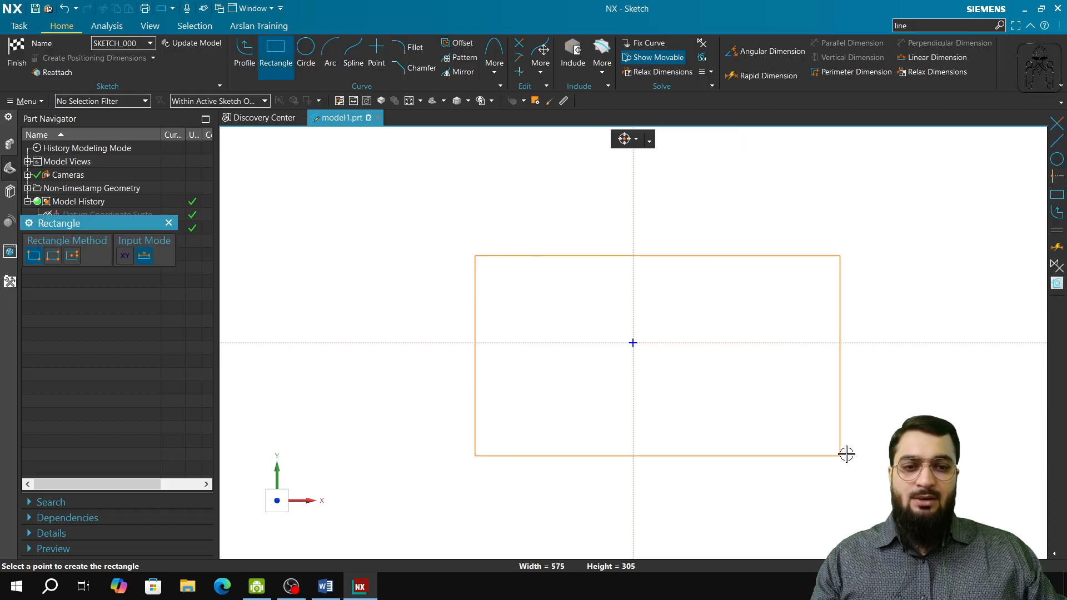
left_click(846, 453)
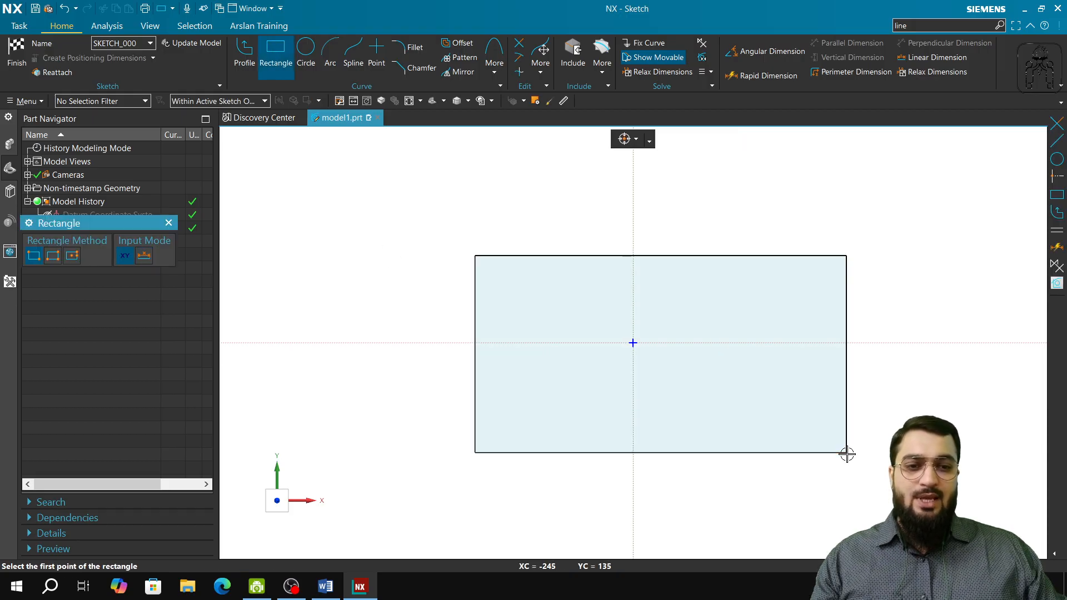
left_click(168, 223)
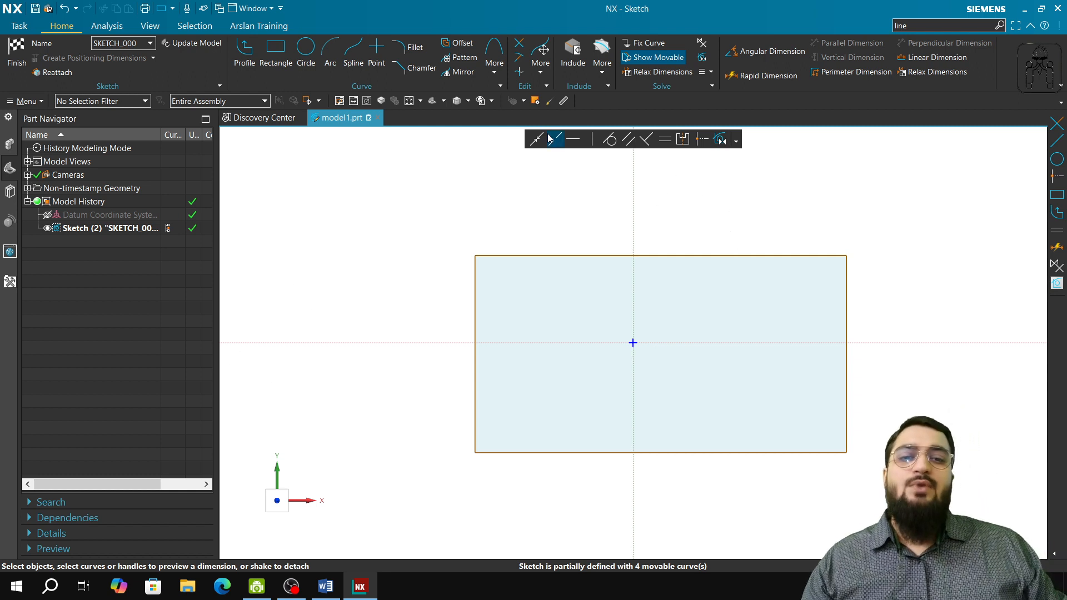
Remove the Extend and Trim commands from the sketch ribbon's Edit group and finish the sketch.
right_click(516, 62)
left_click(549, 79)
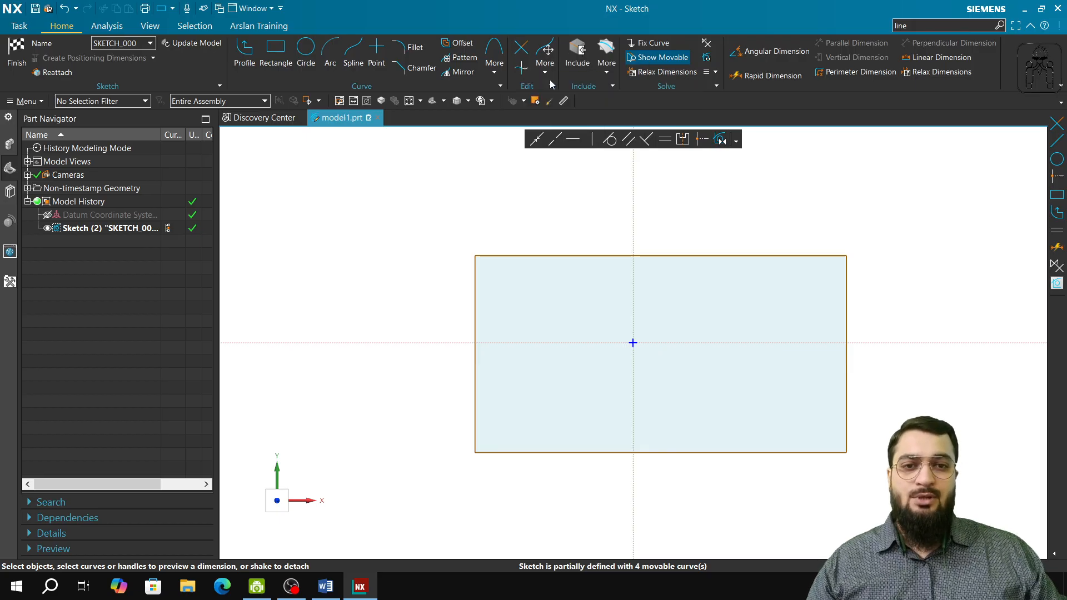
right_click(519, 55)
left_click(559, 75)
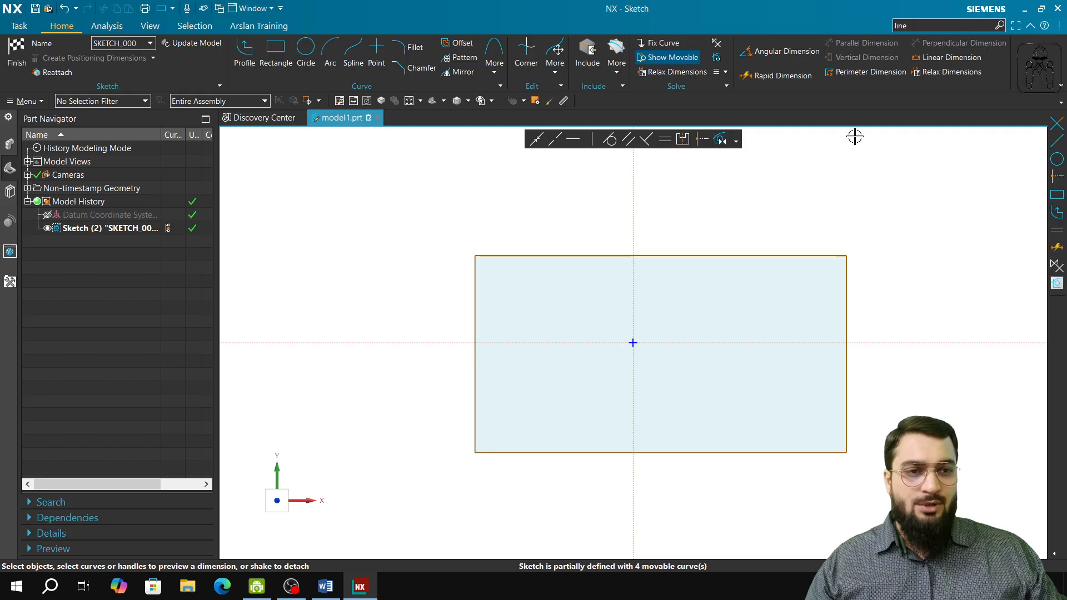
left_click(17, 52)
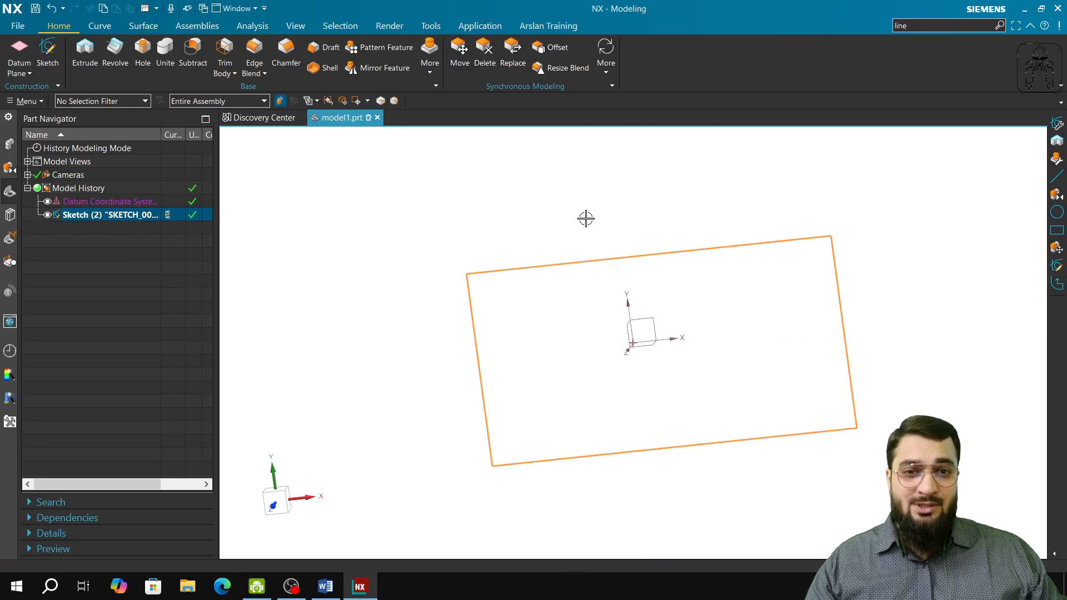
Save the current interface setup to the user role "training new custome role" and return to the part's feature history.
left_click(9, 422)
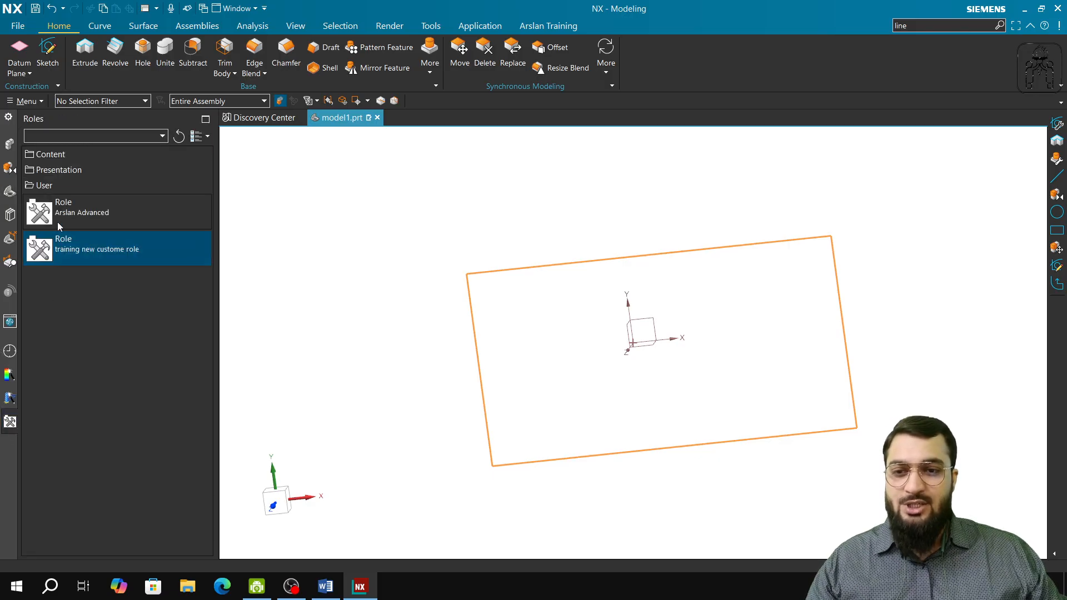
left_click(44, 186)
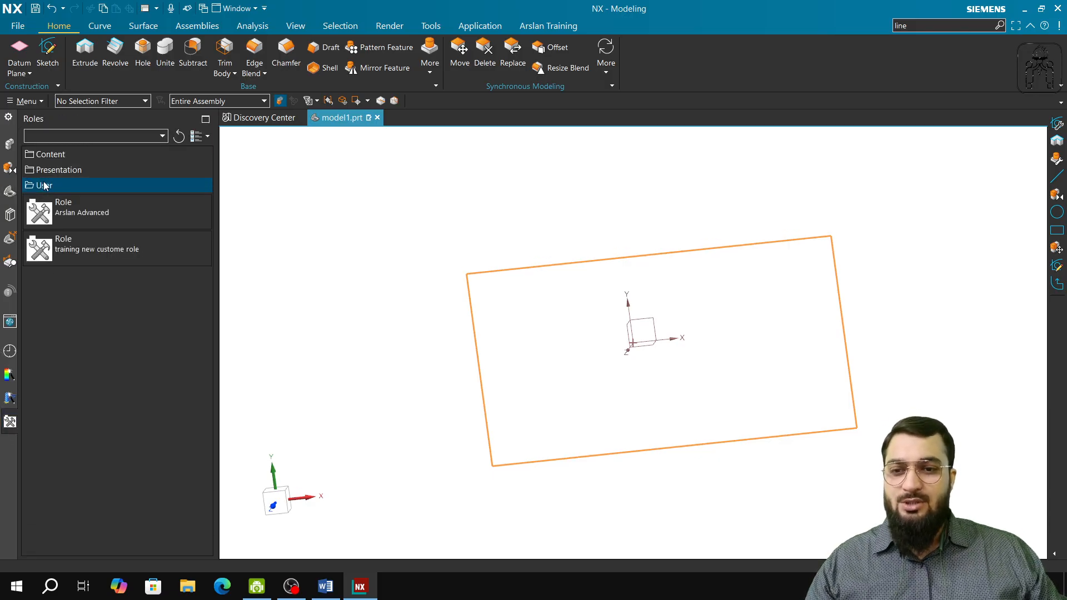
right_click(80, 257)
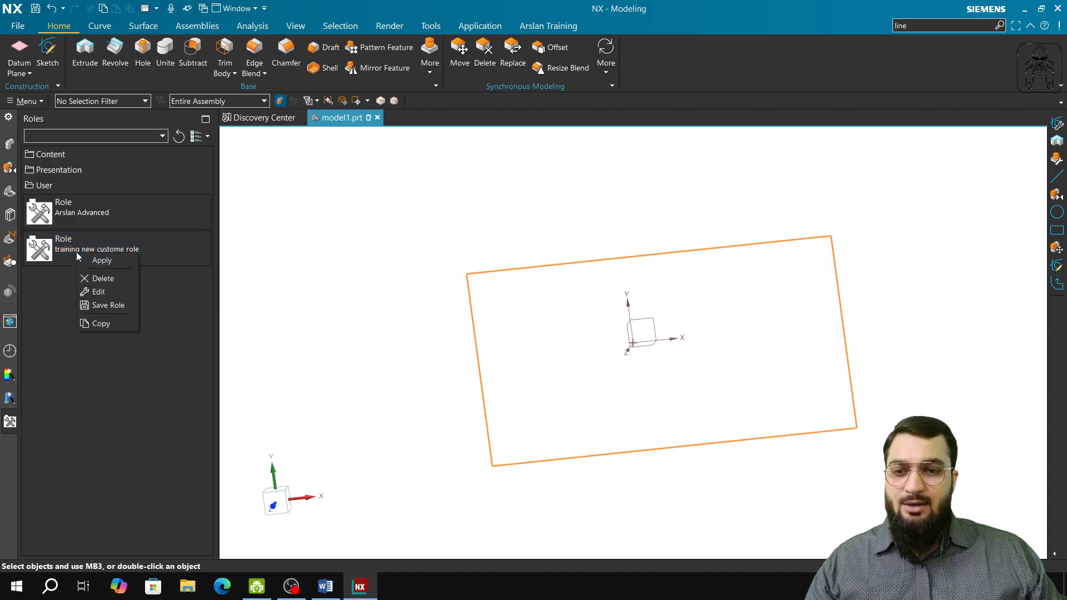
left_click(102, 306)
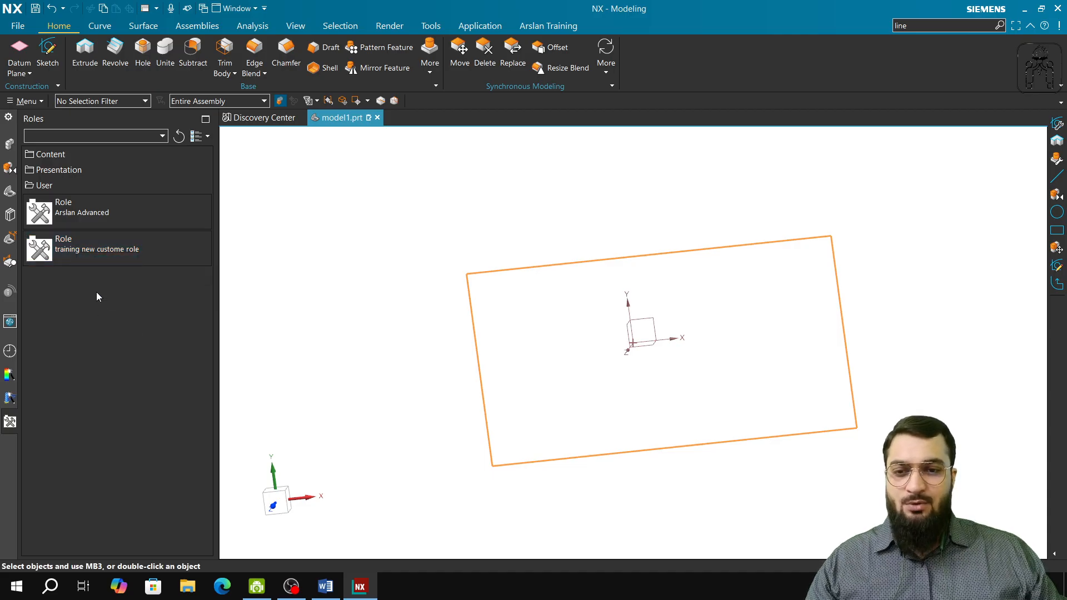
right_click(95, 258)
left_click(112, 270)
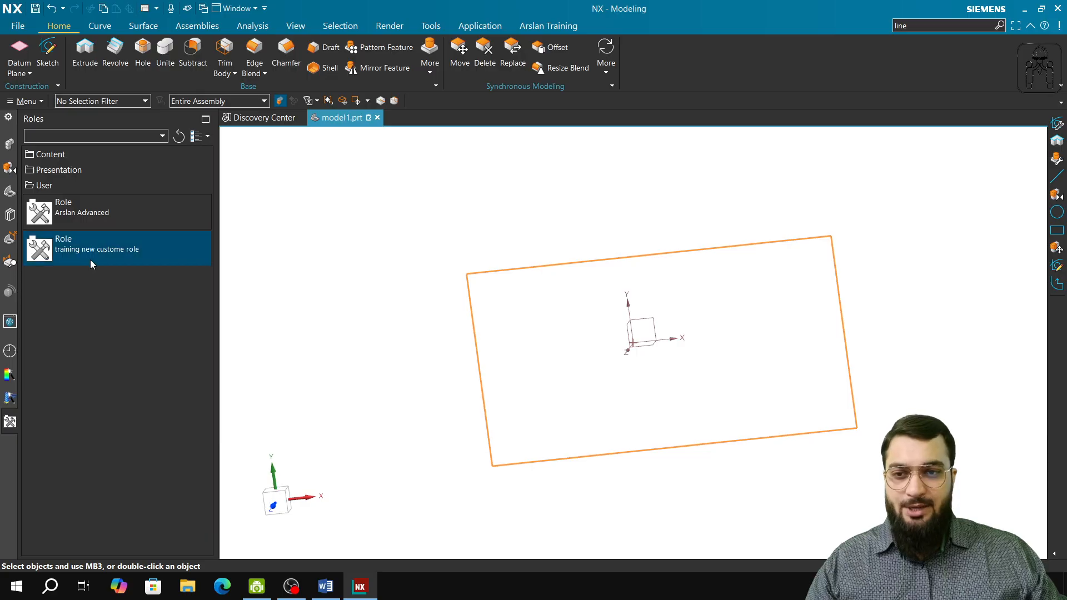
left_click(9, 197)
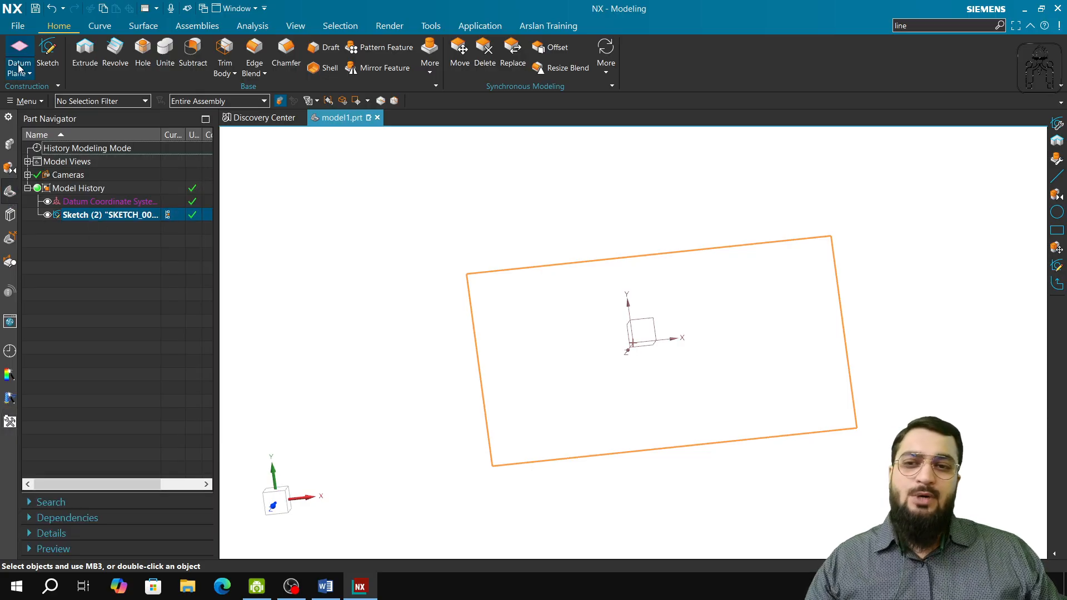
Reopen the rectangle sketch for editing and bring up the Customize dialog for the ribbon commands.
double_click(91, 216)
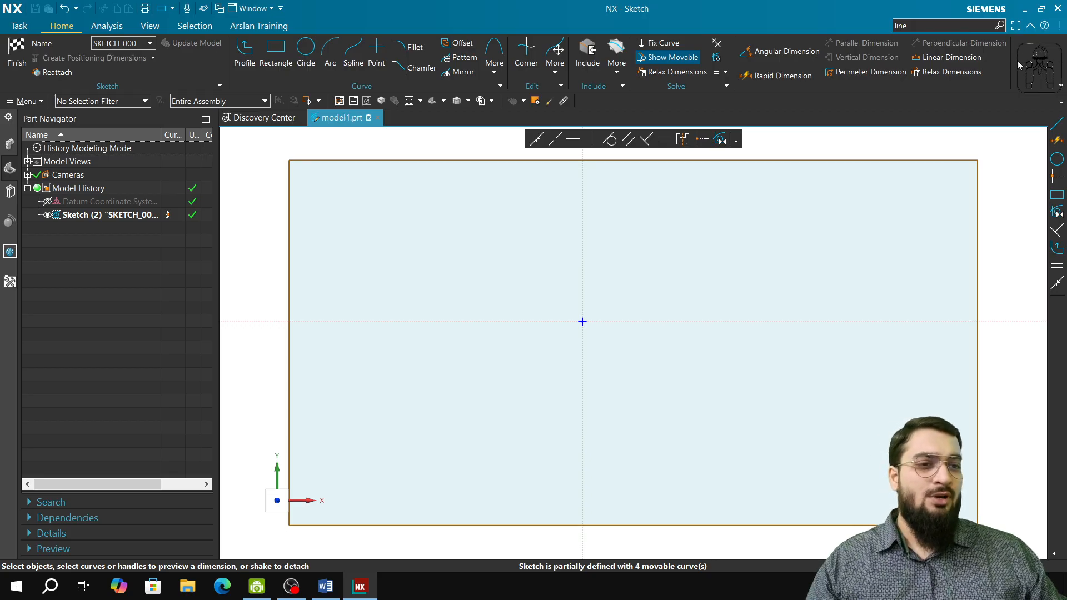
right_click(944, 66)
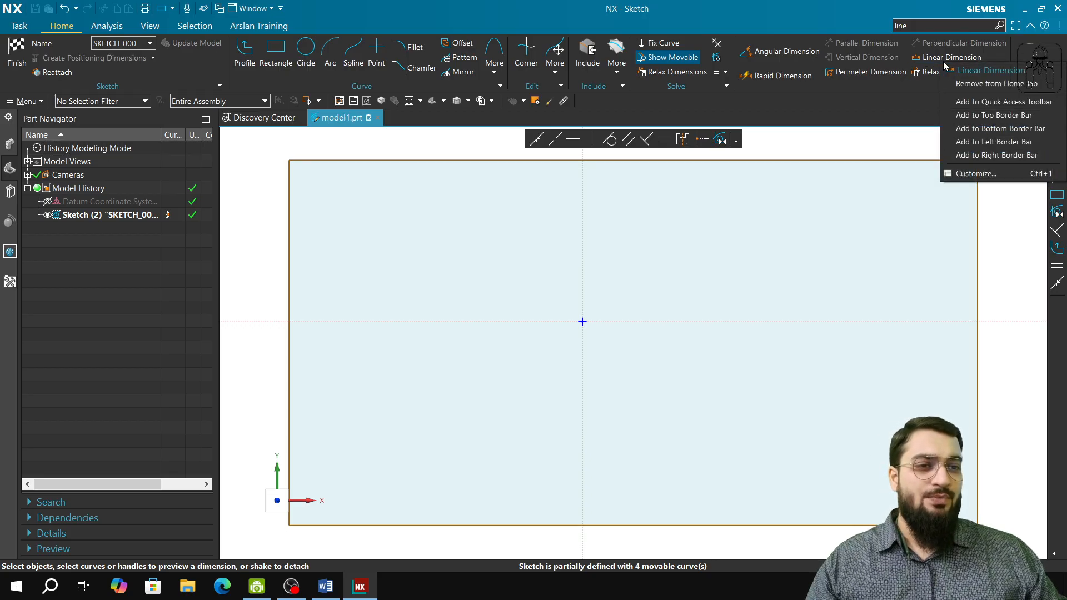
right_click(800, 64)
right_click(727, 62)
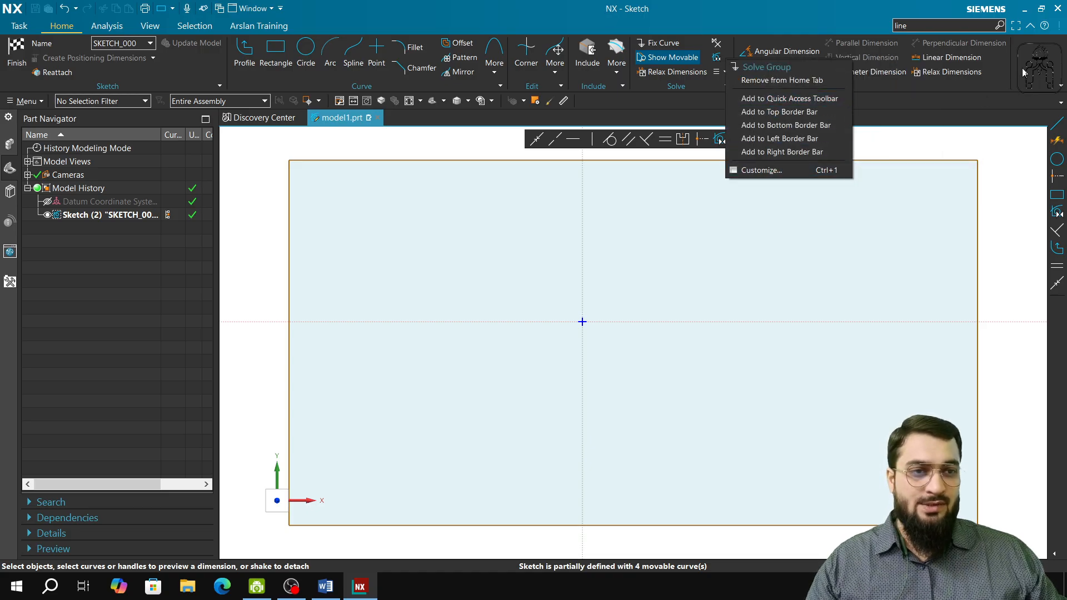
left_click(1039, 59)
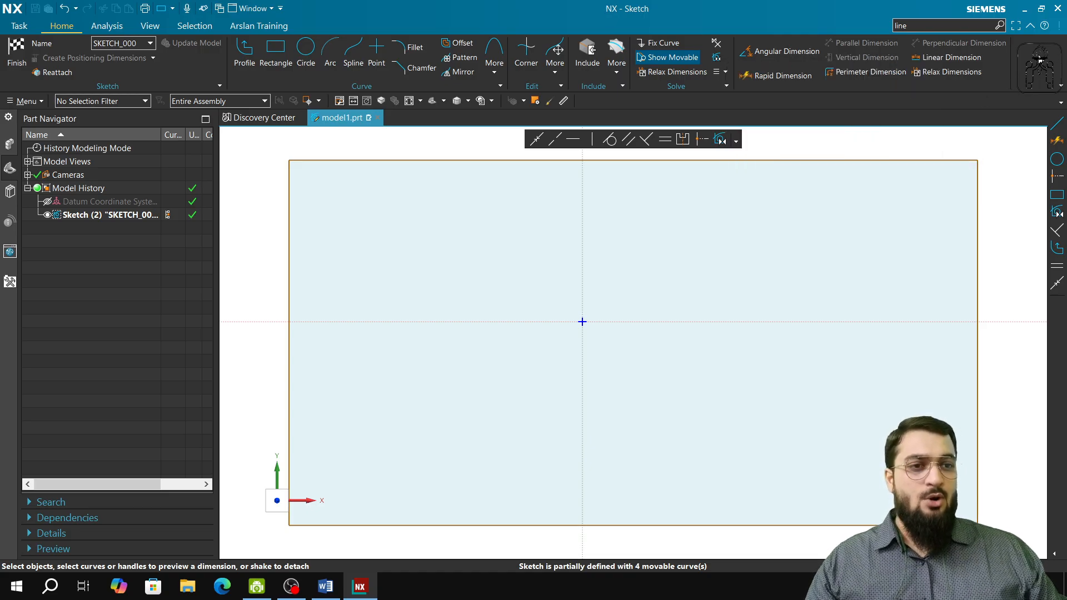
left_click(1062, 87)
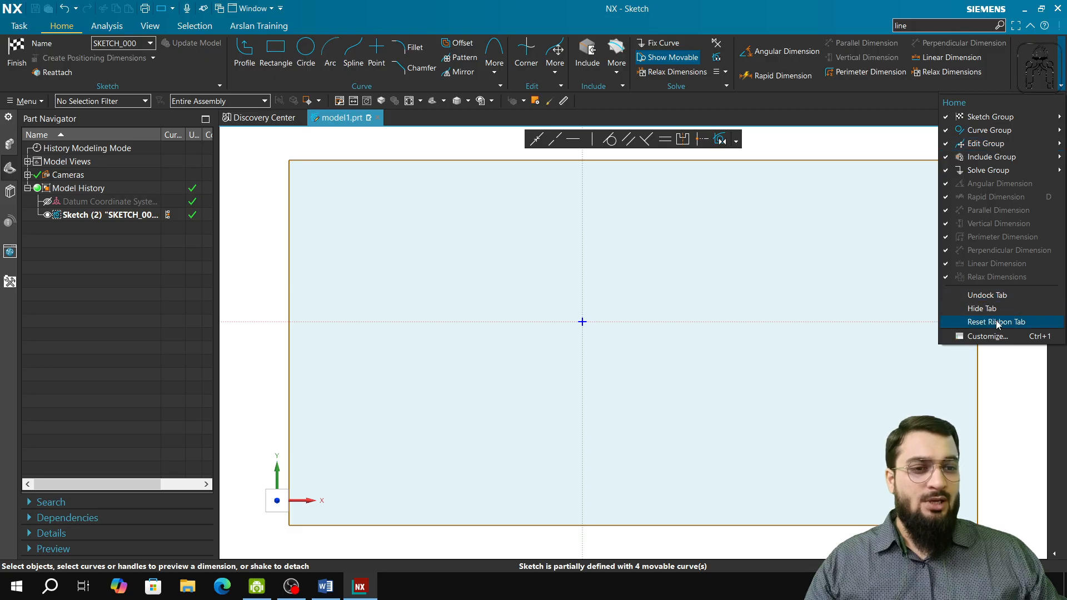
left_click(988, 337)
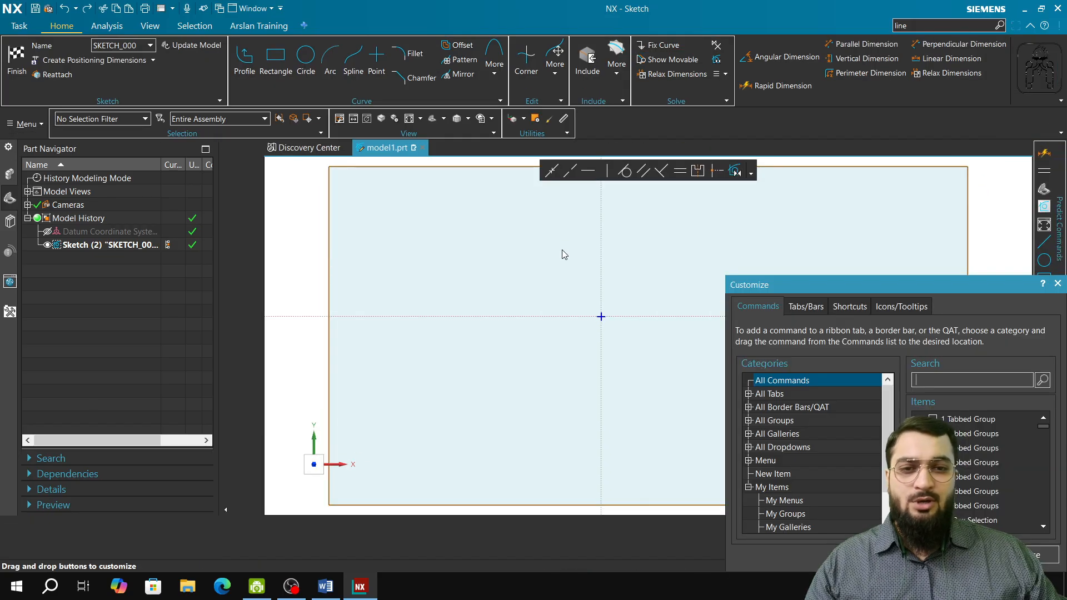
left_click_drag(821, 285, 767, 208)
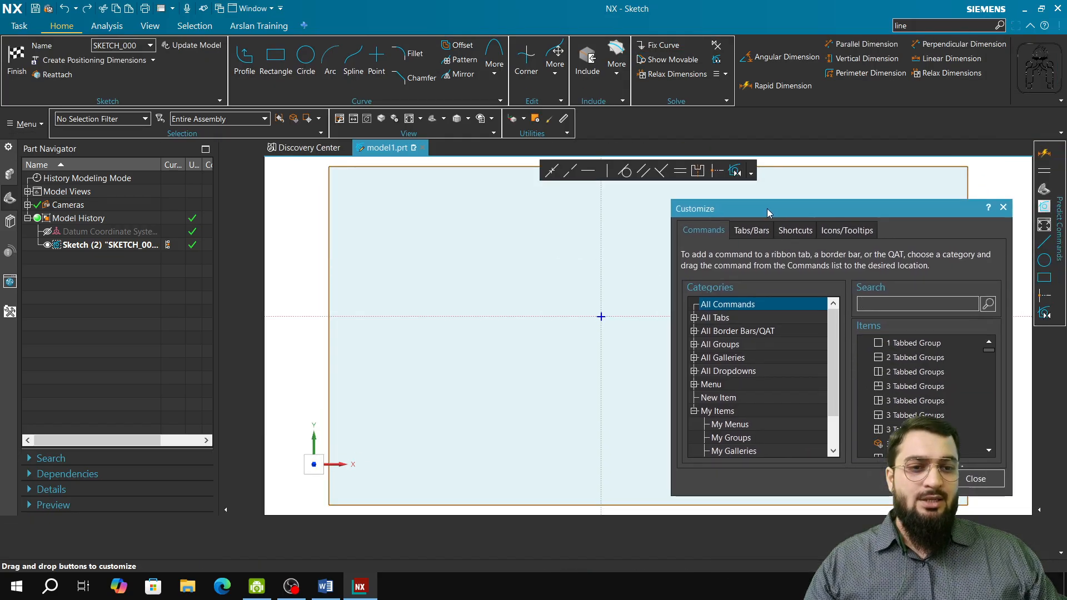
Search the commands for "TRIM" and add Trim back to the sketch ribbon's Edit group.
left_click(881, 304)
type("TRIM")
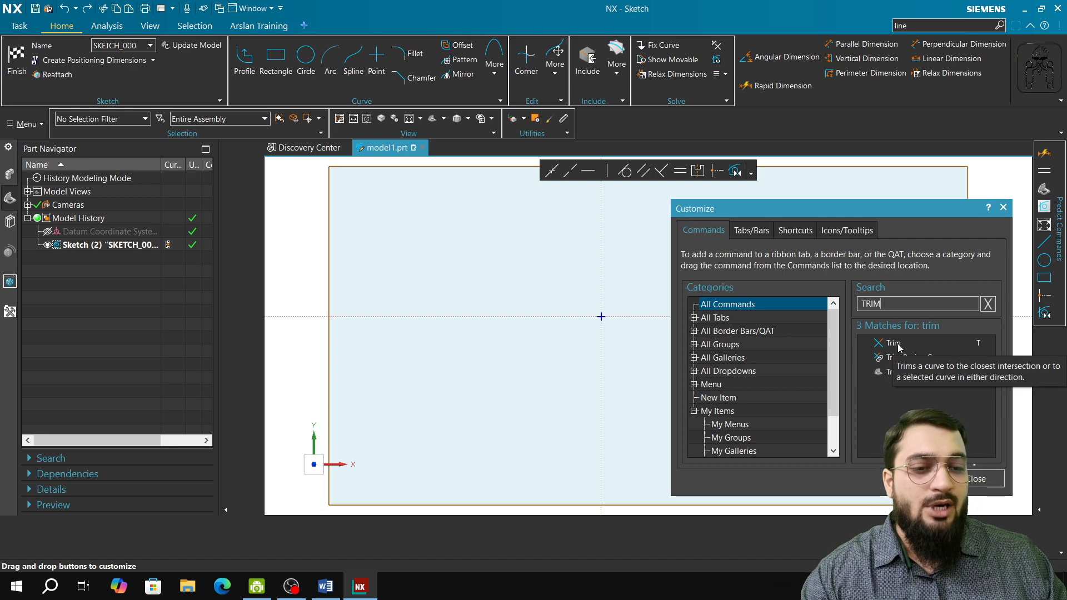
mouse_move(893, 344)
left_mouse_down()
mouse_move(716, 260)
mouse_move(644, 204)
mouse_move(538, 73)
mouse_move(543, 62)
mouse_move(520, 62)
left_mouse_up()
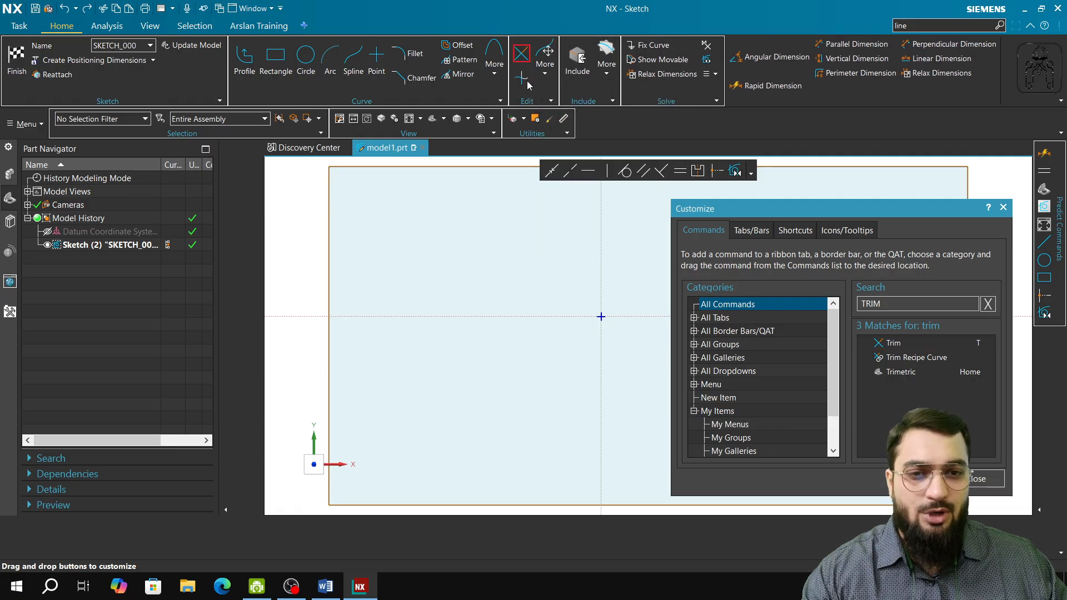
Search the commands for "exten" and add Extend to the Edit group beneath Trim.
double_click(876, 303)
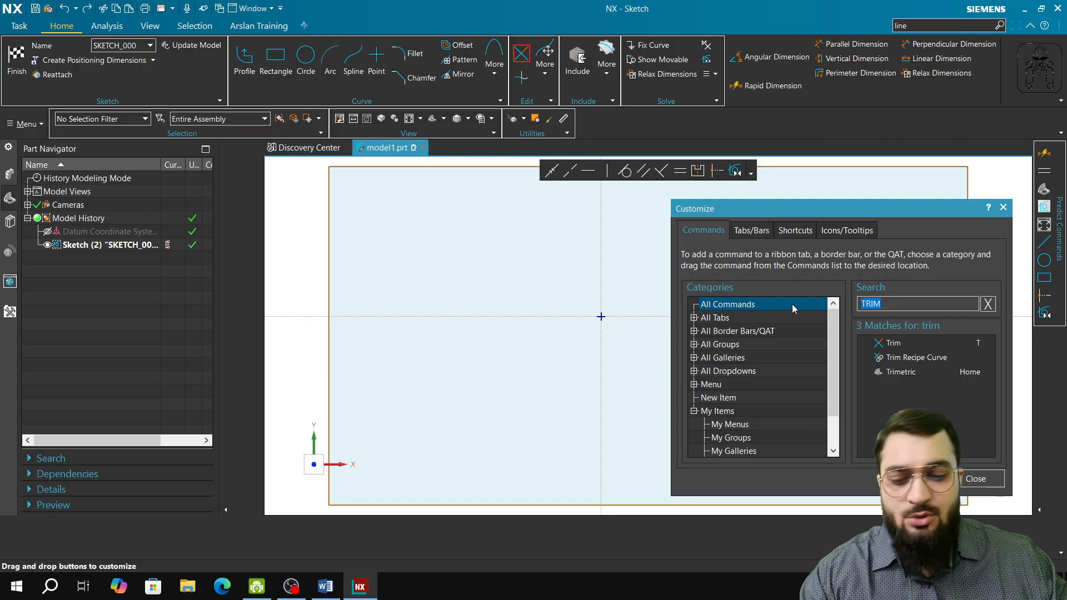
type("ext")
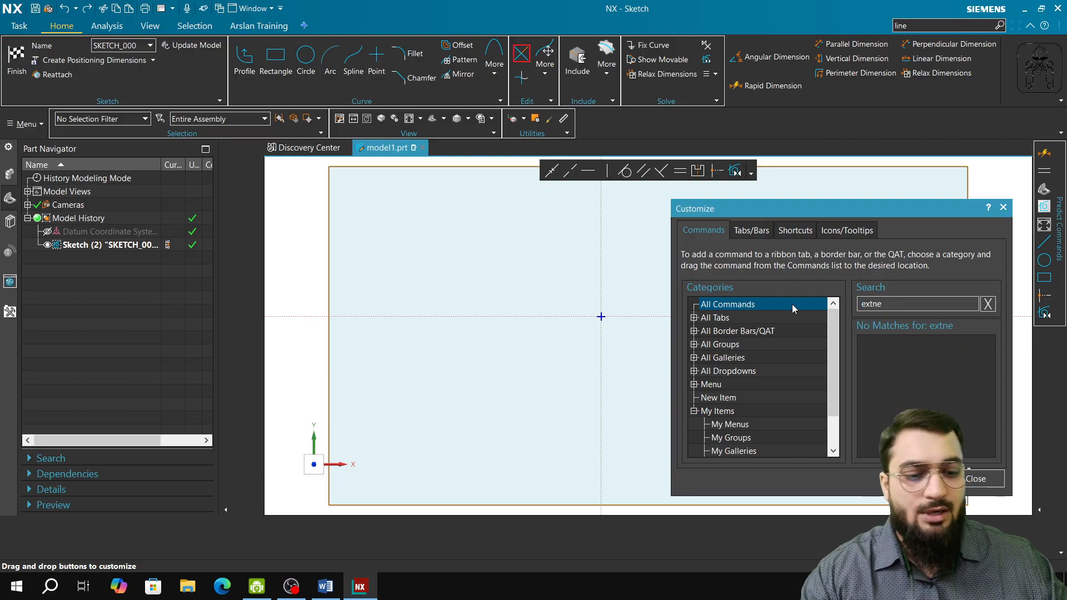
type("en")
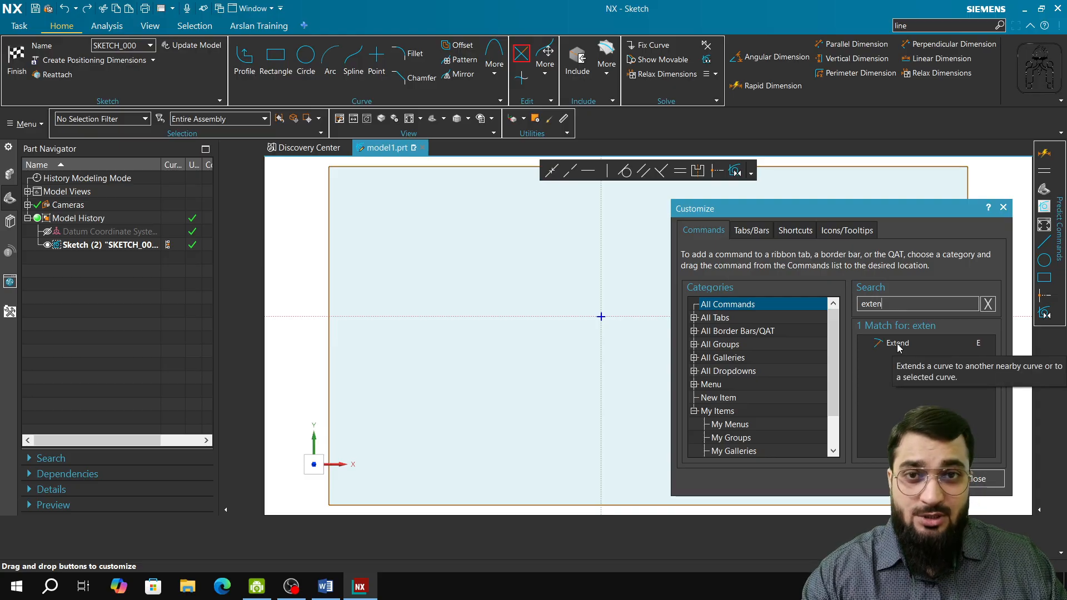
mouse_move(899, 347)
left_mouse_down()
mouse_move(810, 347)
mouse_move(566, 147)
mouse_move(518, 73)
mouse_move(518, 56)
left_mouse_up()
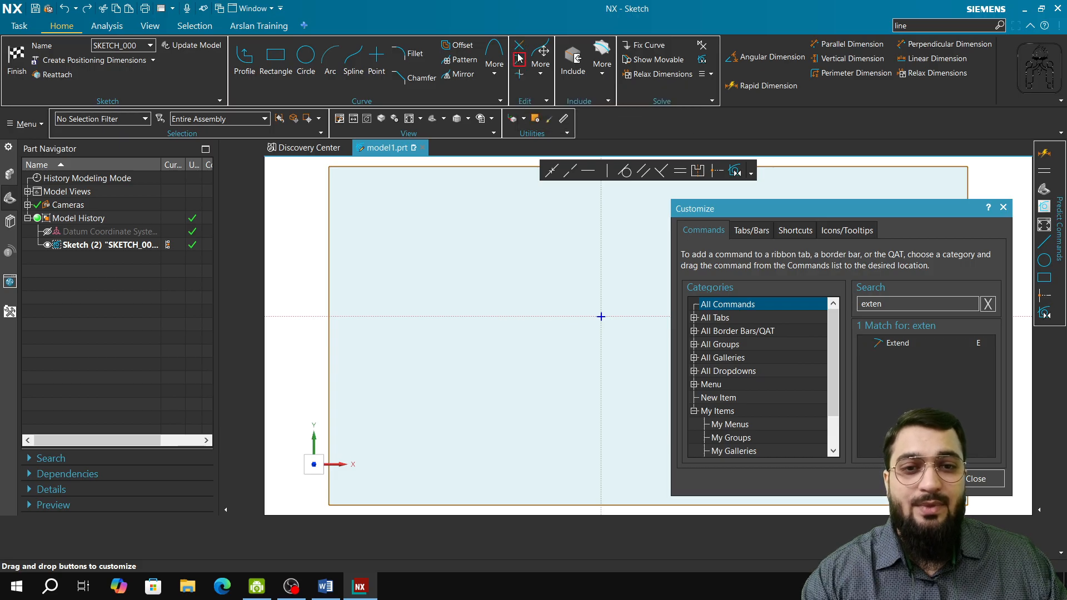
Close the Customize dialog, save the current interface to the user role "training new custome role" and apply that role.
left_click(976, 478)
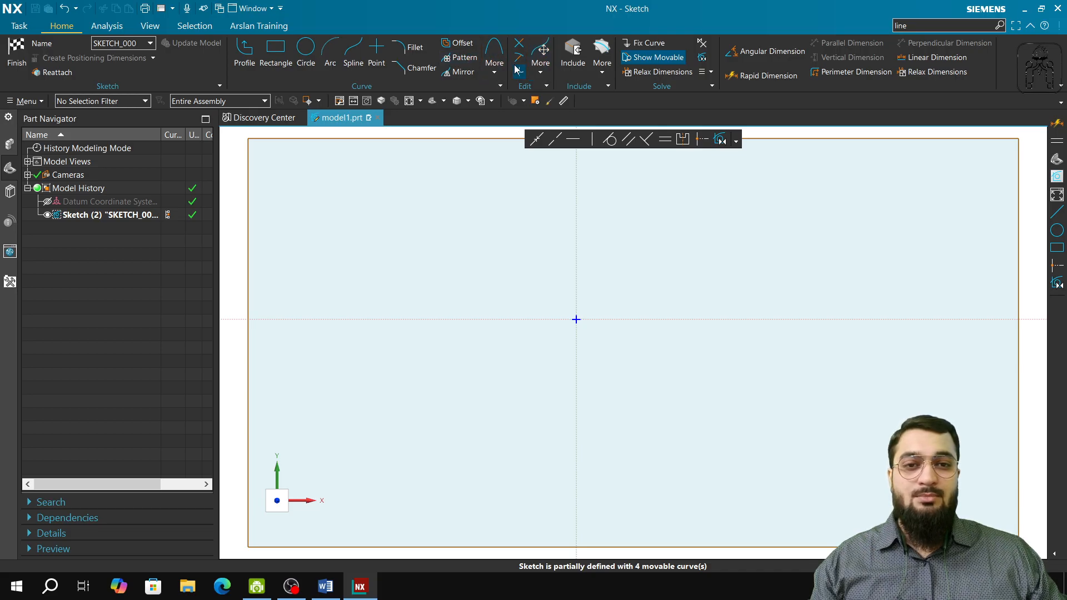
left_click(10, 283)
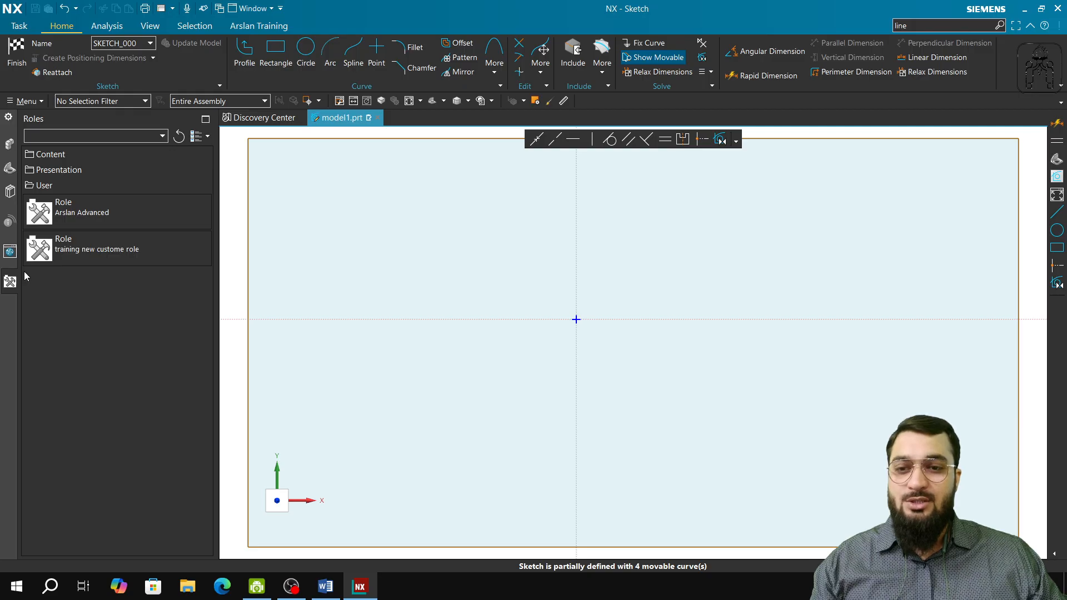
right_click(94, 253)
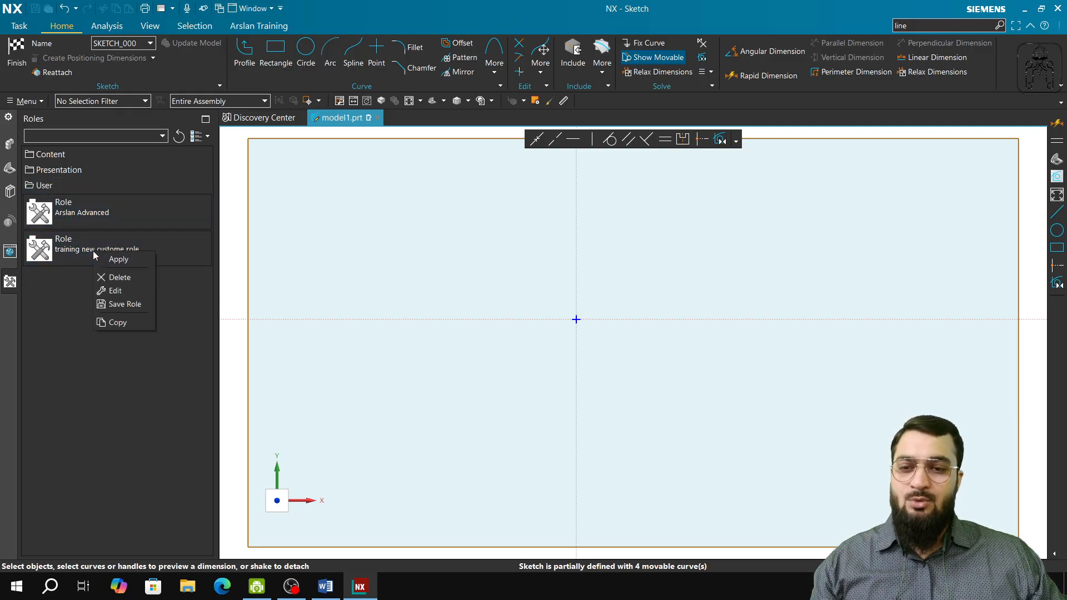
left_click(120, 305)
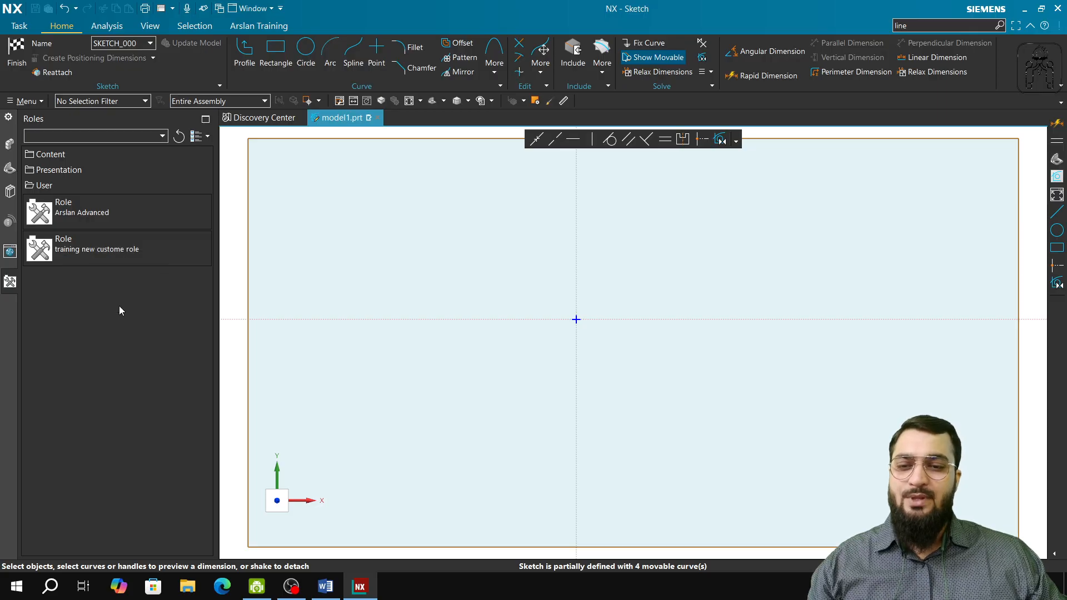
right_click(120, 259)
left_click(174, 270)
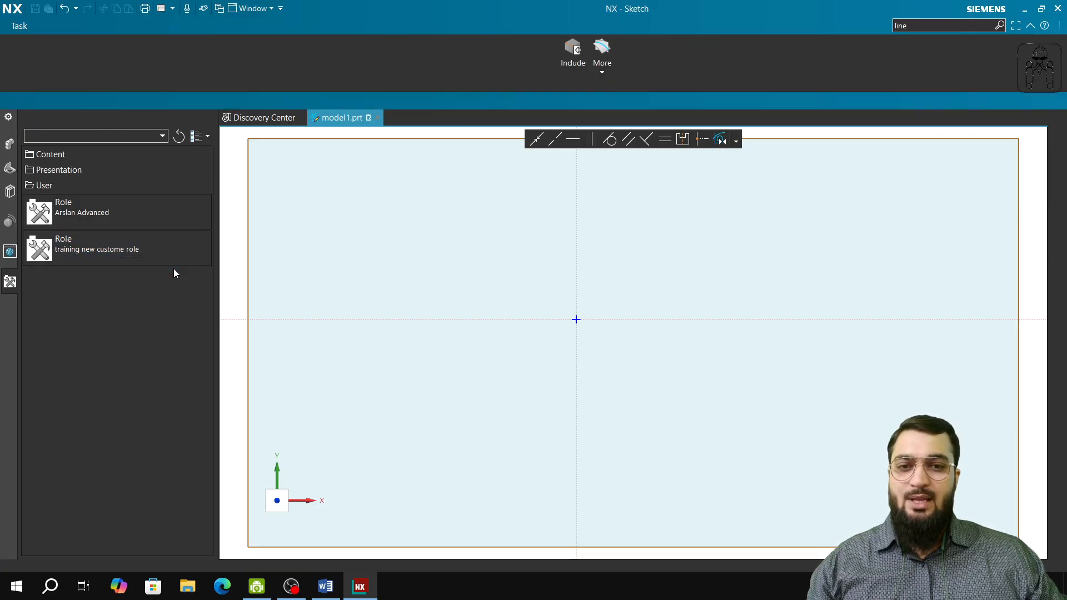
Finish the sketch, return to the part's feature history and reopen the rectangle sketch from it.
left_click(16, 56)
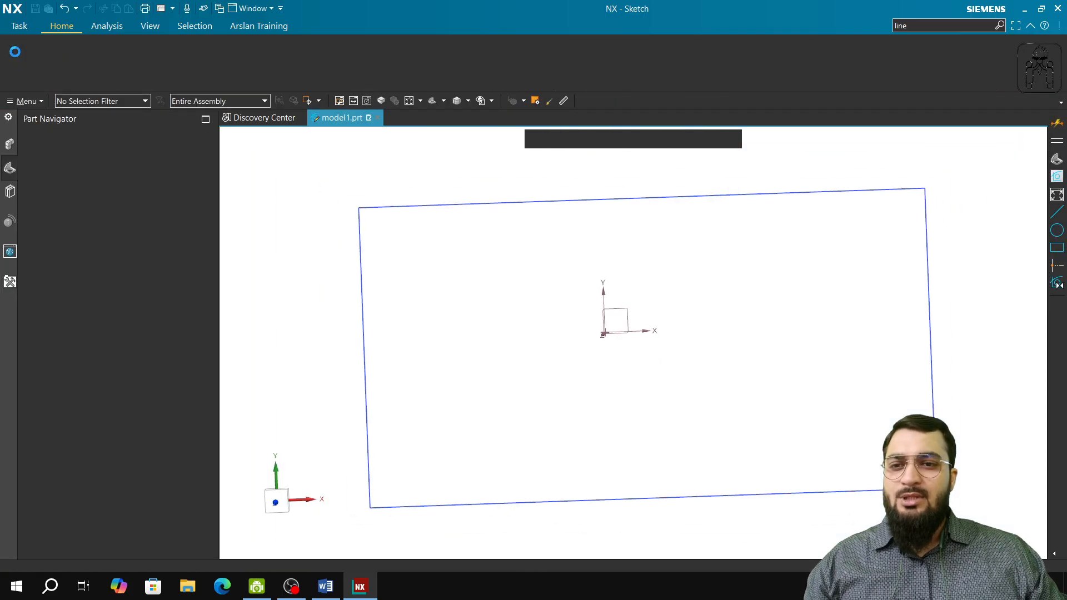
left_click(10, 421)
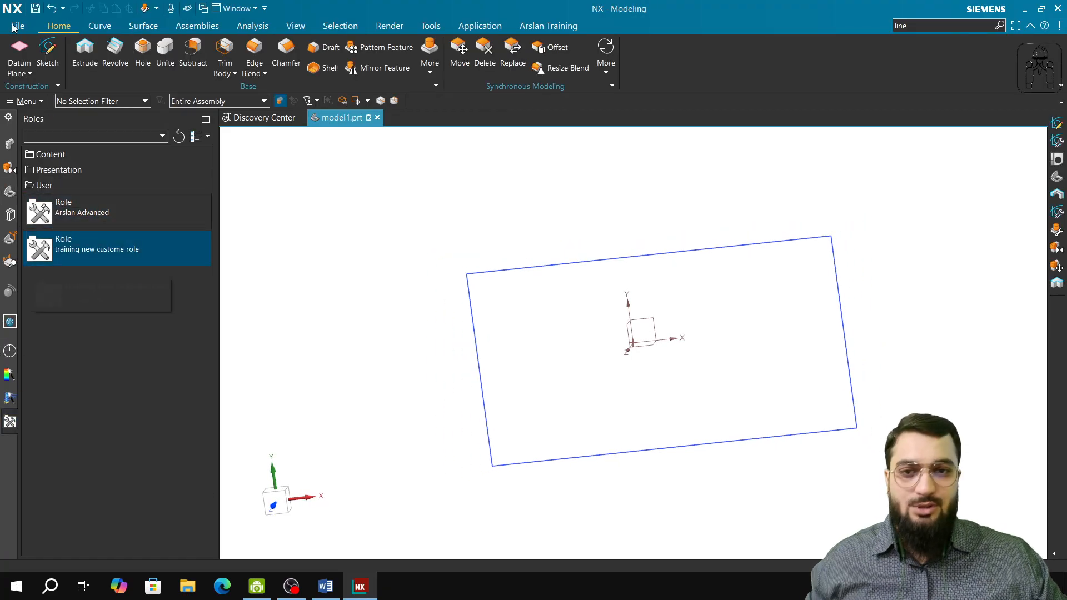
left_click(10, 195)
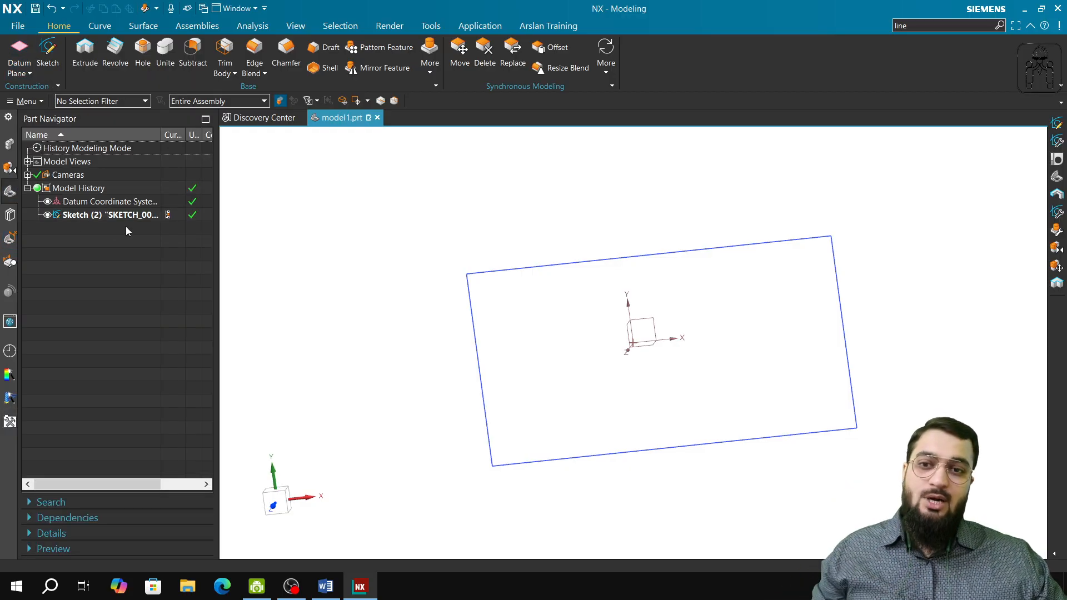
double_click(137, 215)
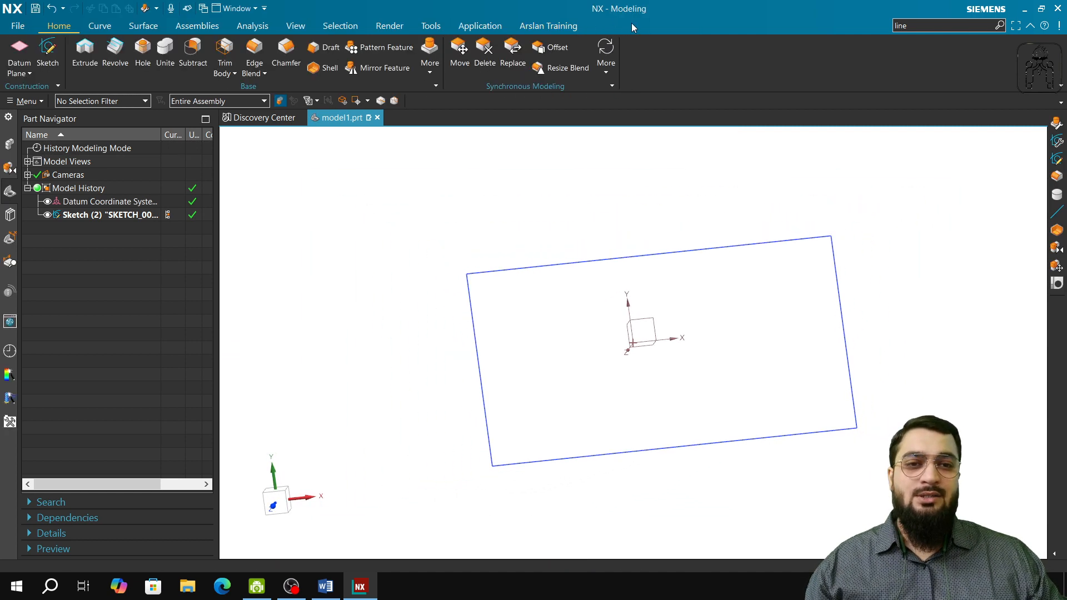
Customize the ribbon by creating an always-available tab named with the trainer's first name followed by "Training 2".
right_click(689, 32)
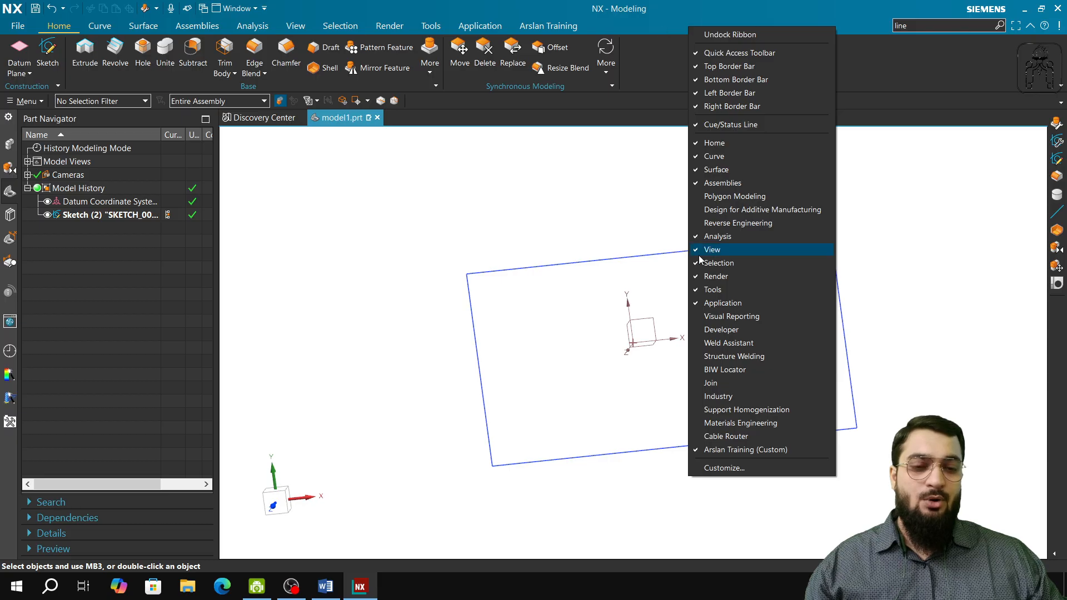
right_click(652, 66)
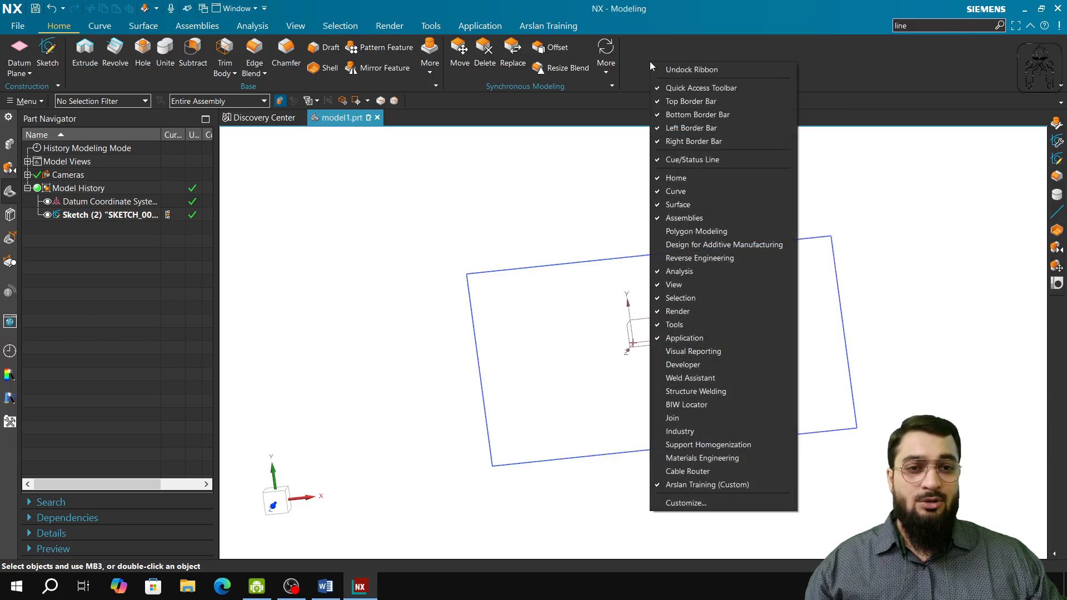
left_click(711, 501)
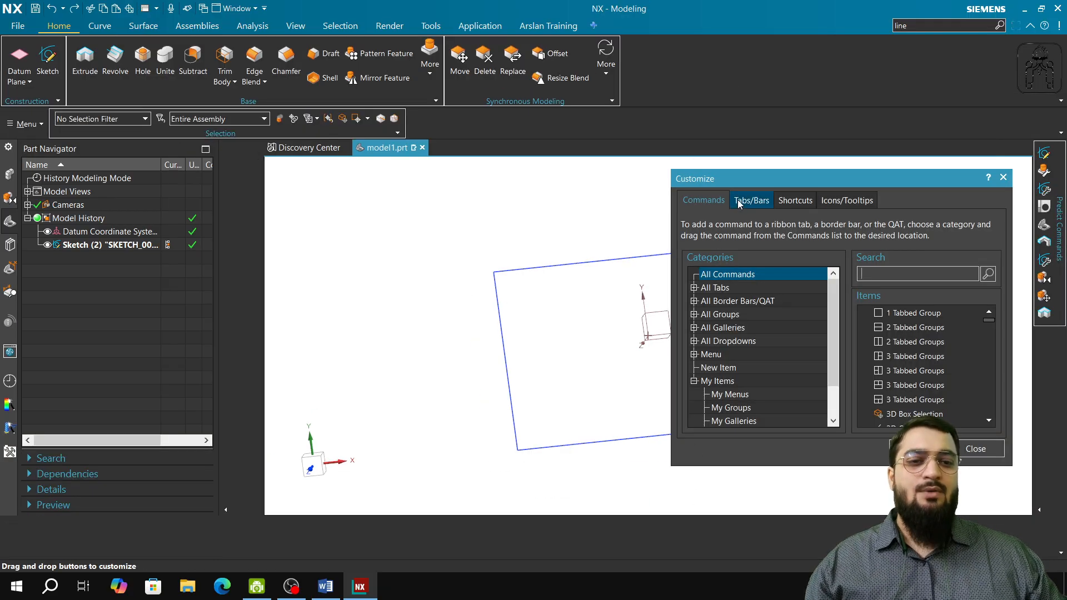
left_click(761, 206)
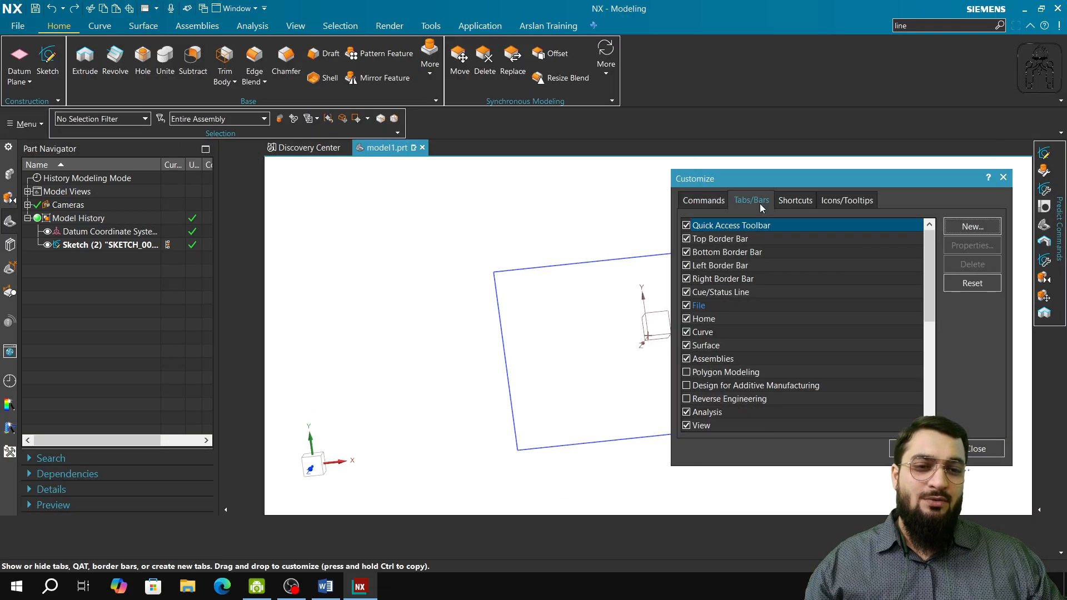
left_click(981, 228)
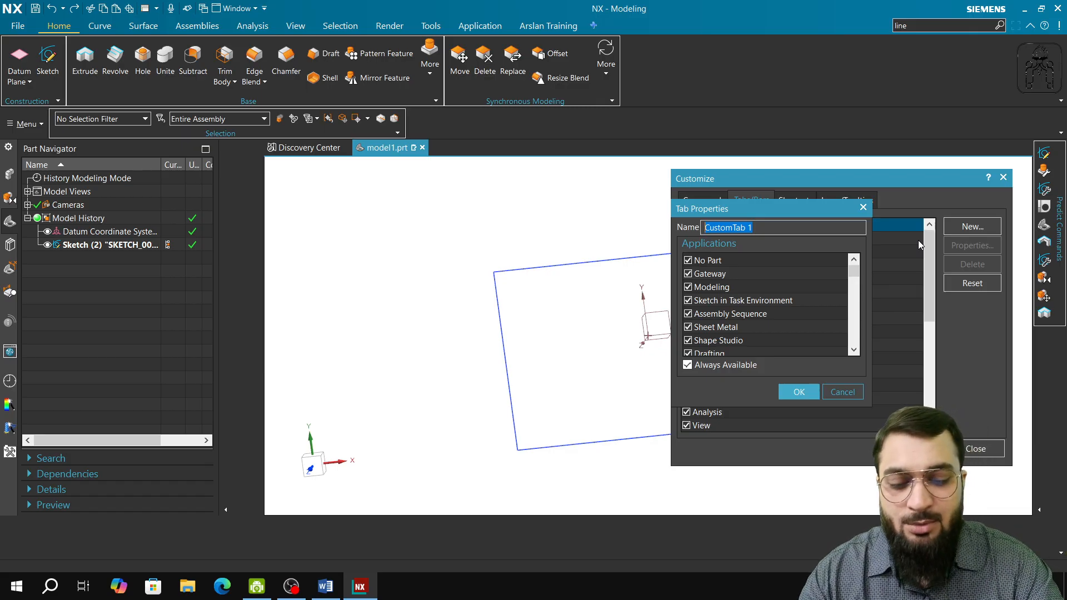
type("Arslan Tr")
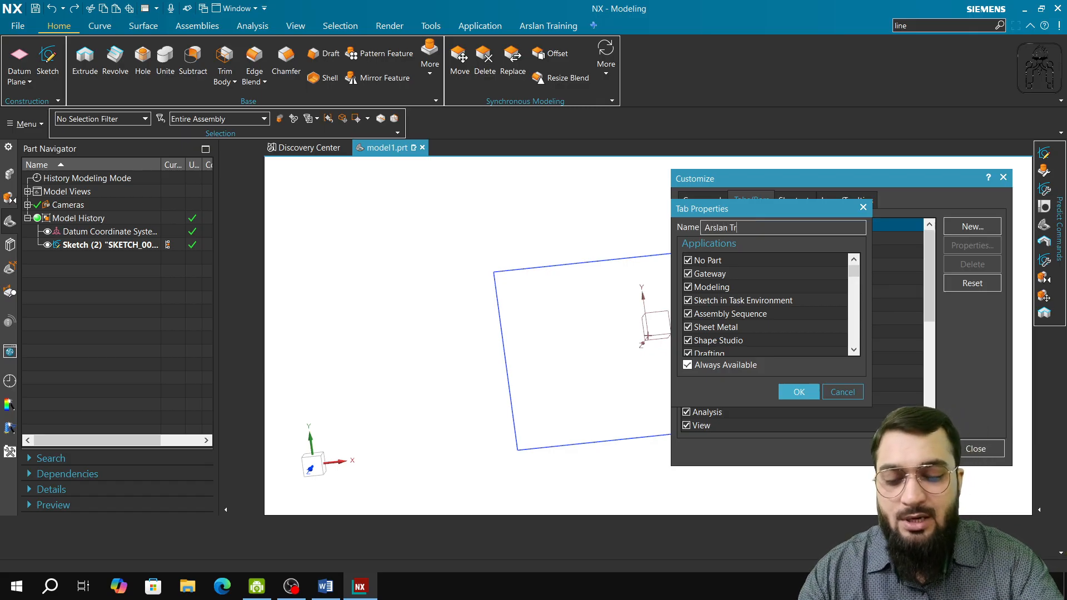
type("aining 2")
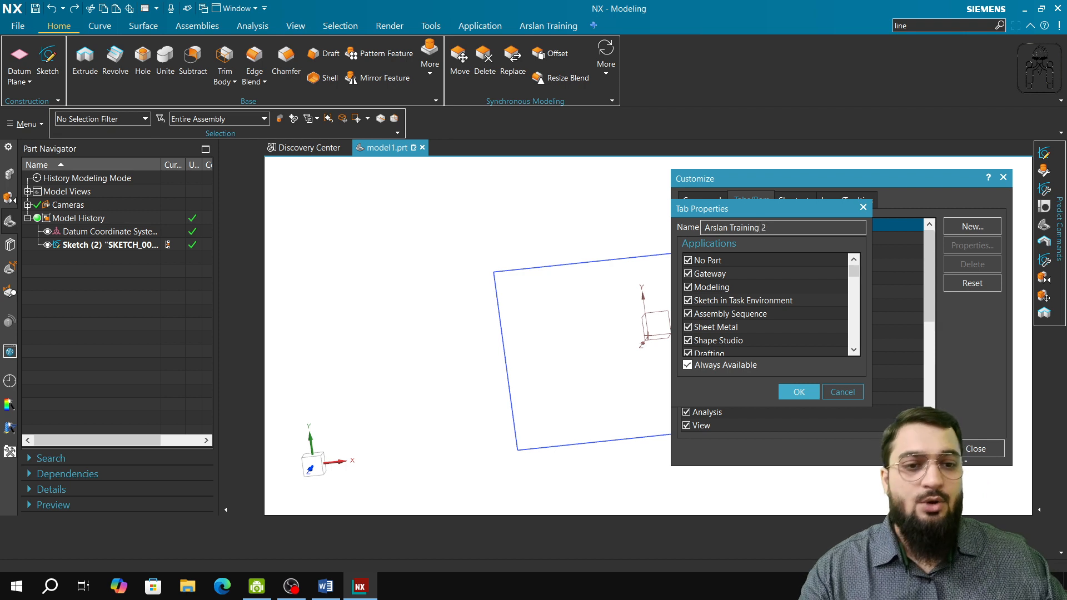
scroll(705, 300, "down", 5)
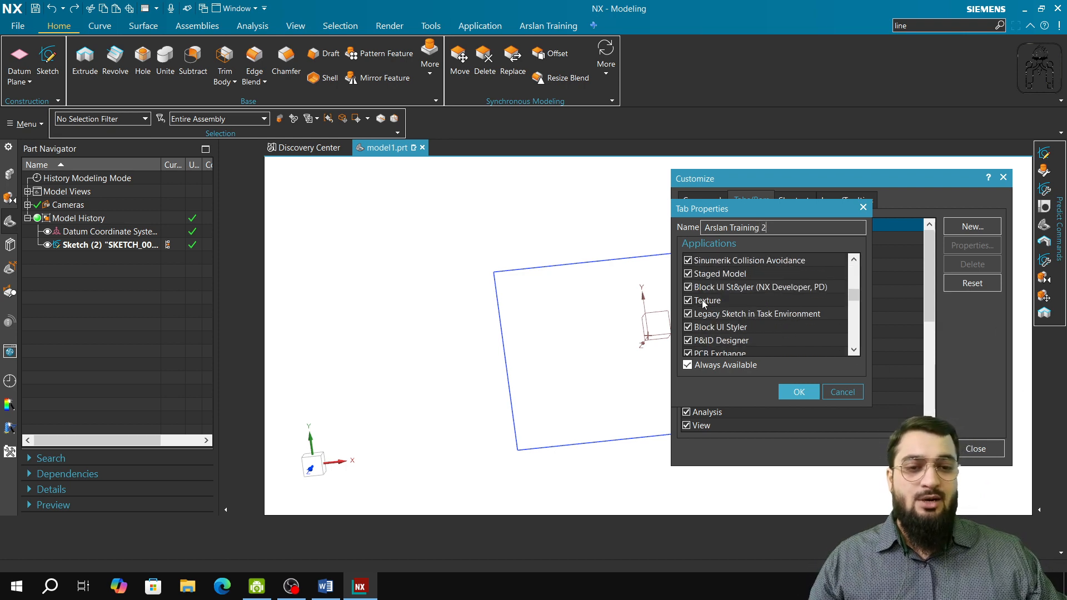
left_click(798, 392)
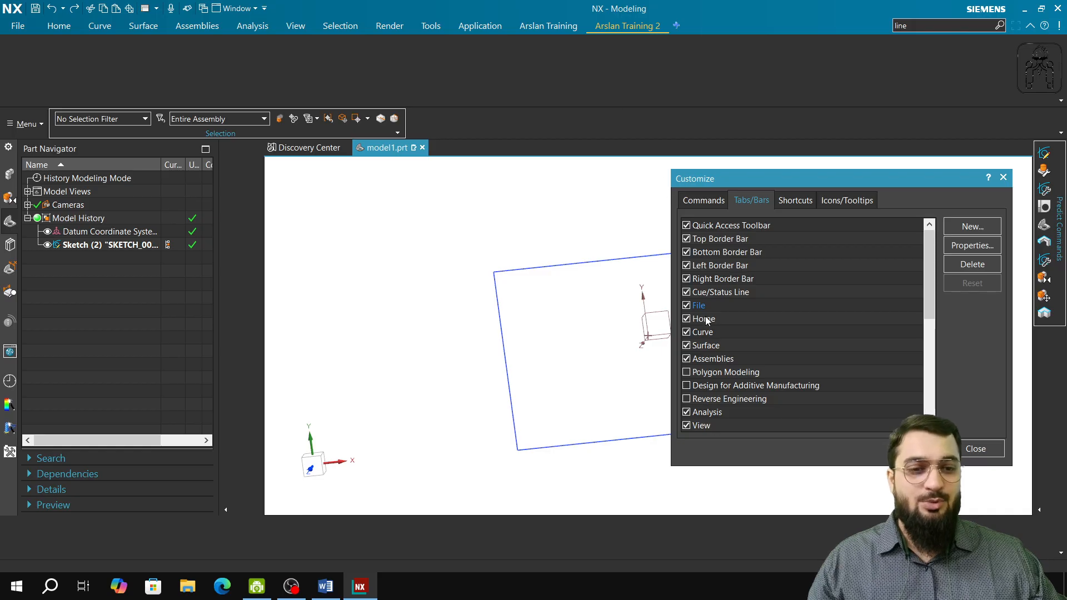
Search the customizable commands for "datum" and add Datum CSYS to the new empty ribbon tab.
scroll(709, 371, "down", 3)
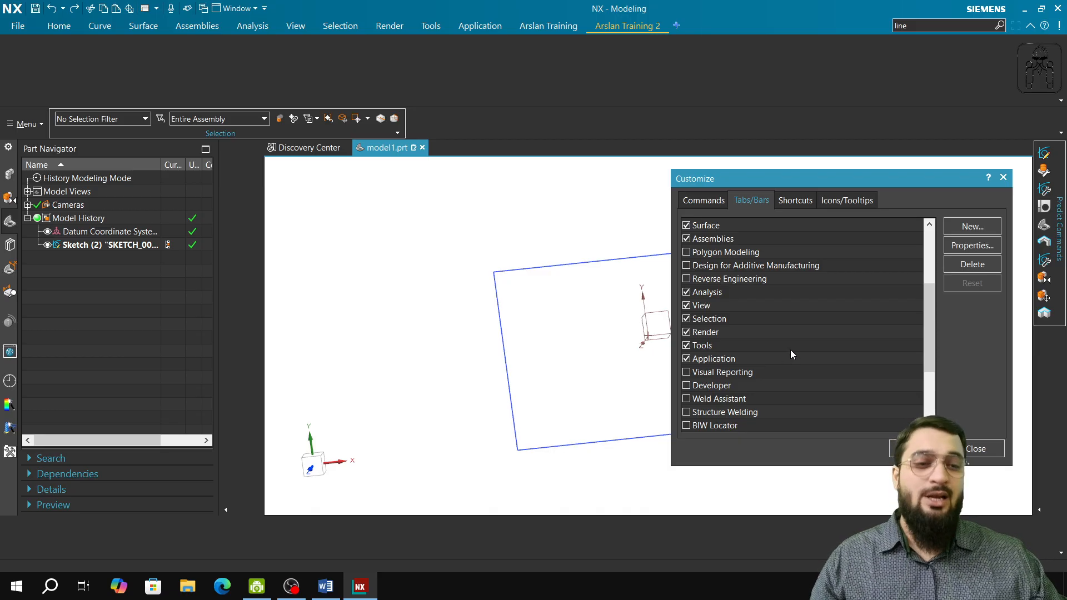
left_click(711, 203)
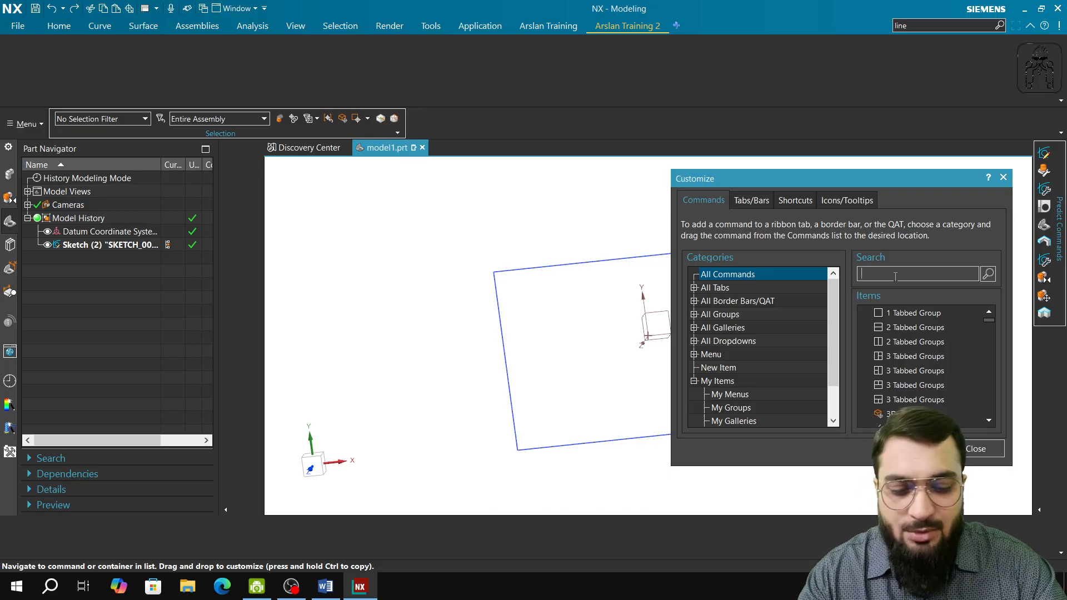
type("datum")
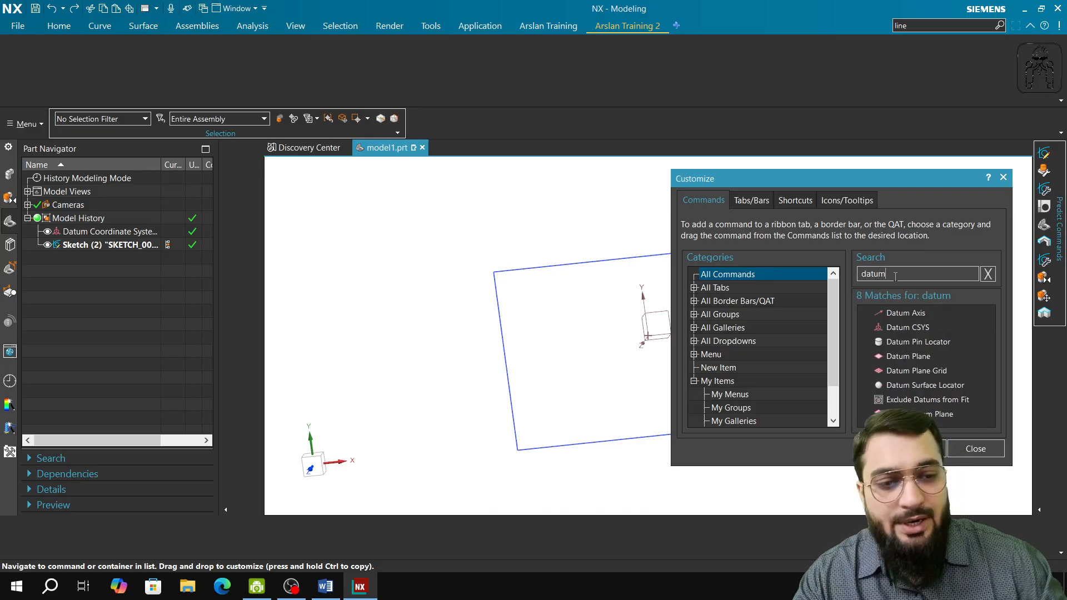
mouse_move(903, 331)
left_mouse_down()
mouse_move(885, 335)
mouse_move(38, 55)
left_mouse_up()
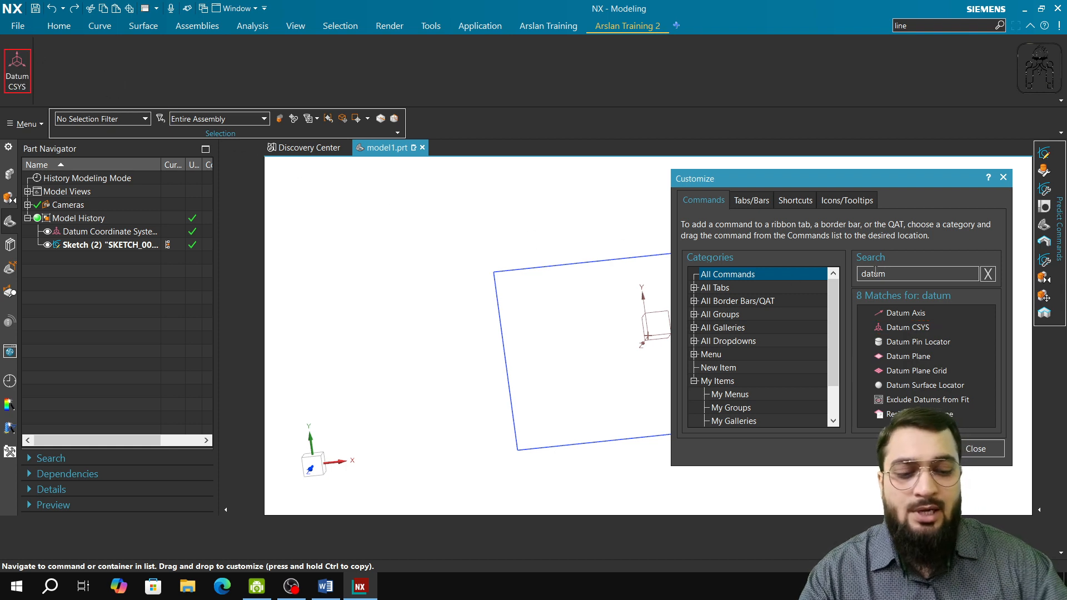
Search the commands for "sketch" and add Sketch in Task Environment beside Datum CSYS on the new tab.
key("BackSpace")
key("BackSpace")
key("BackSpace")
key("BackSpace")
key("BackSpace")
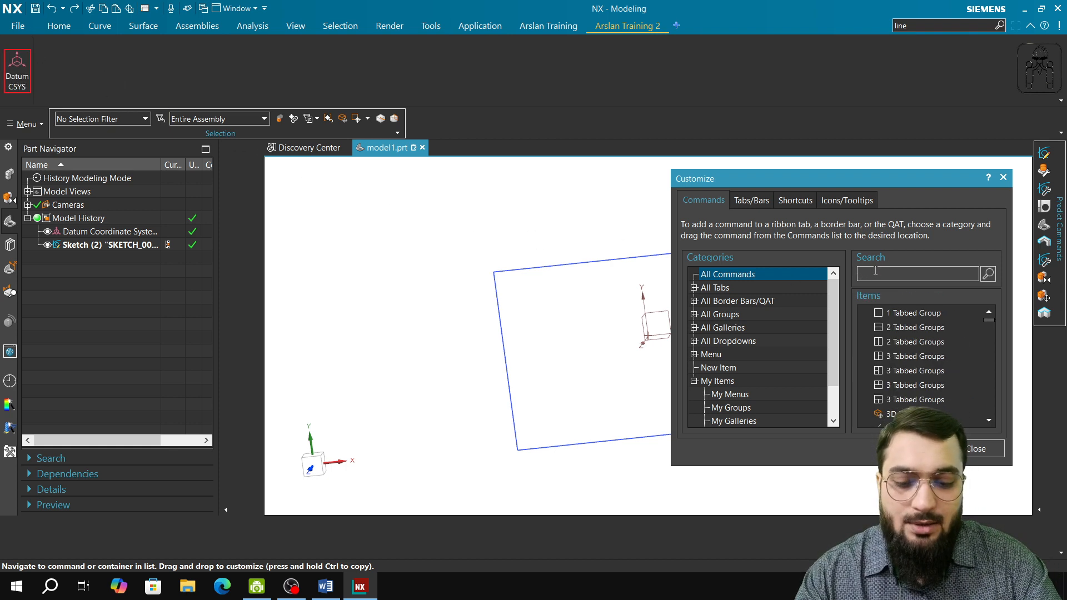
type("sketch")
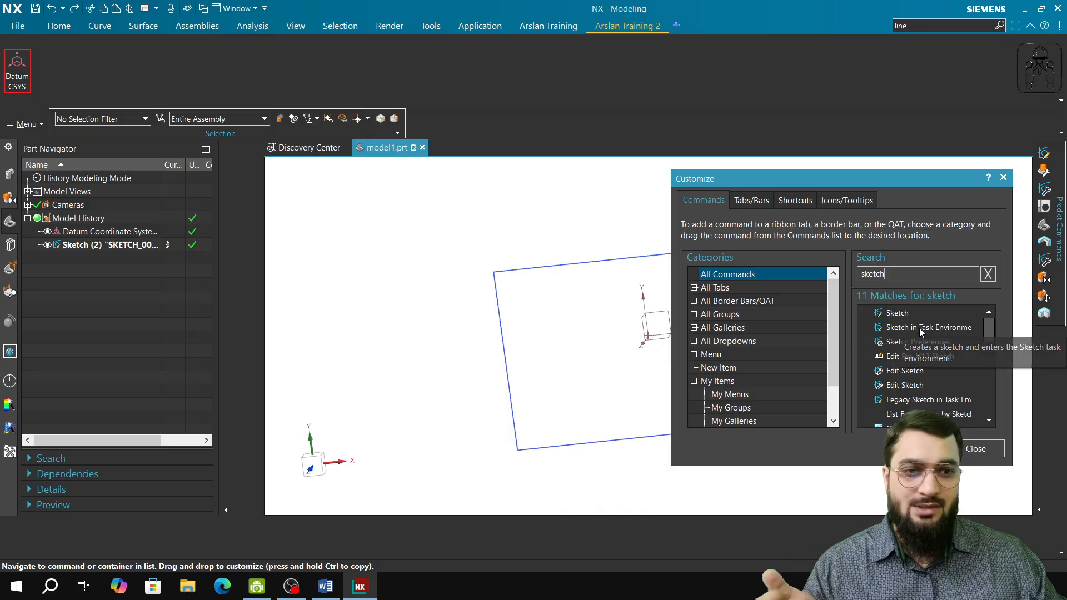
mouse_move(919, 327)
left_mouse_down()
mouse_move(667, 267)
mouse_move(54, 65)
left_mouse_up()
Search the commands for "extrude" and add Extrude after Sketch in Task Environment on the new tab.
left_click_drag(917, 272, 755, 276)
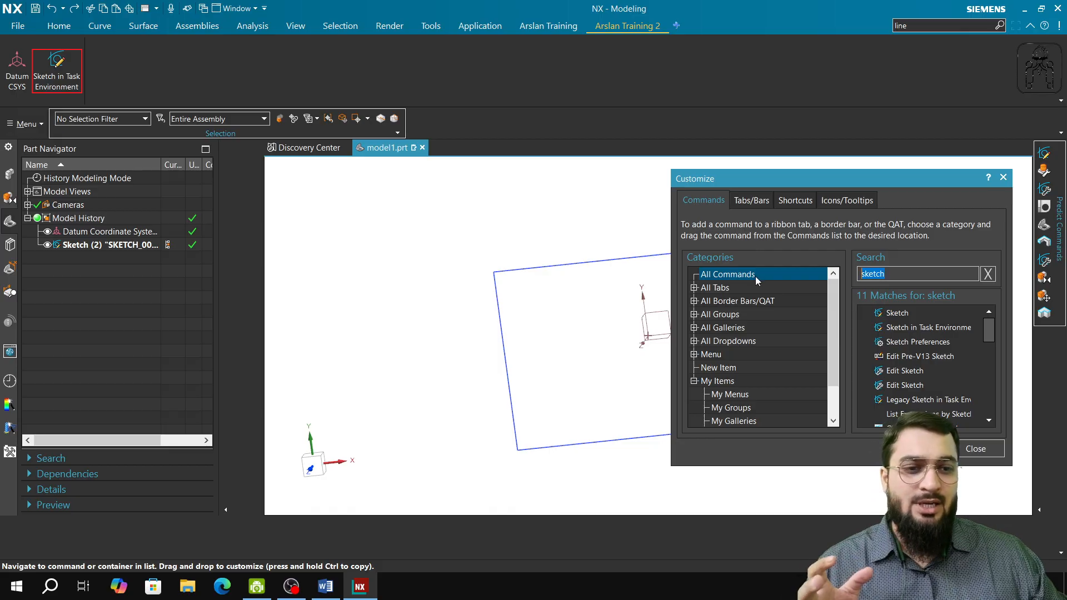
type("extrude")
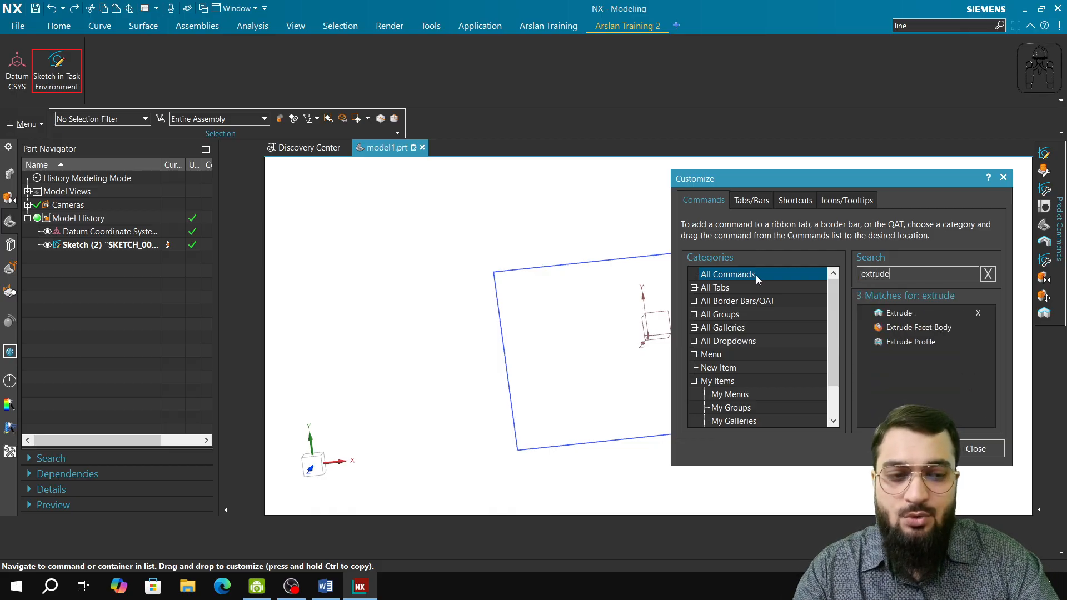
left_click_drag(914, 318, 100, 69)
Search the commands for "revol" and add Revolve after Extrude on the new tab.
key("BackSpace")
key("BackSpace")
key("BackSpace")
key("BackSpace")
key("BackSpace")
key("BackSpace")
key("BackSpace")
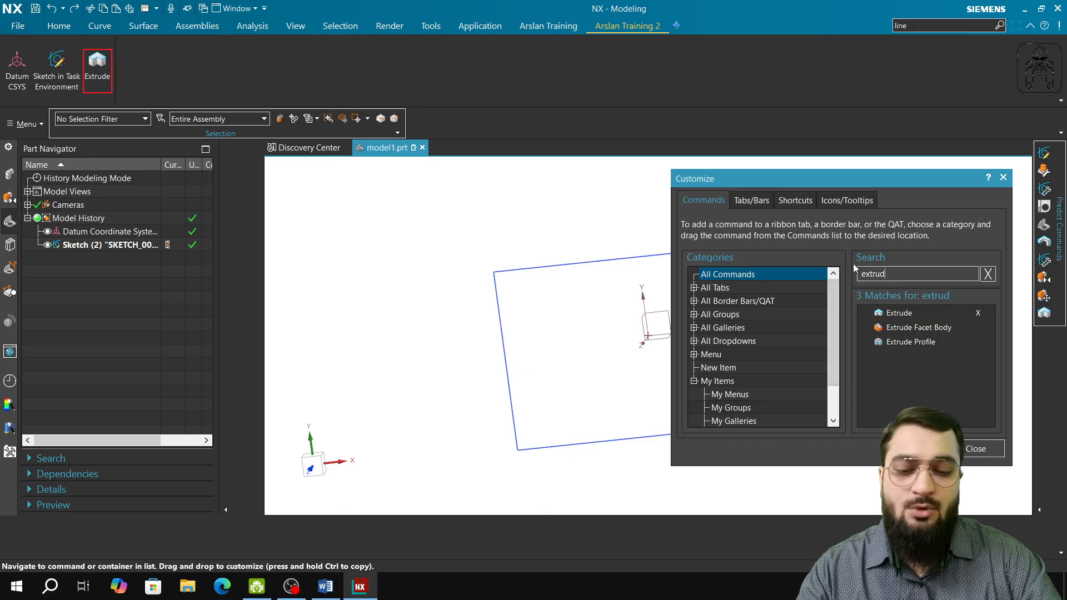
type("revol")
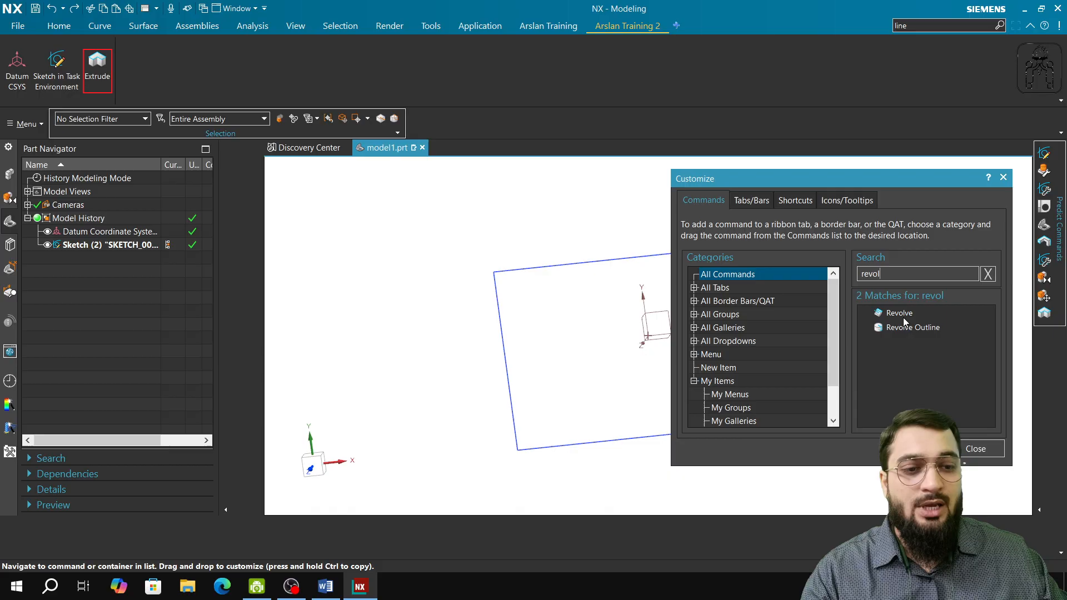
left_click_drag(902, 318, 127, 68)
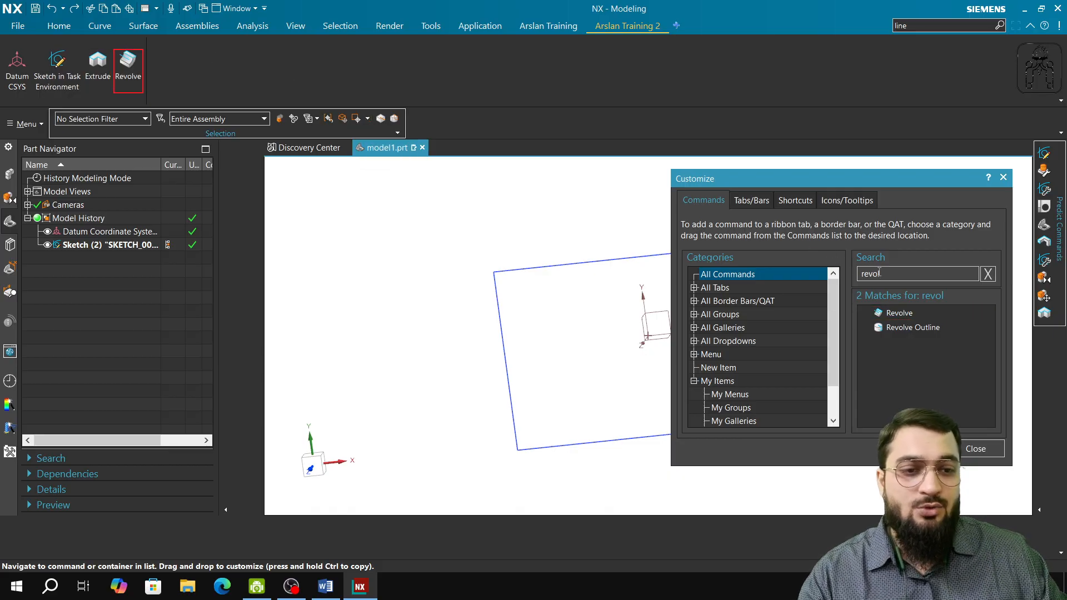
Search the commands for "sweep" and add Sweep along Guide after Revolve on the new tab.
double_click(900, 274)
type("sweep")
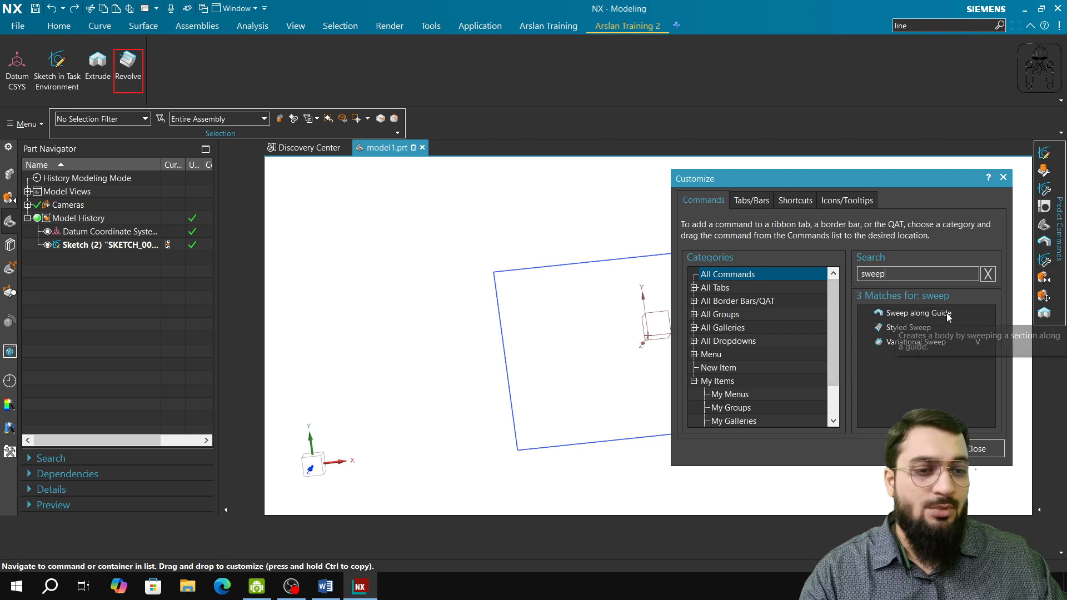
left_click_drag(947, 317, 177, 72)
Search the commands for "project" and add Project Curve after Sweep along Guide on the new tab.
double_click(872, 274)
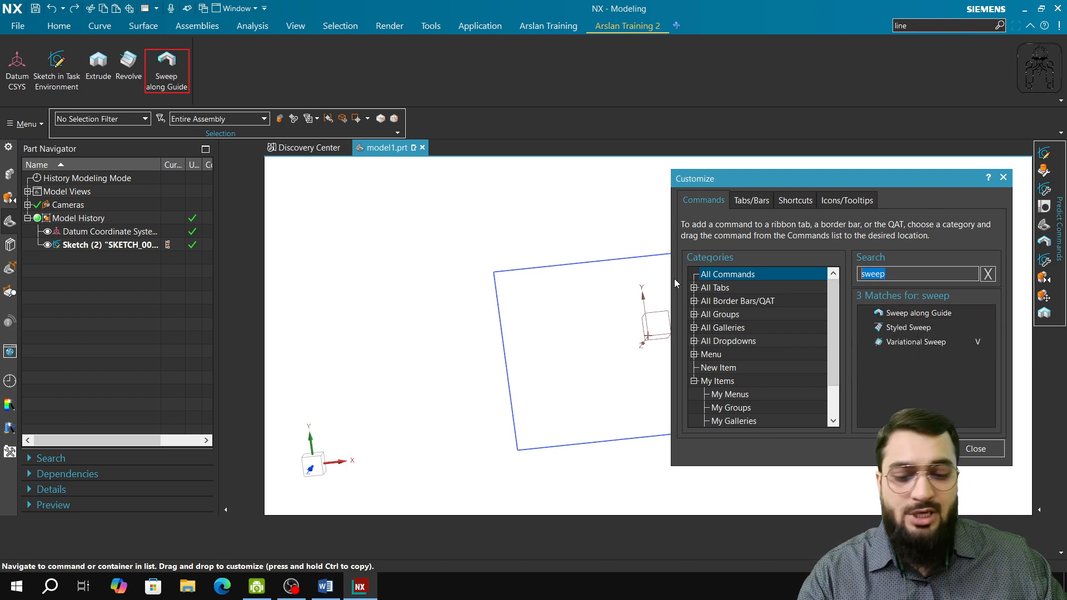
type("prohect")
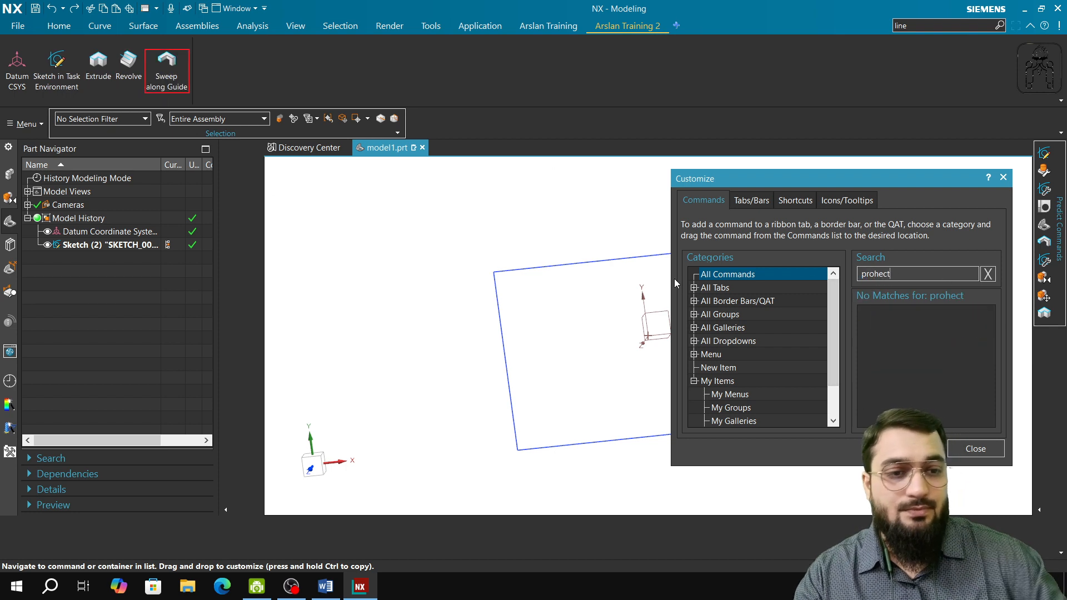
key("BackSpace")
key("BackSpace")
key("BackSpace")
key("BackSpace")
type("ject")
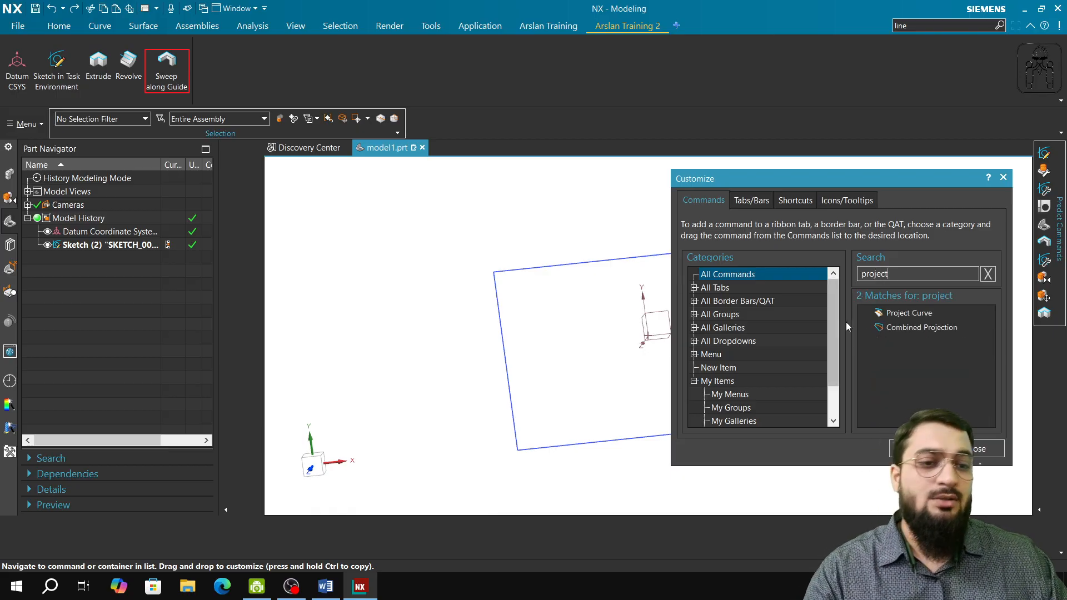
left_click_drag(909, 313, 239, 47)
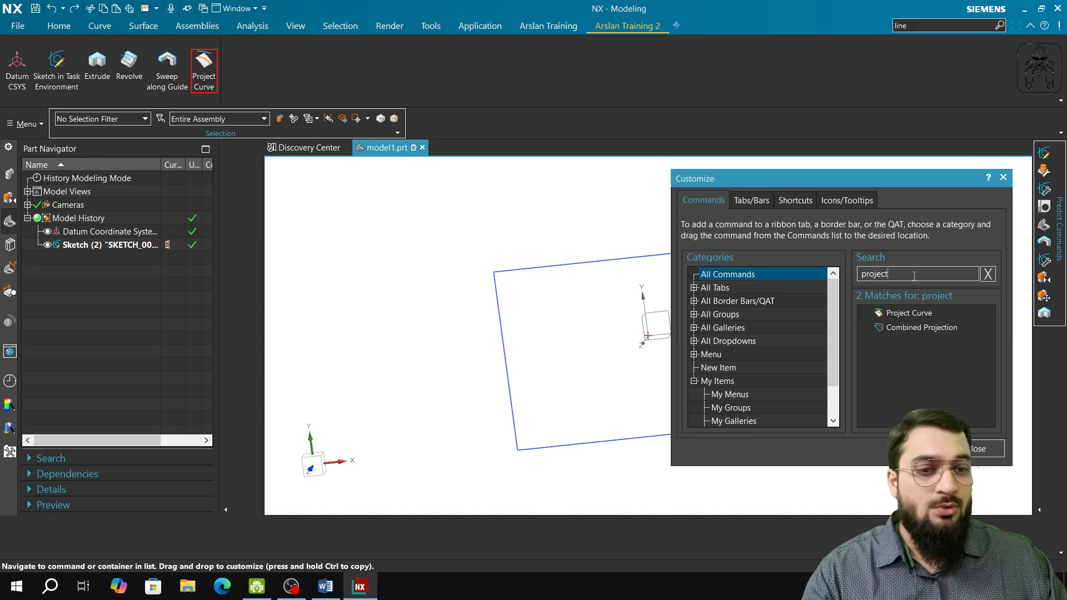
Search the commands for "camera" and add Activate Camera and Edit Camera after Project Curve on the new tab.
type("camera")
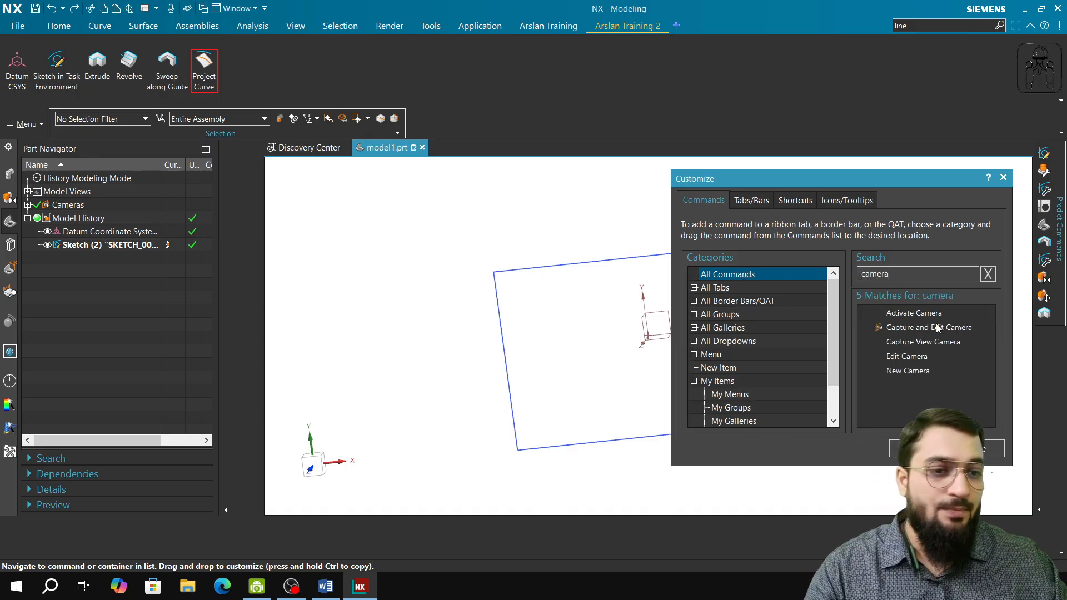
left_click_drag(914, 313, 235, 68)
left_click_drag(907, 357, 320, 62)
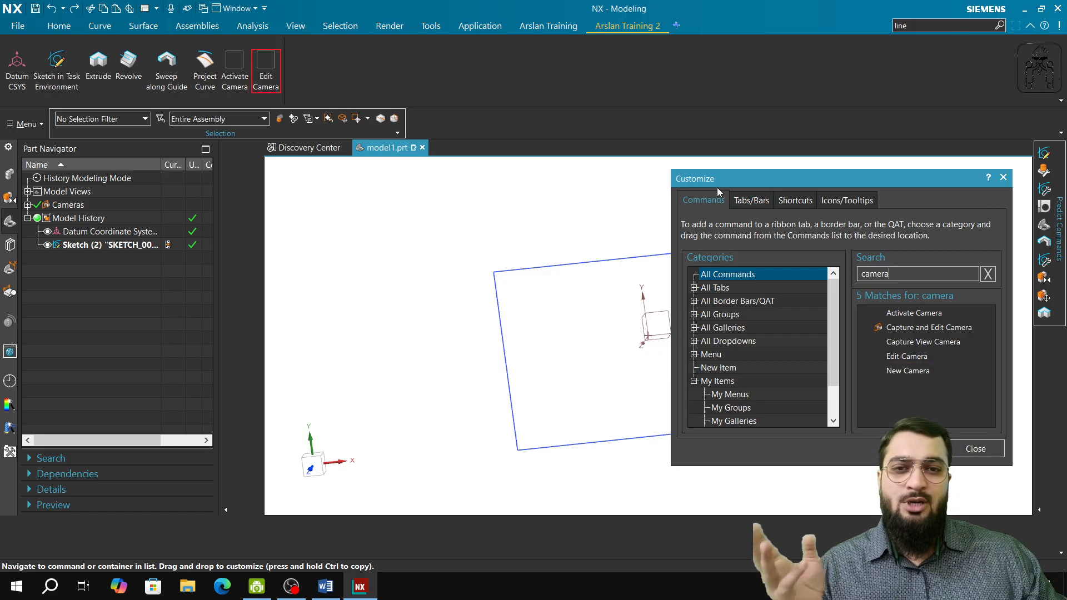
left_click(56, 27)
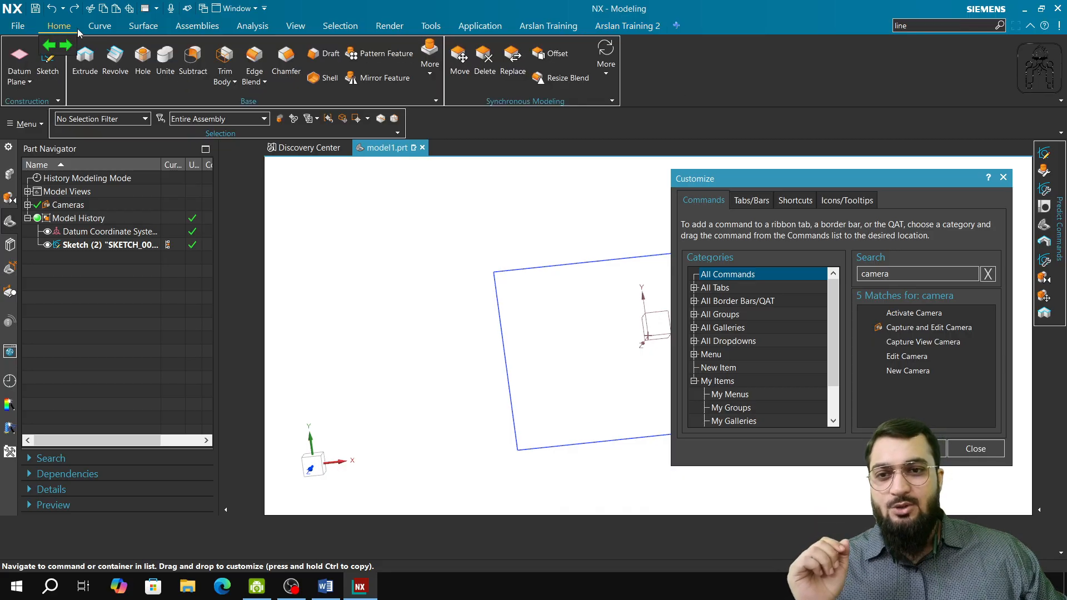
left_click(102, 29)
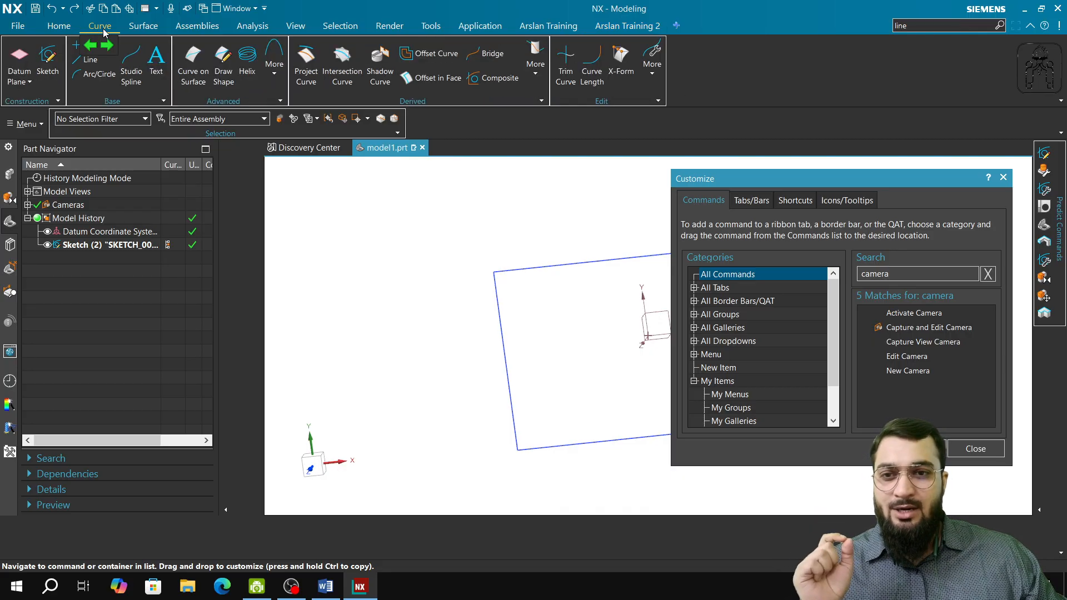
left_click(142, 26)
left_click(61, 27)
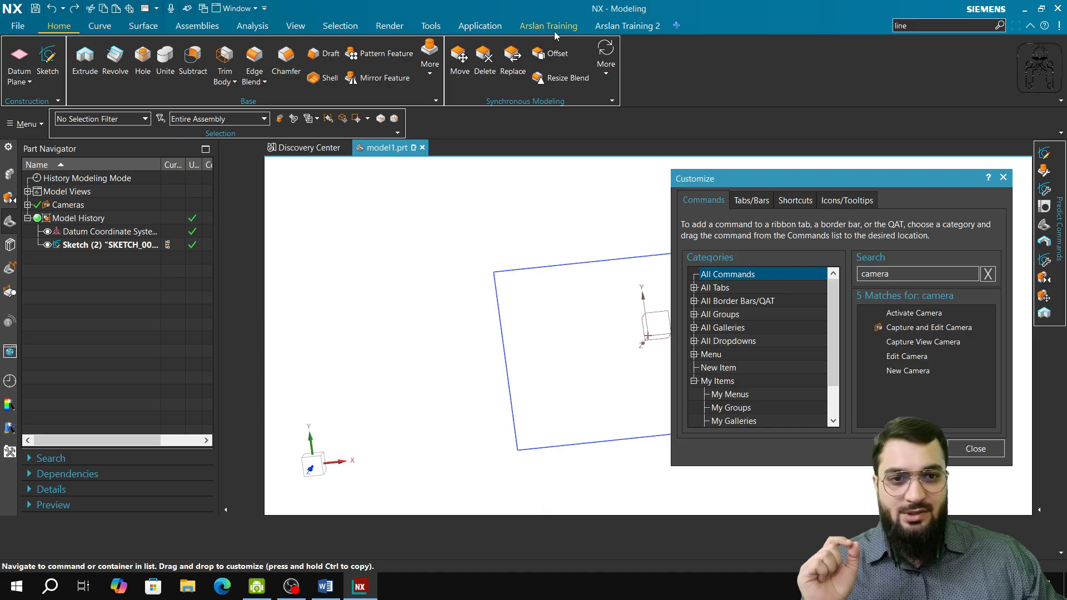
Shift the second custom training tab four places earlier in the ribbon tab order and return it to the end.
left_click(628, 26)
left_click(601, 46)
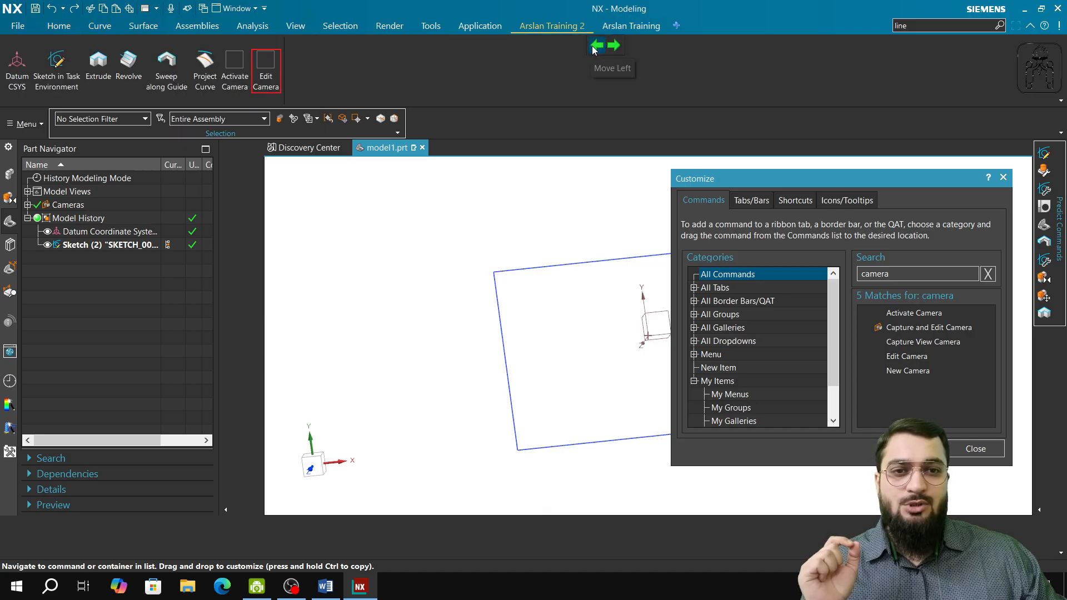
left_click(596, 47)
left_click(595, 49)
left_click(595, 49)
left_click(614, 47)
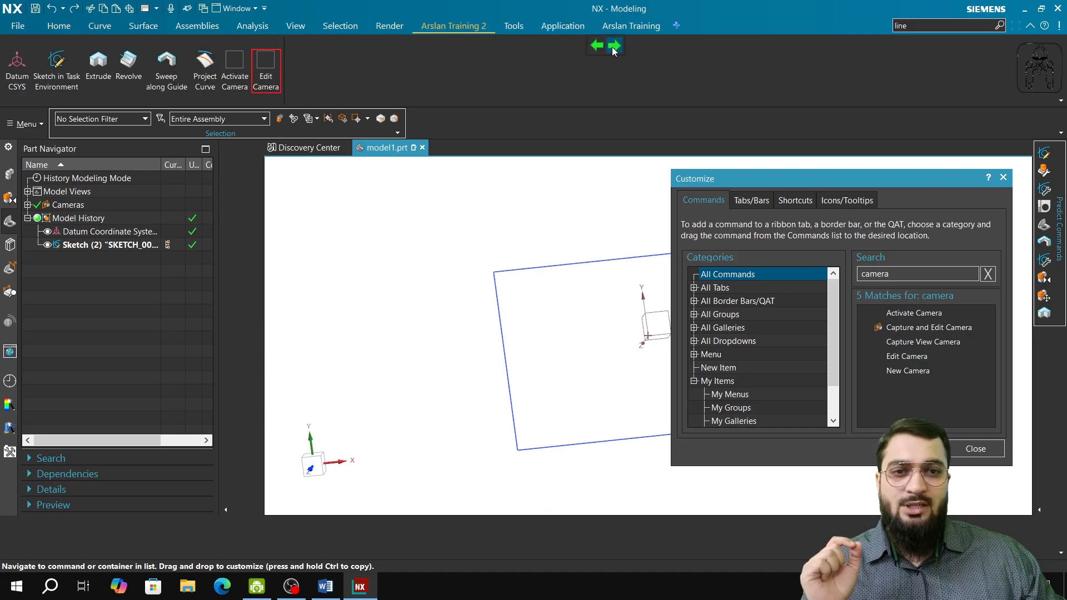
left_click(613, 47)
left_click(614, 48)
left_click(613, 49)
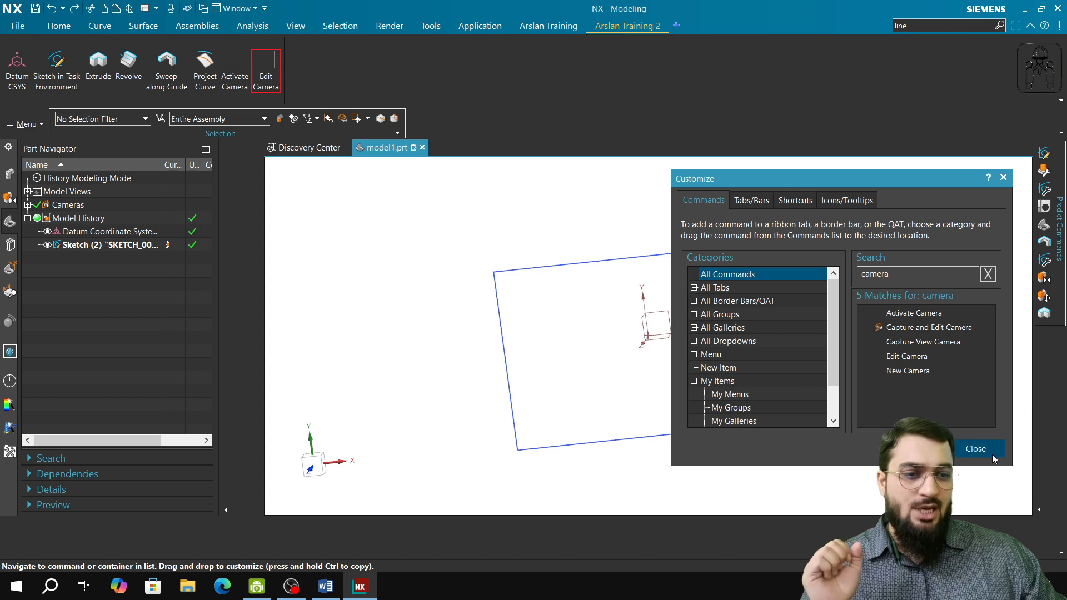
Finish customizing, save the current interface to the "training new custome role" user role, and apply that role.
left_click(975, 449)
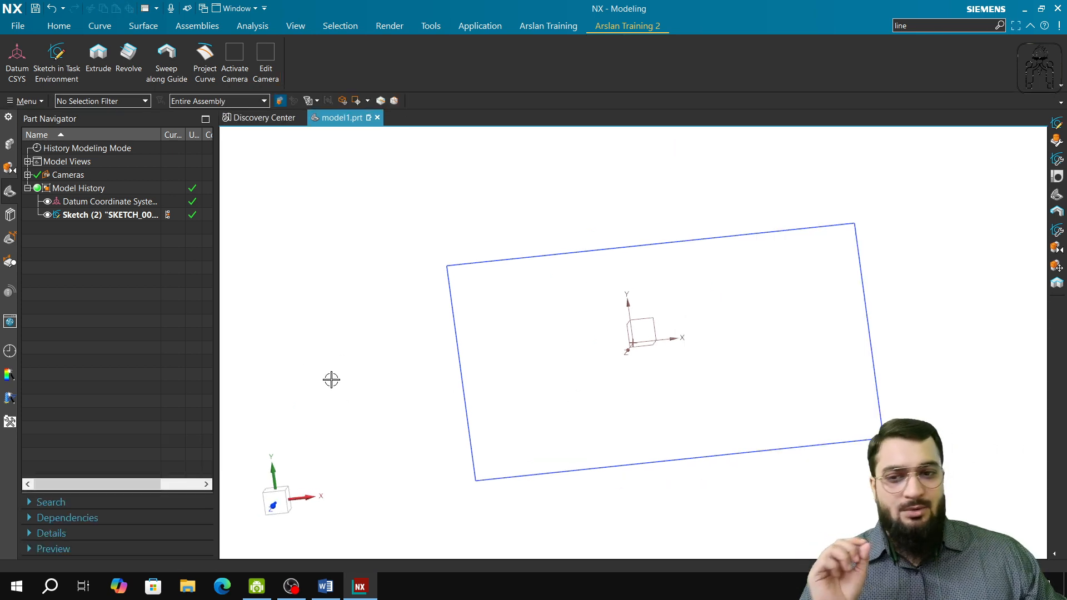
left_click(10, 422)
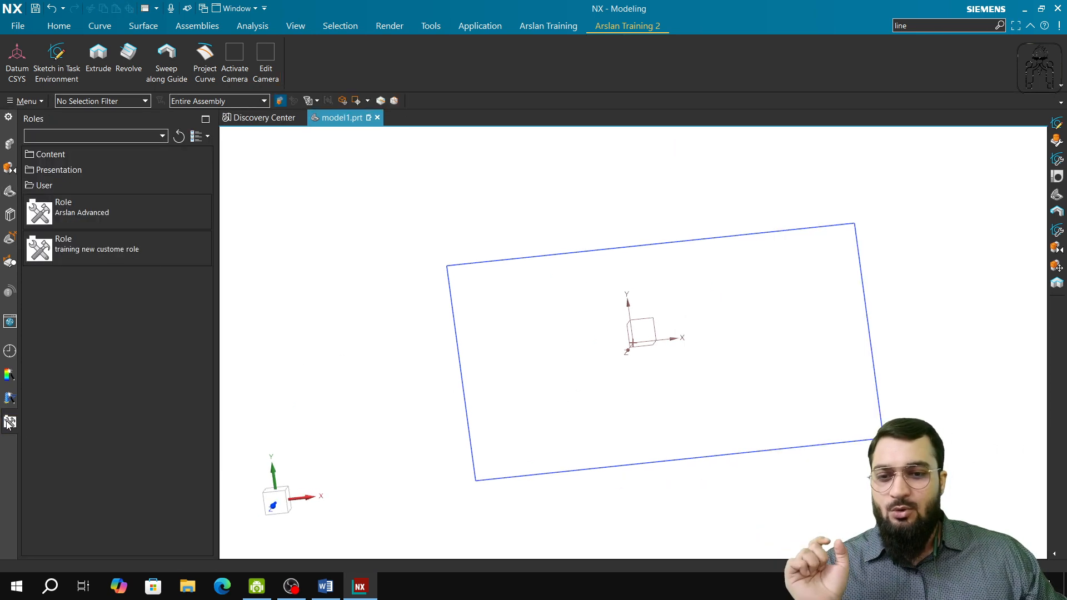
right_click(93, 248)
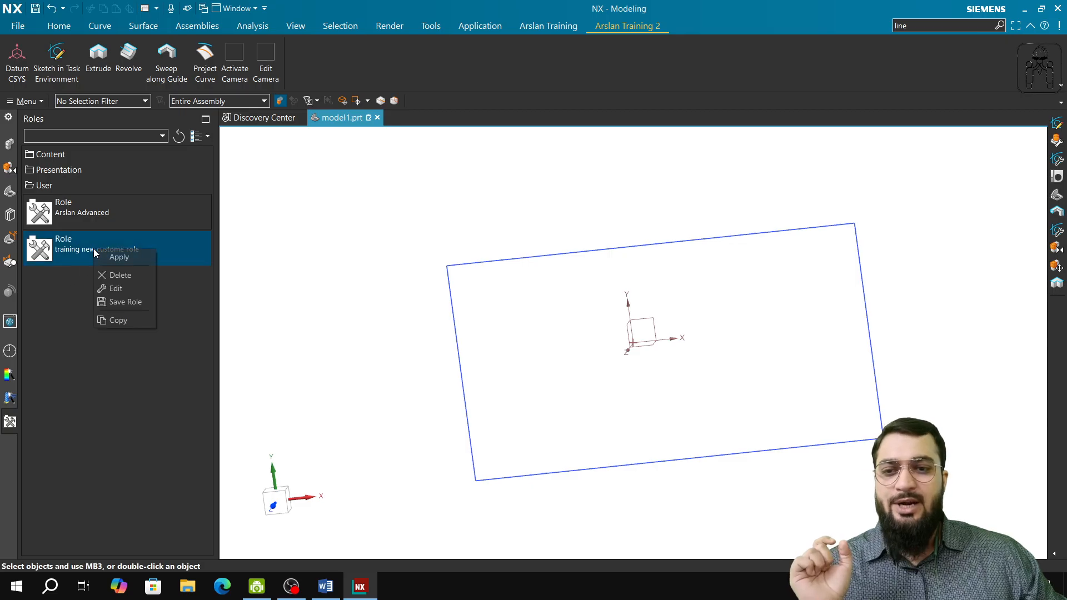
left_click(124, 302)
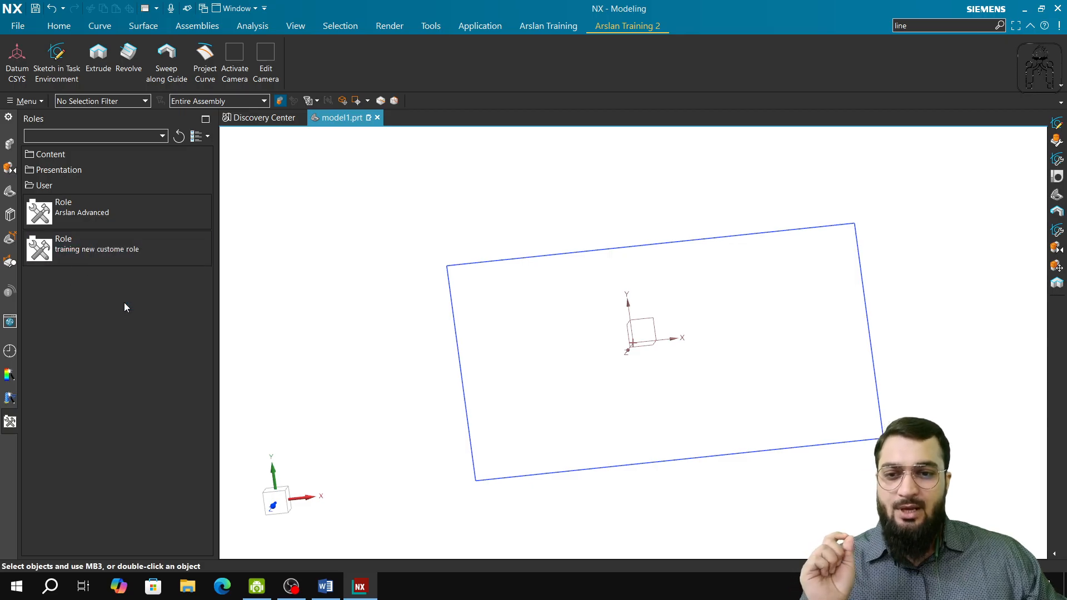
right_click(83, 252)
left_click(118, 261)
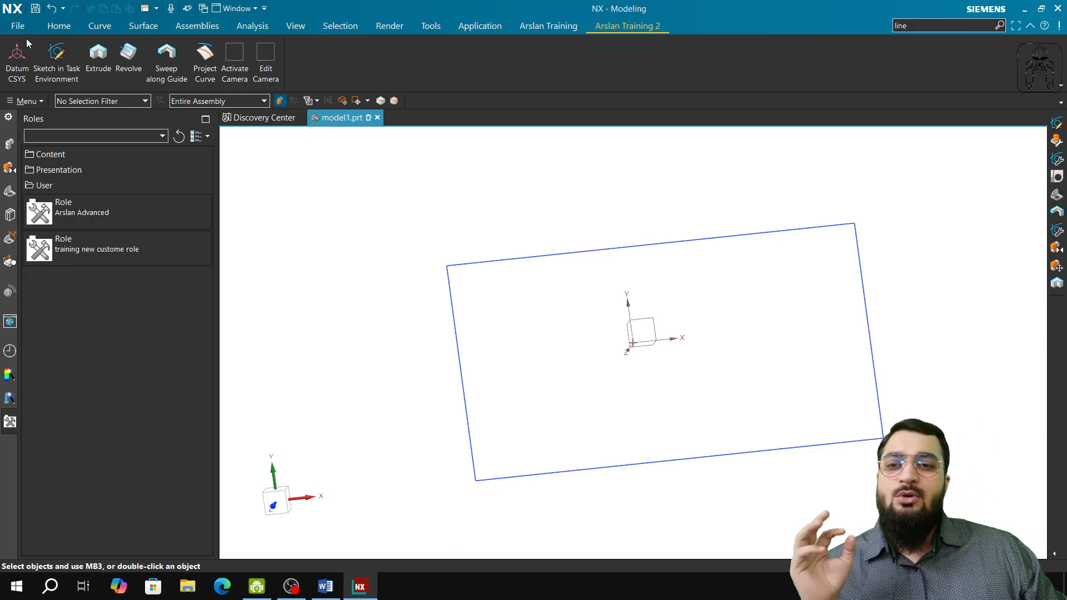
Create a task-environment sketch on the datum coordinate system's XY plane and select it in the Part Navigator.
left_click(58, 60)
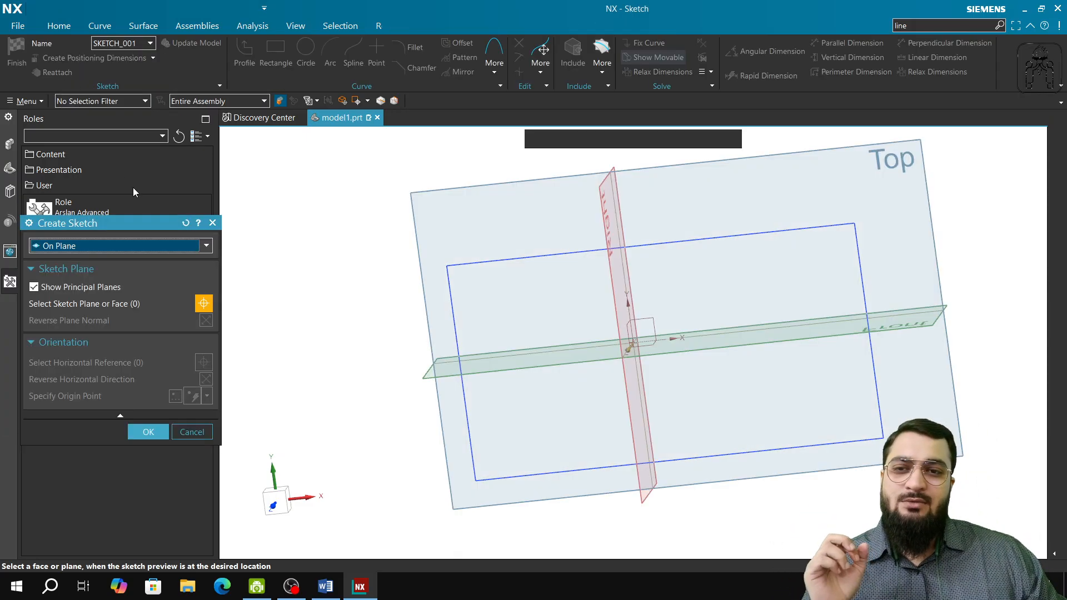
left_click(335, 26)
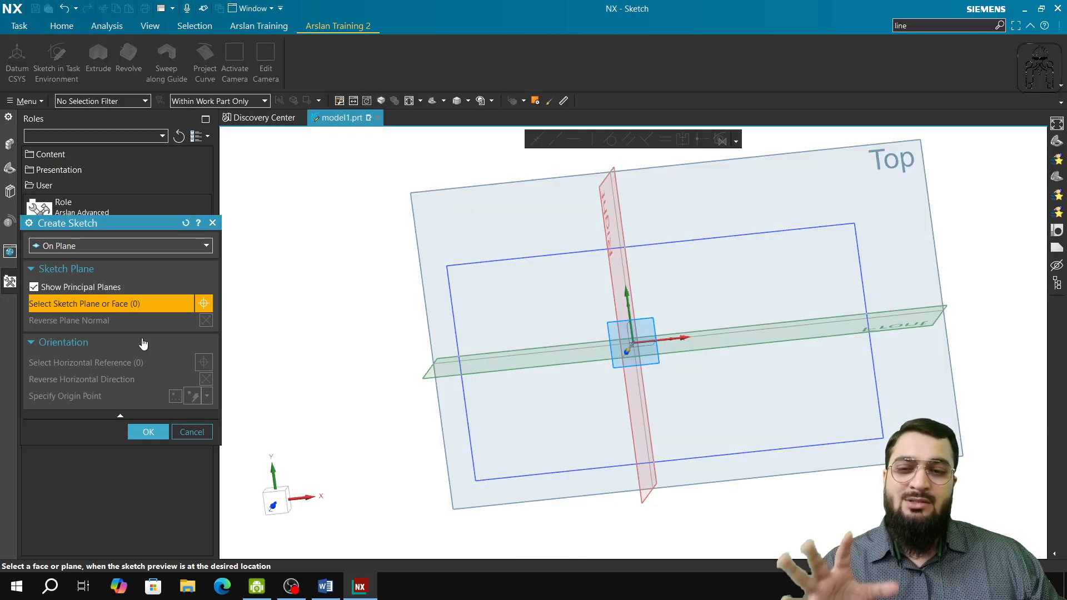
left_click(649, 314)
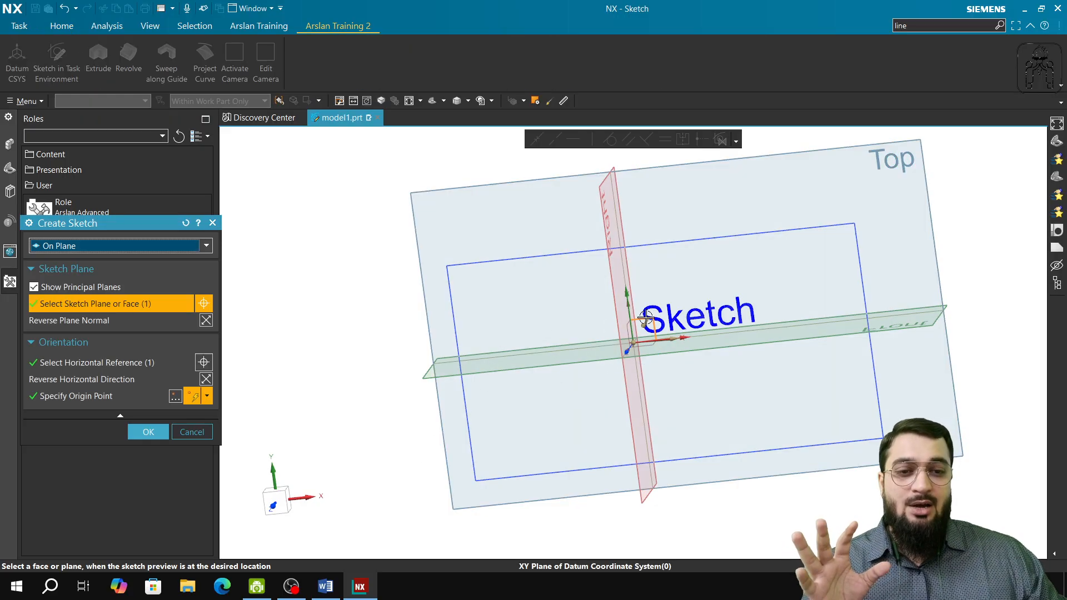
left_click(146, 432)
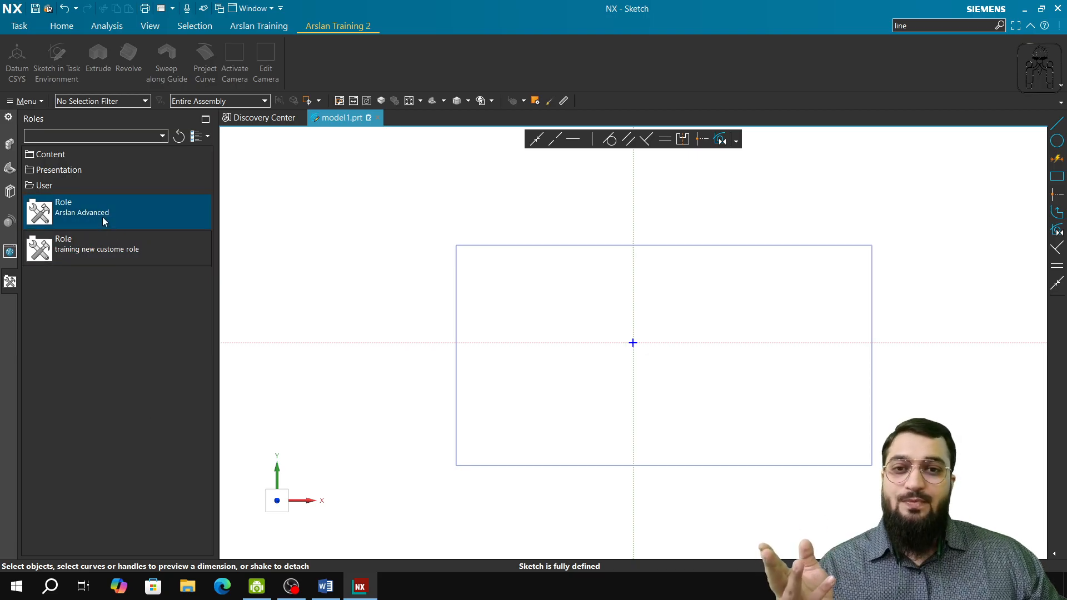
left_click(10, 167)
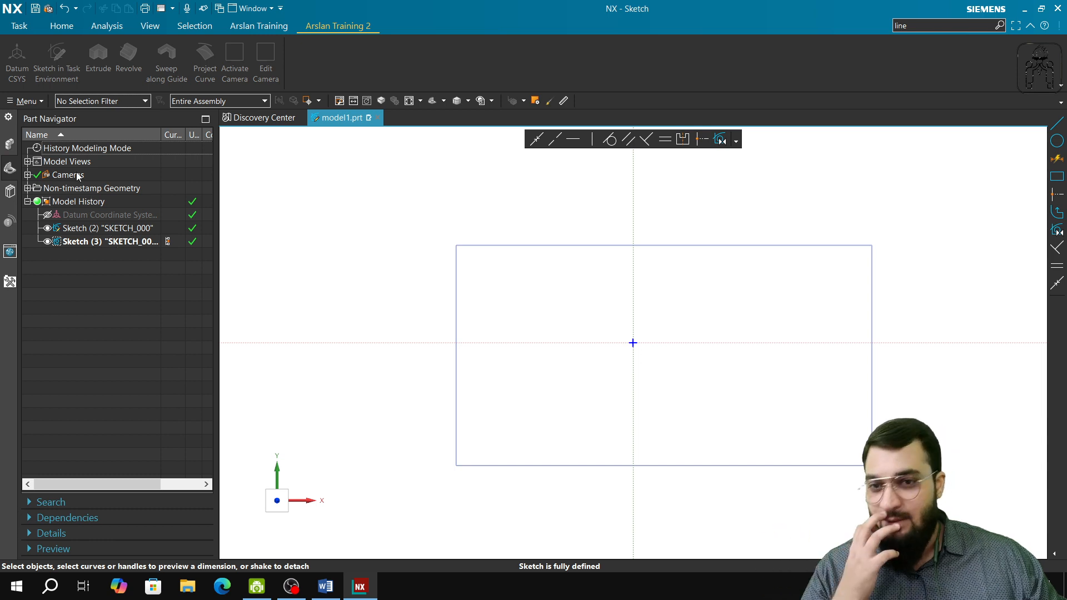
left_click(119, 243)
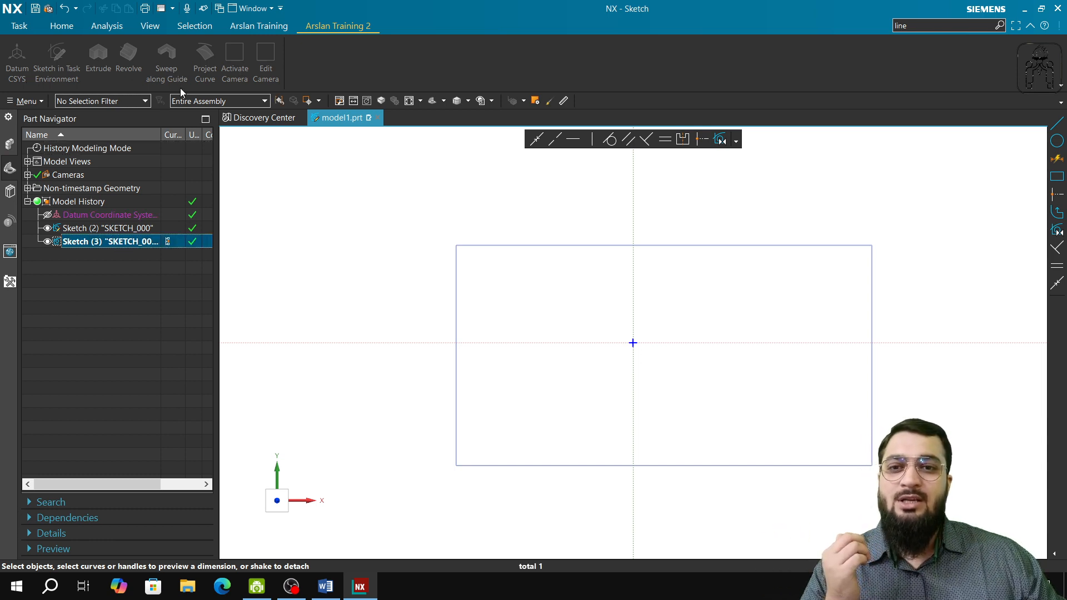
mouse_move(302, 116)
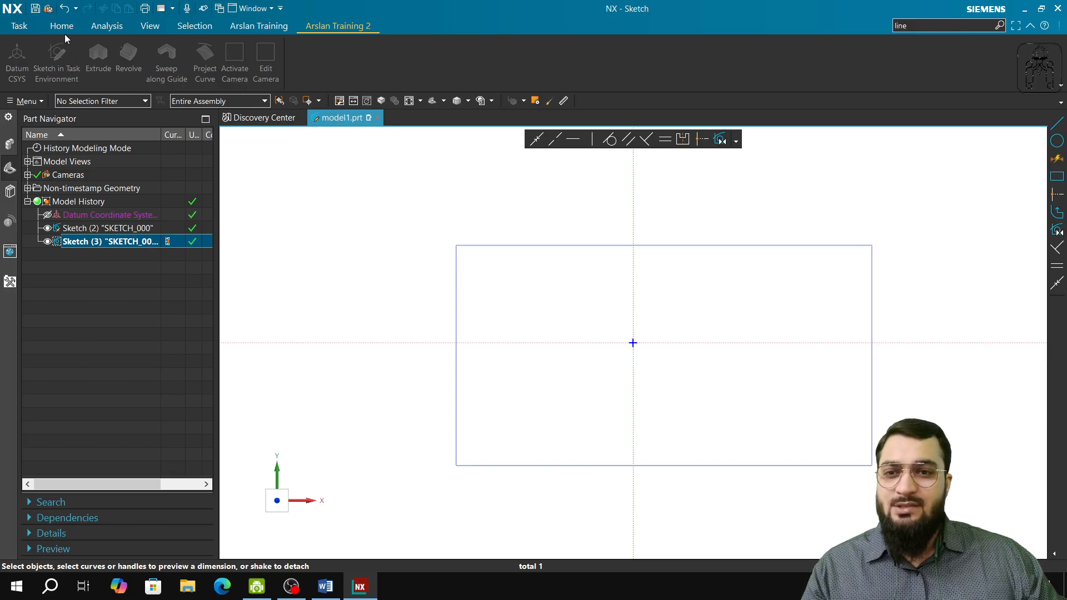
Customize the second custom training tab for sketching: search the commands for "line" and add Line after Edit Camera.
left_click(70, 30)
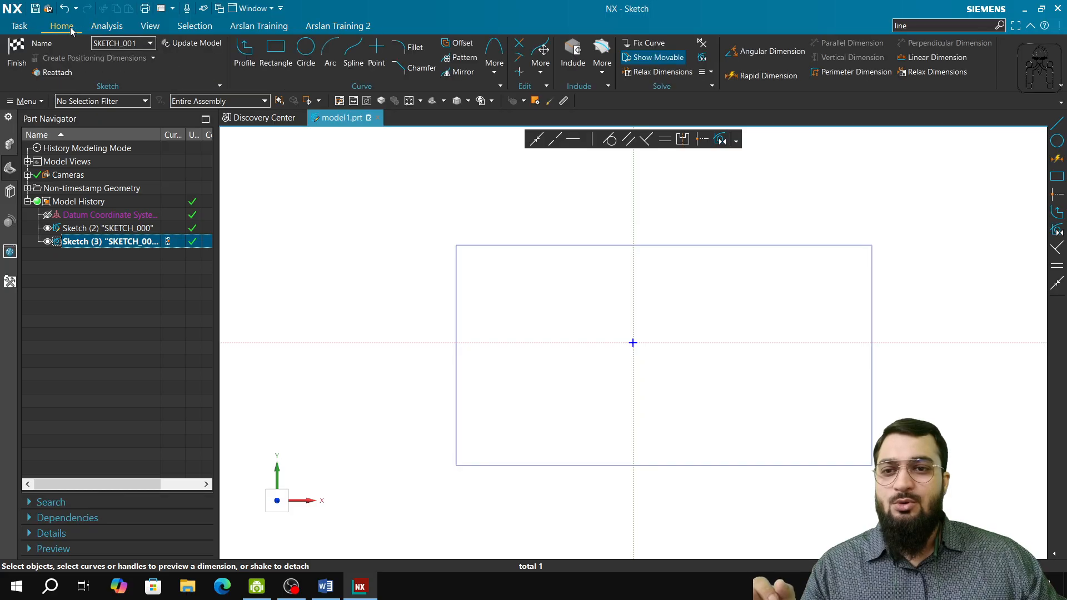
left_click(357, 25)
right_click(815, 89)
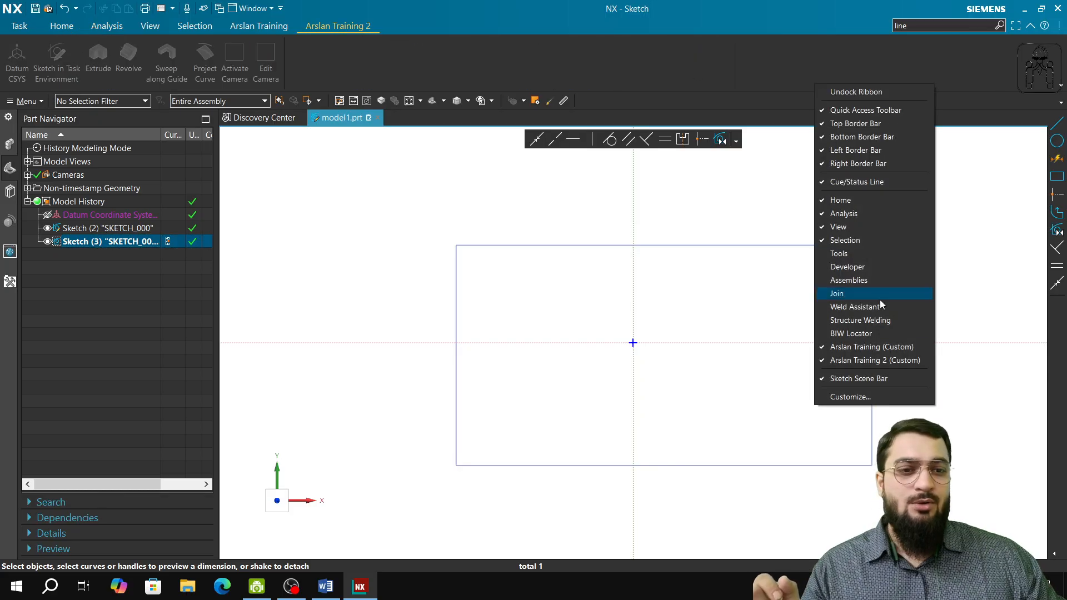
left_click(850, 397)
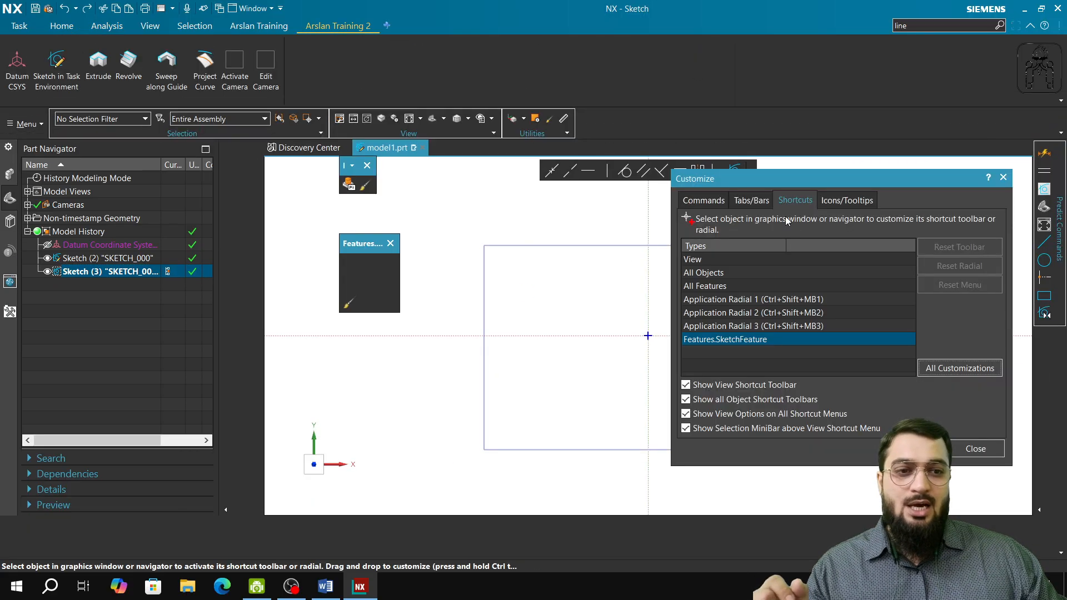
left_click(702, 202)
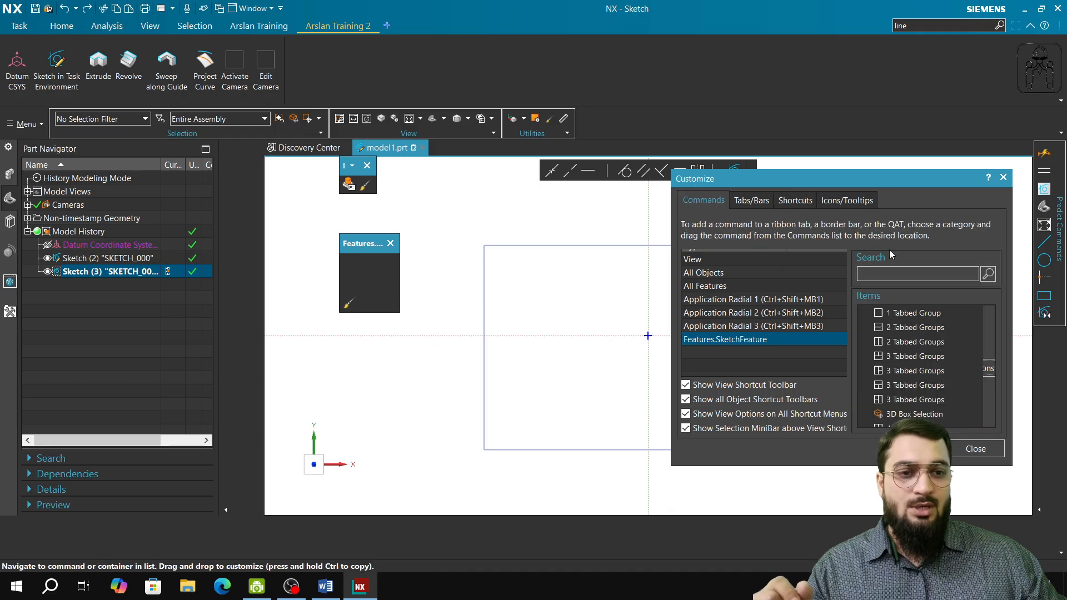
left_click(916, 272)
type("line")
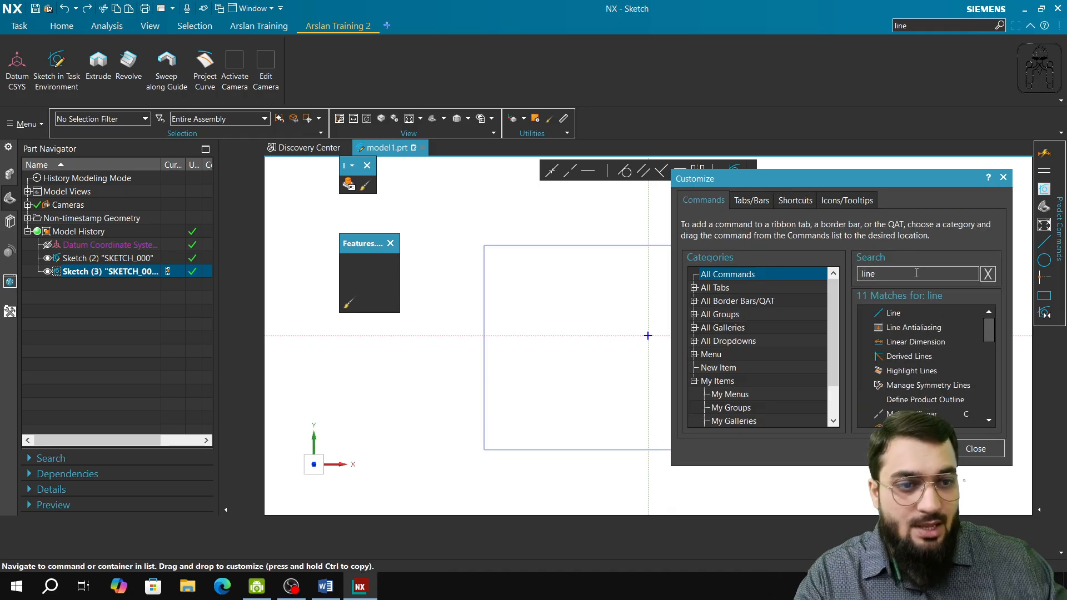
left_click_drag(913, 313, 524, 134)
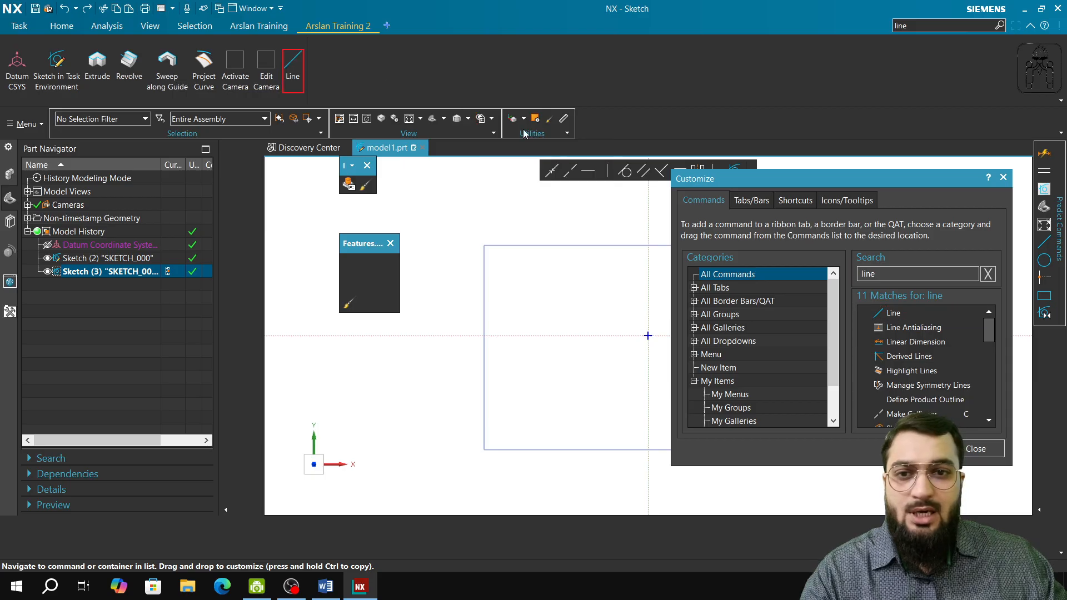
Search the commands for "circle" and add the sketch Circle command after Line on the custom tab.
double_click(887, 274)
type("circl")
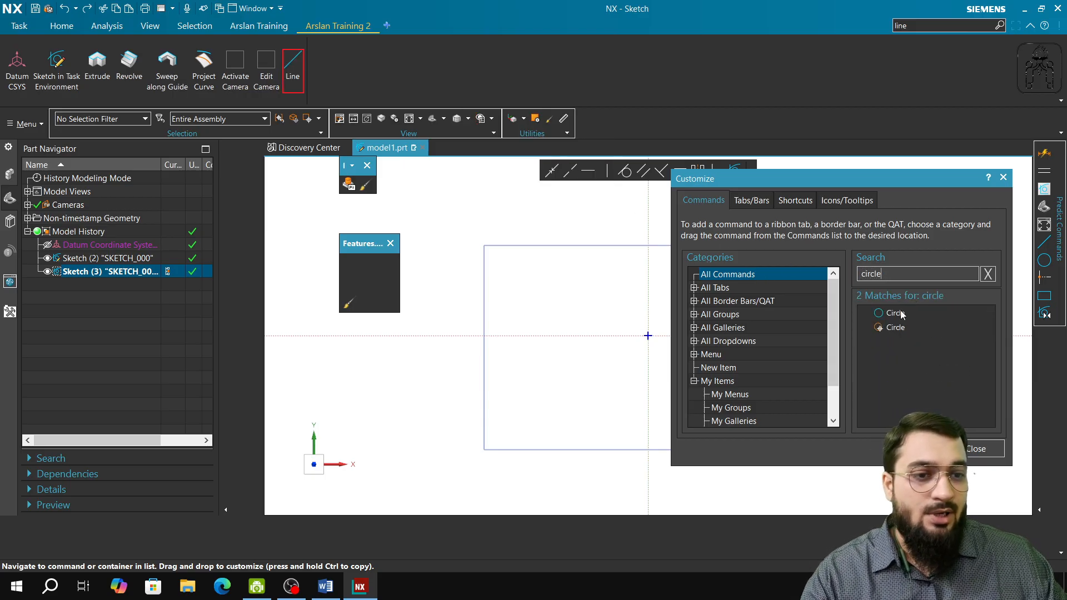
left_click_drag(901, 315, 325, 71)
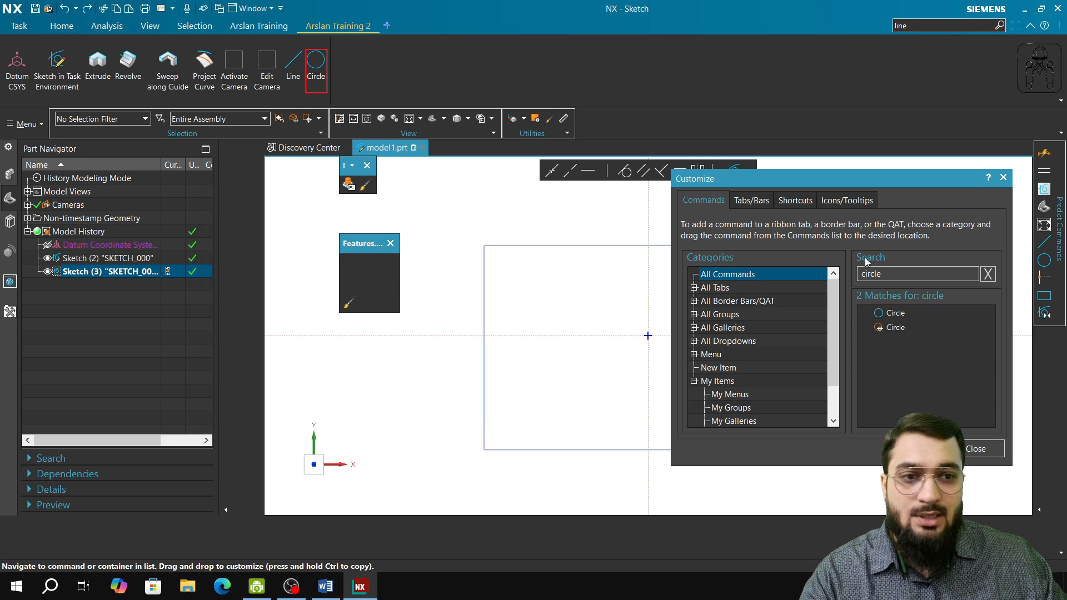
Search the commands for "derived" and add Derived Lines after Circle on the custom tab.
double_click(911, 272)
type("derived")
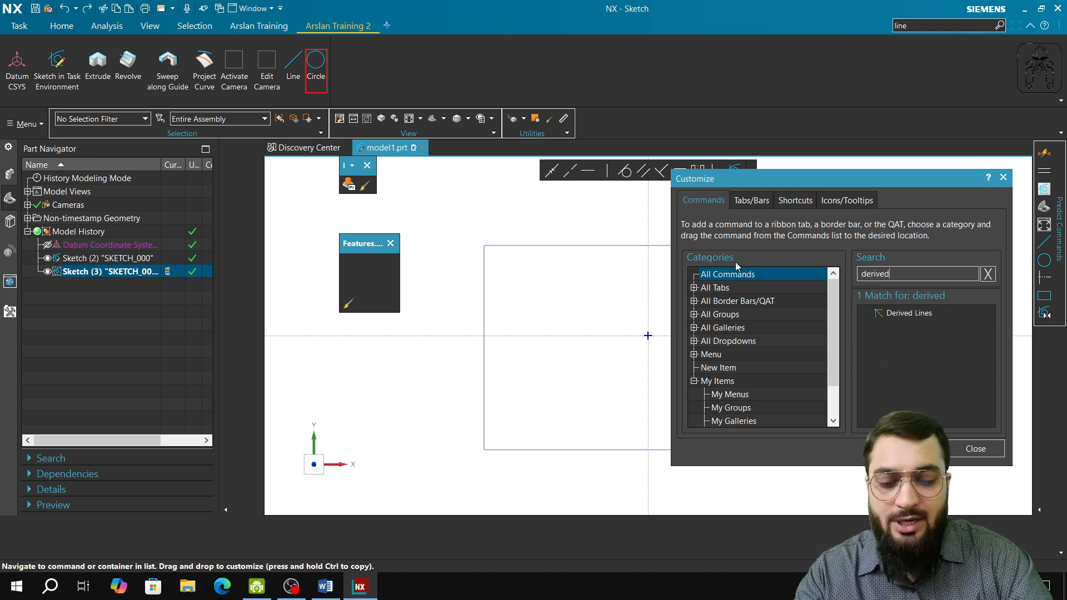
left_click_drag(891, 314, 350, 66)
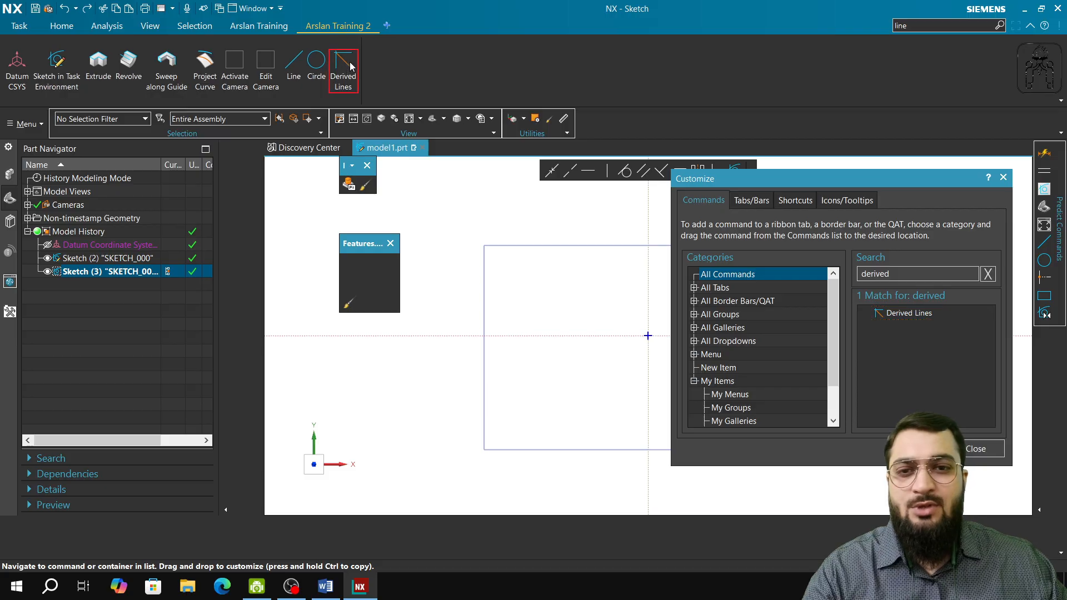
Close the customization, save the added sketch commands to the "training new custome role" user role, and reapply it.
left_click(979, 450)
left_click(9, 285)
right_click(113, 260)
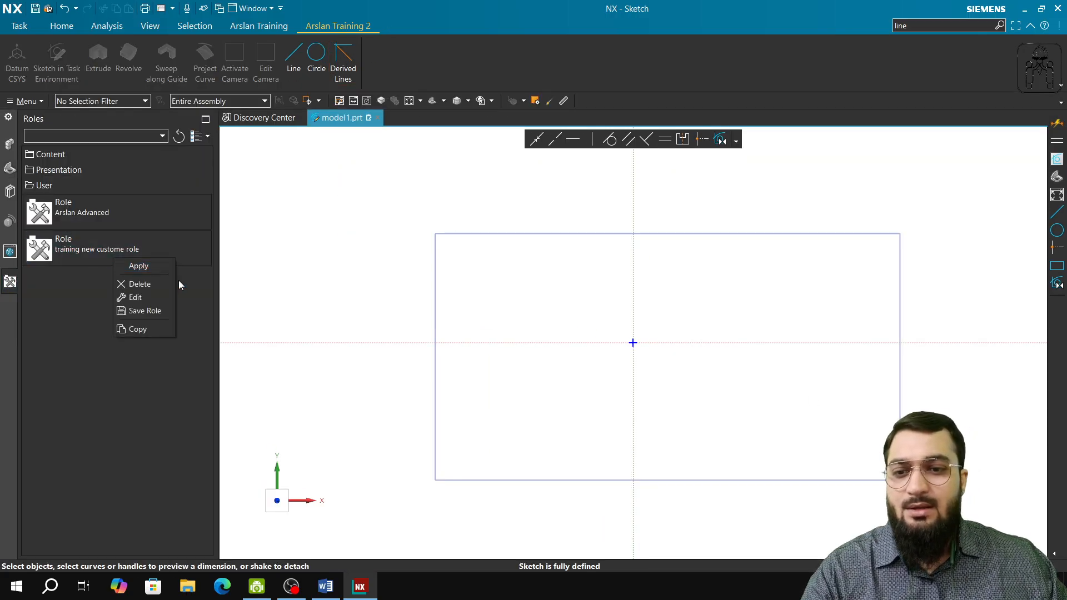
left_click(148, 309)
right_click(106, 248)
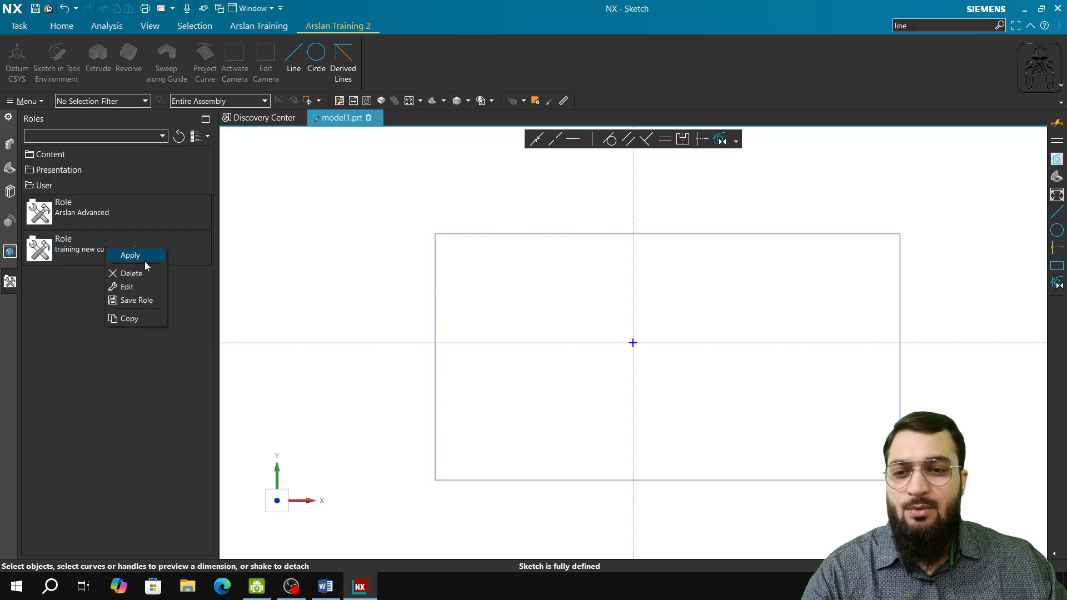
left_click(146, 256)
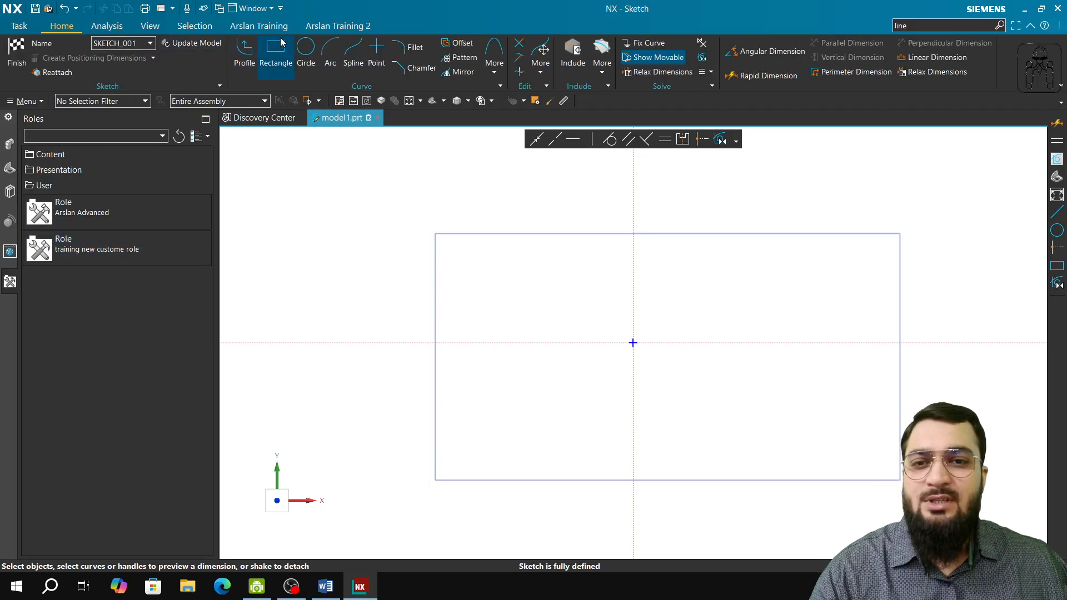
Draw two crossing diagonal lines over the rectangle using the Line command from the second custom training tab.
left_click(338, 26)
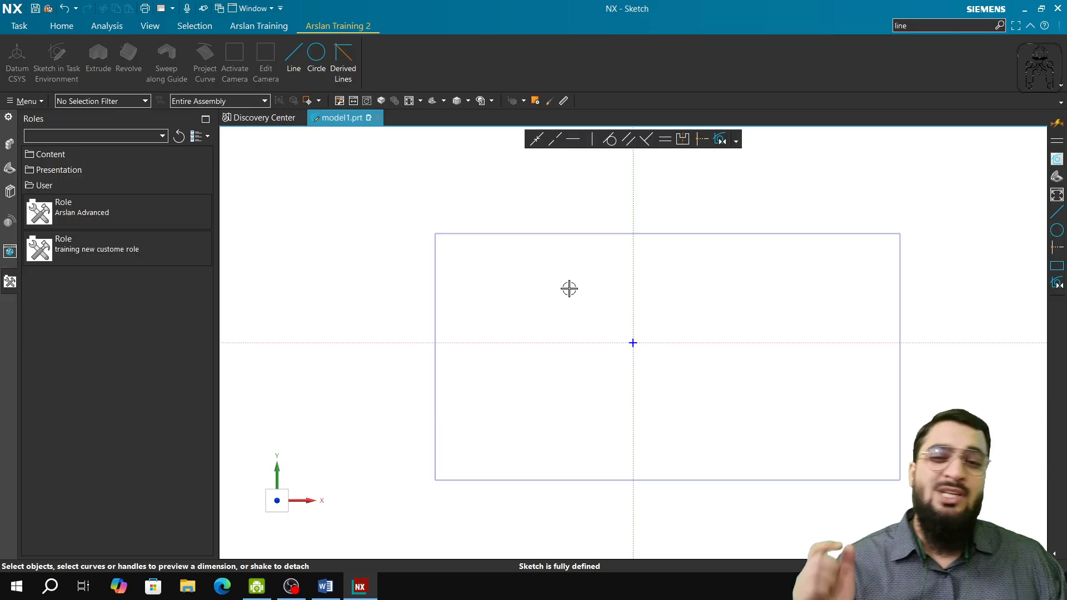
left_click(294, 56)
left_click(504, 193)
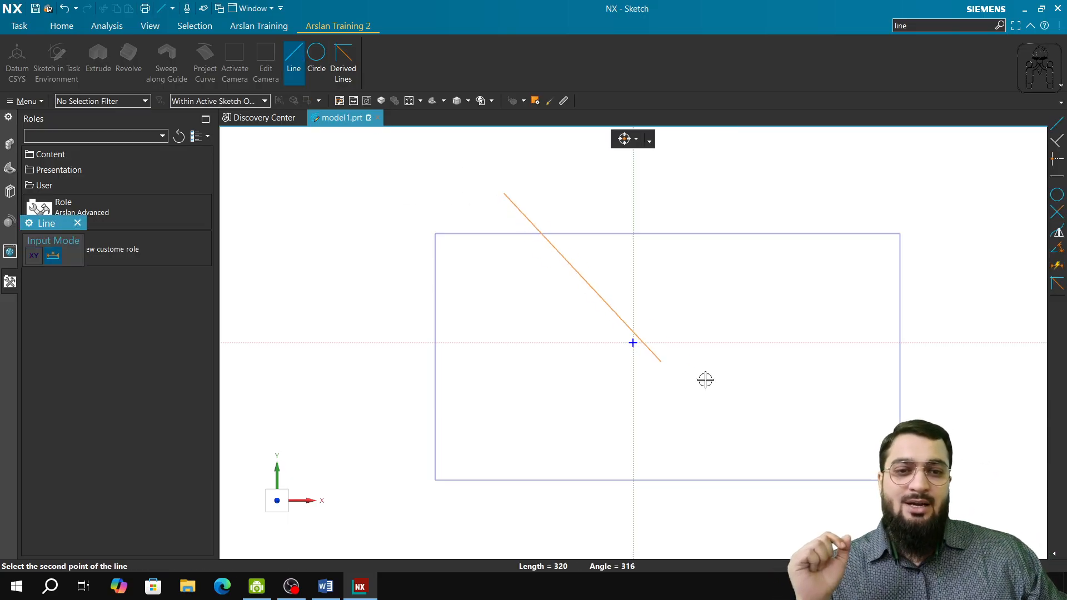
left_click(723, 383)
left_click(778, 181)
left_click(503, 372)
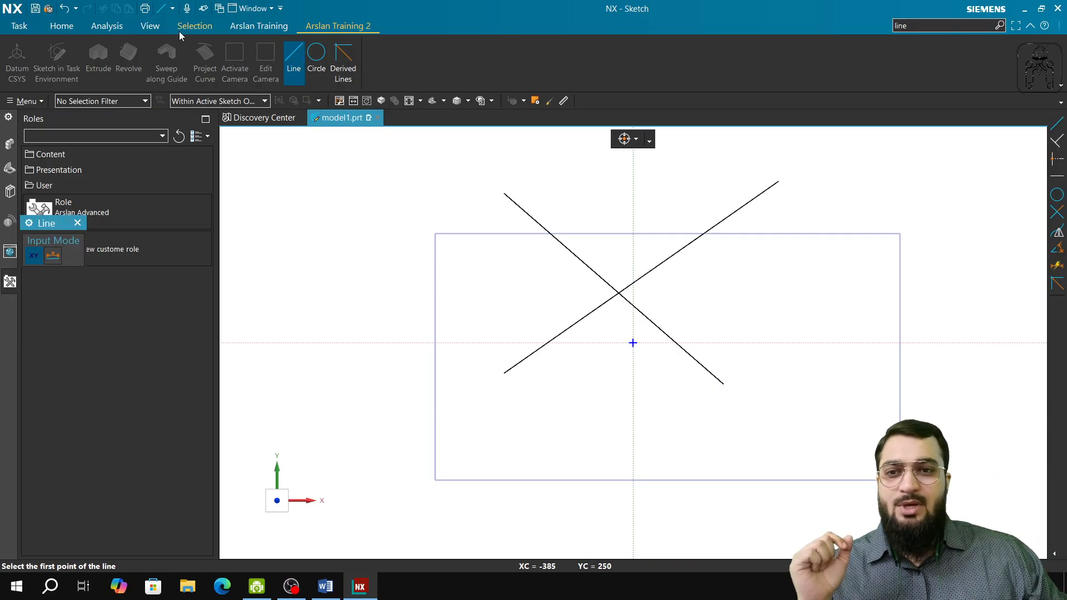
Create a bisector from the intersection of the two crossing lines with Derived Lines, extending past the rectangle, and finish the sketch.
left_click(343, 59)
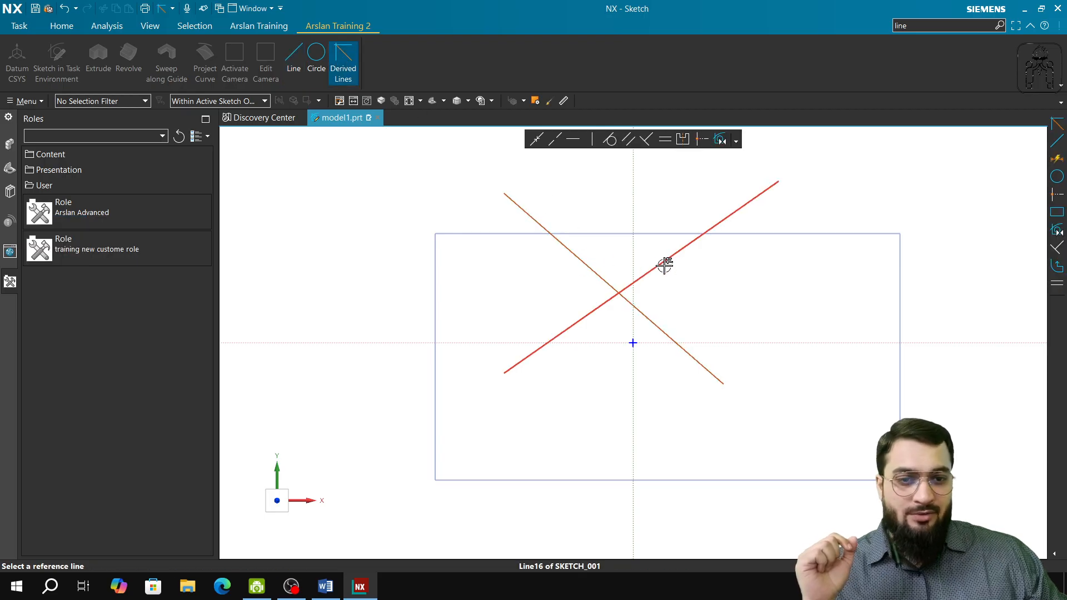
left_click(664, 266)
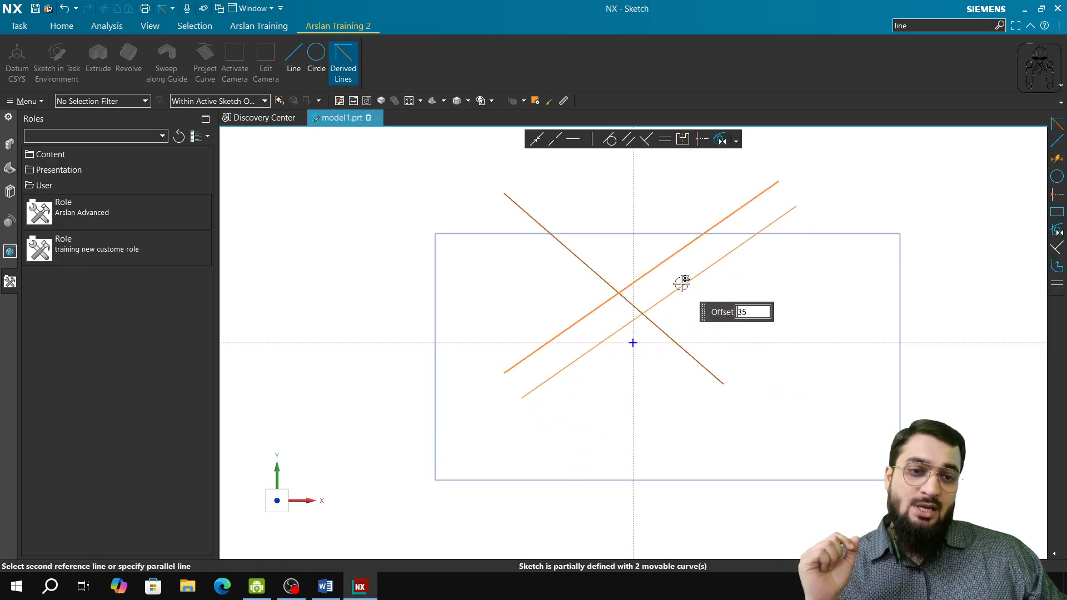
left_click(656, 327)
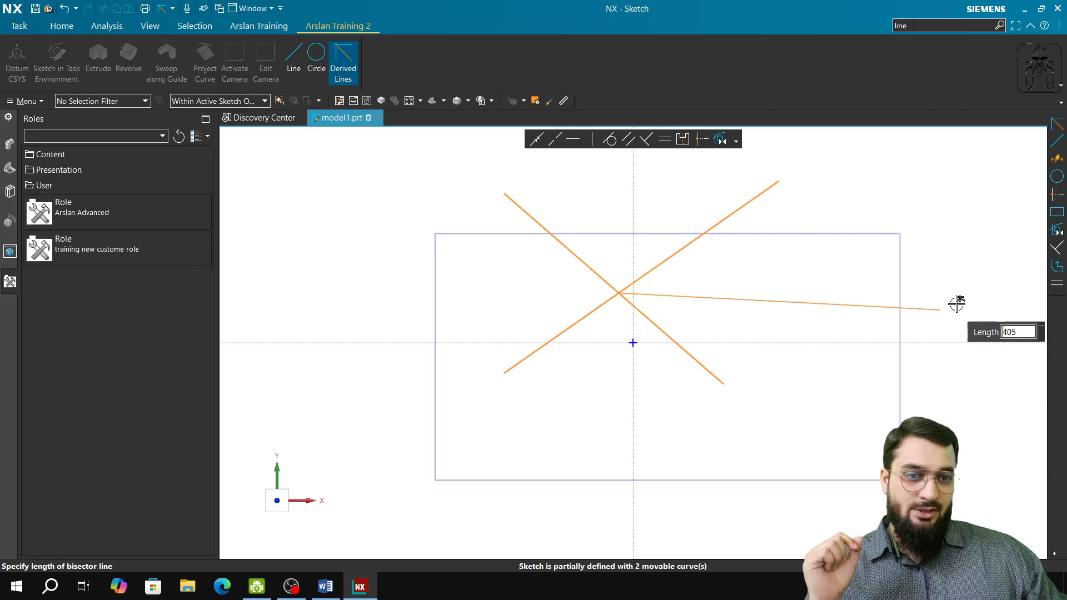
left_click(957, 304)
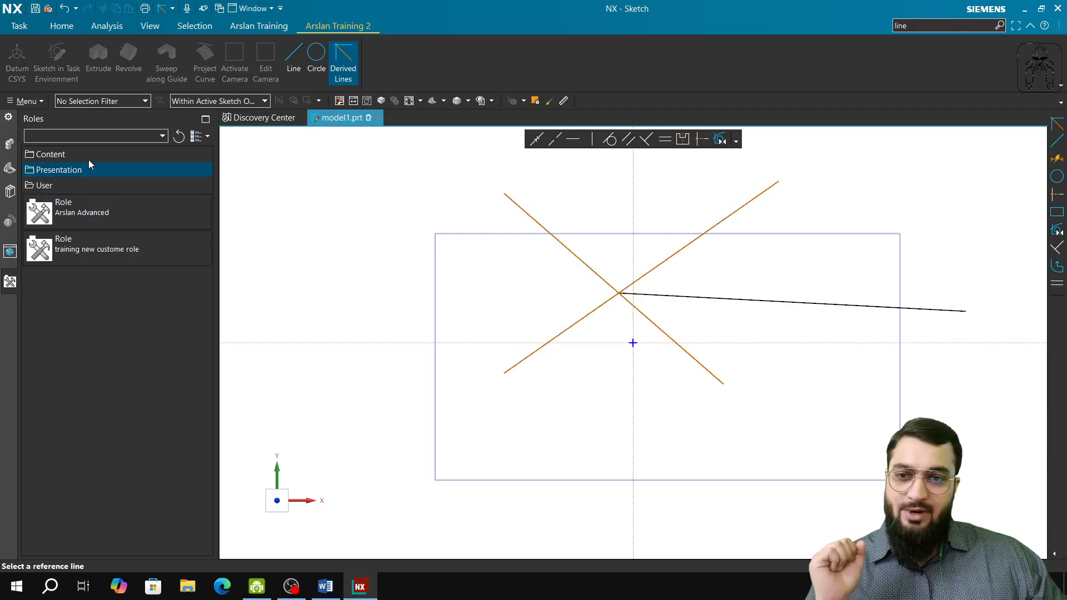
middle_click(701, 197)
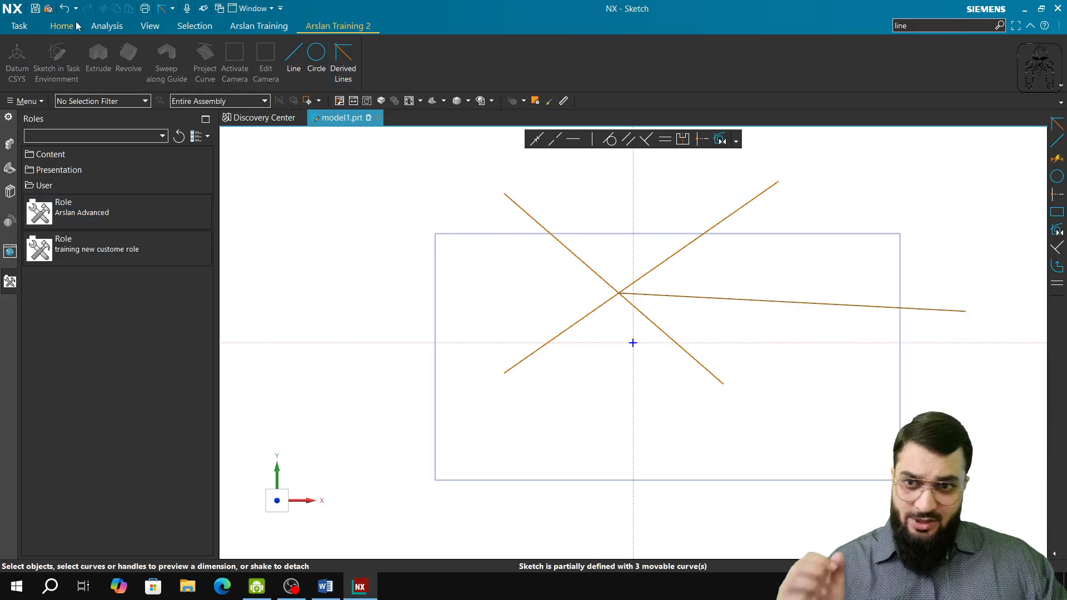
left_click(75, 26)
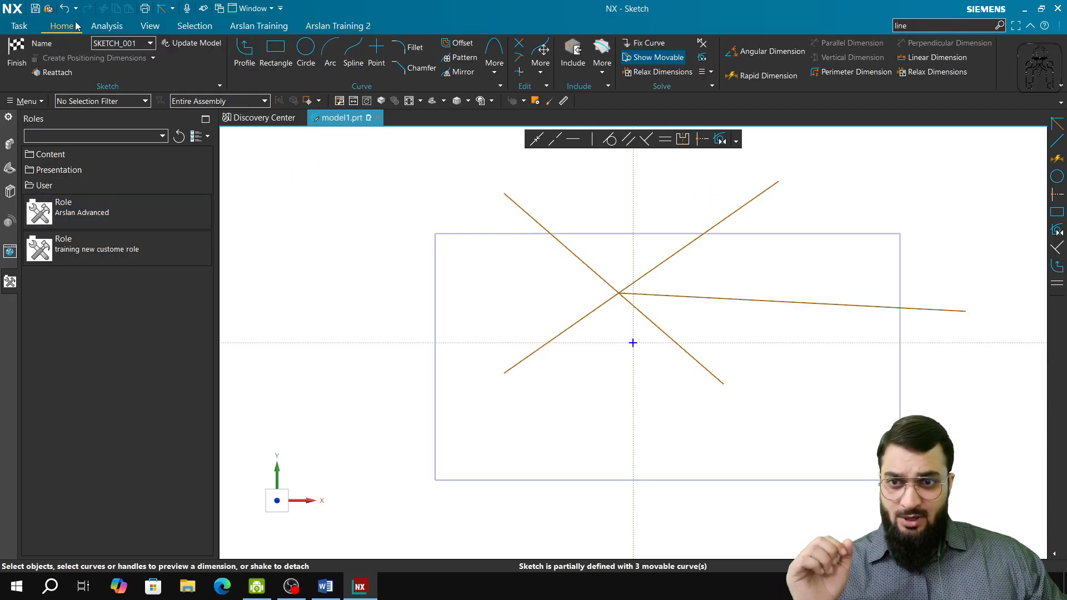
left_click(16, 55)
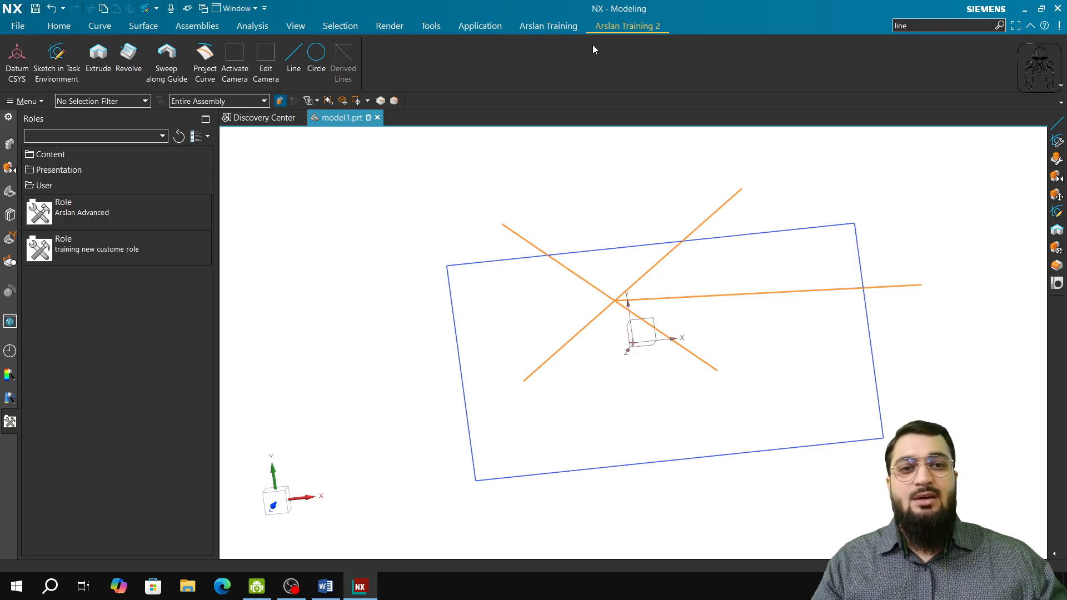
Find the Extrude command by searching the commands for "extrude", open it, and close it without applying.
left_click(58, 27)
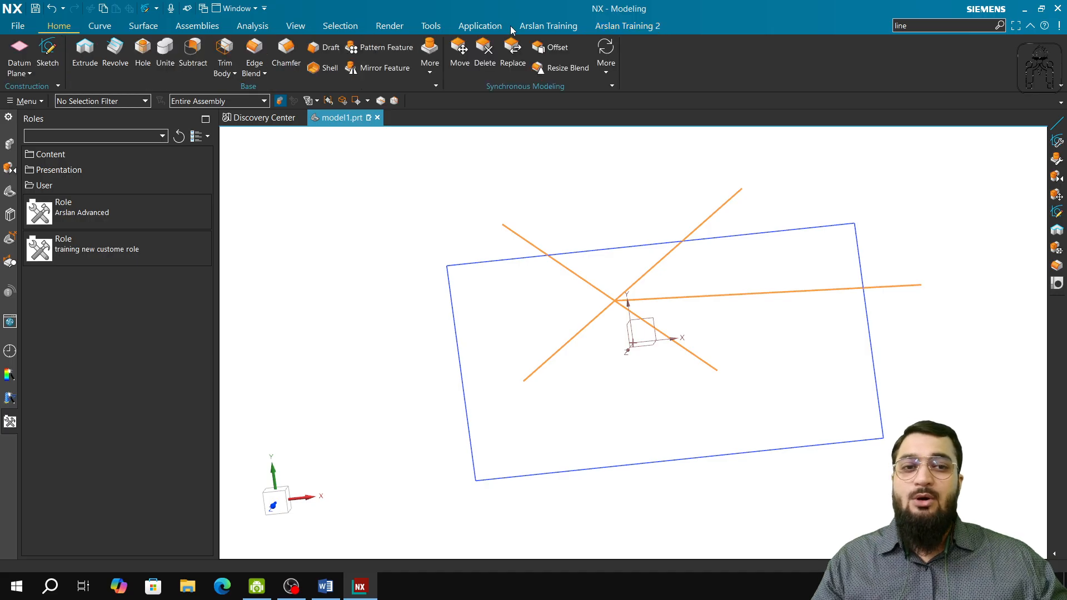
left_click(925, 27)
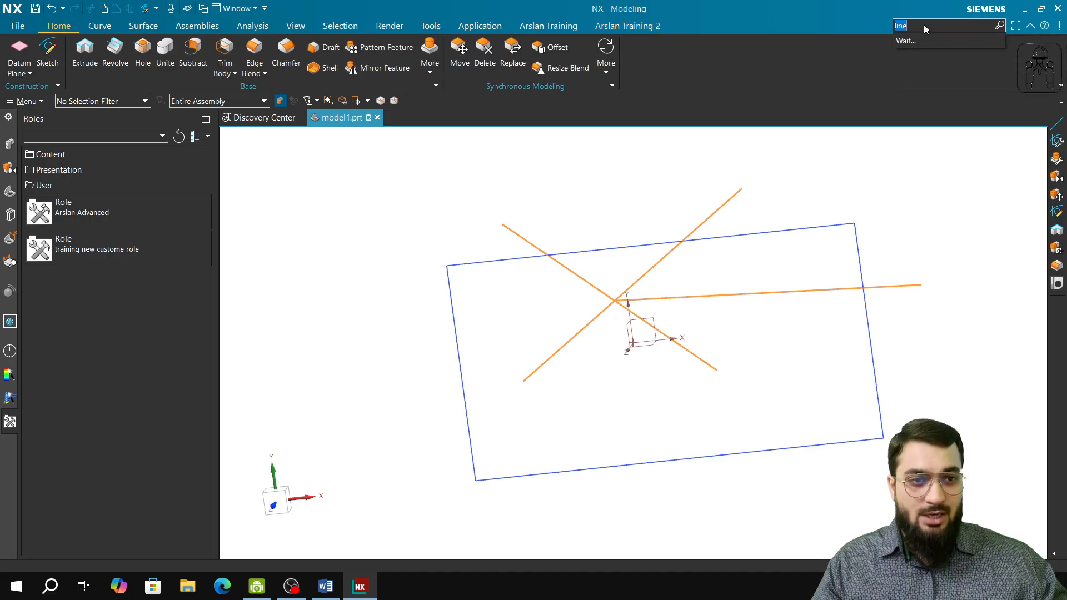
left_click_drag(925, 27, 886, 28)
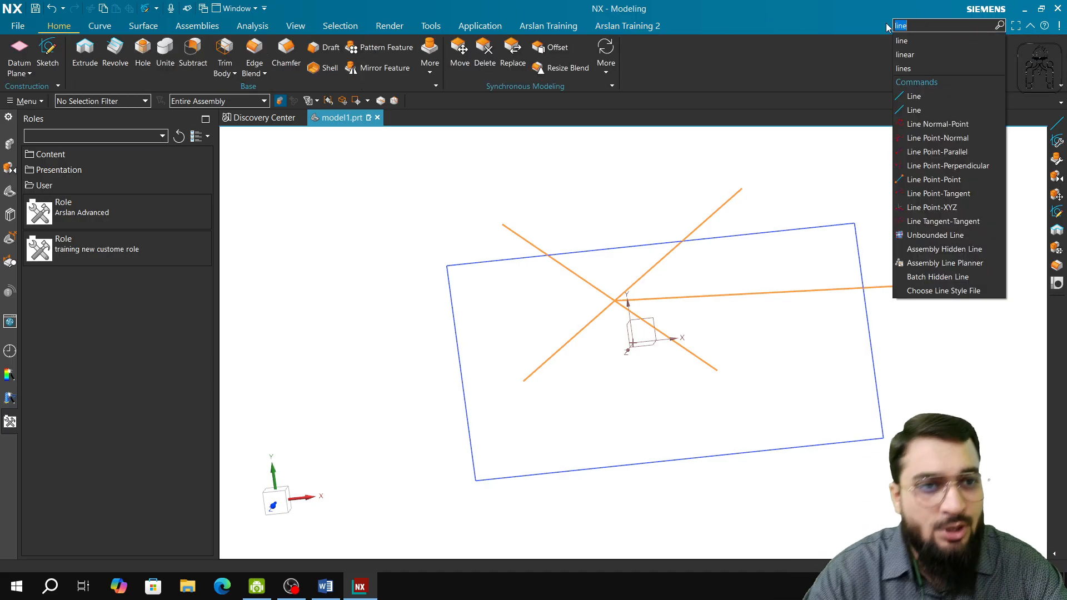
key("BackSpace")
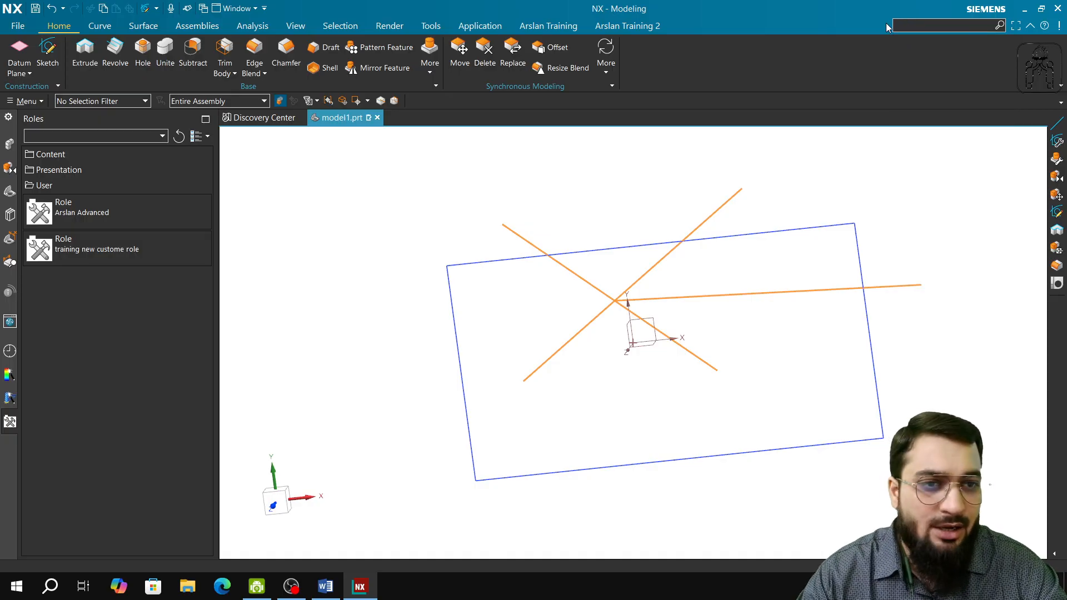
type("extrude")
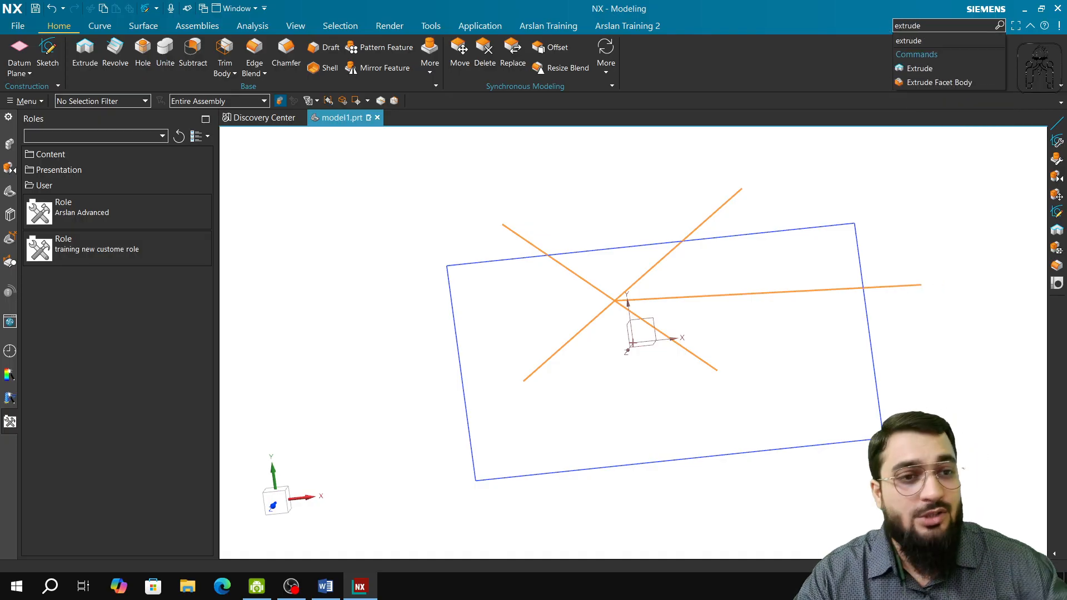
left_click(920, 54)
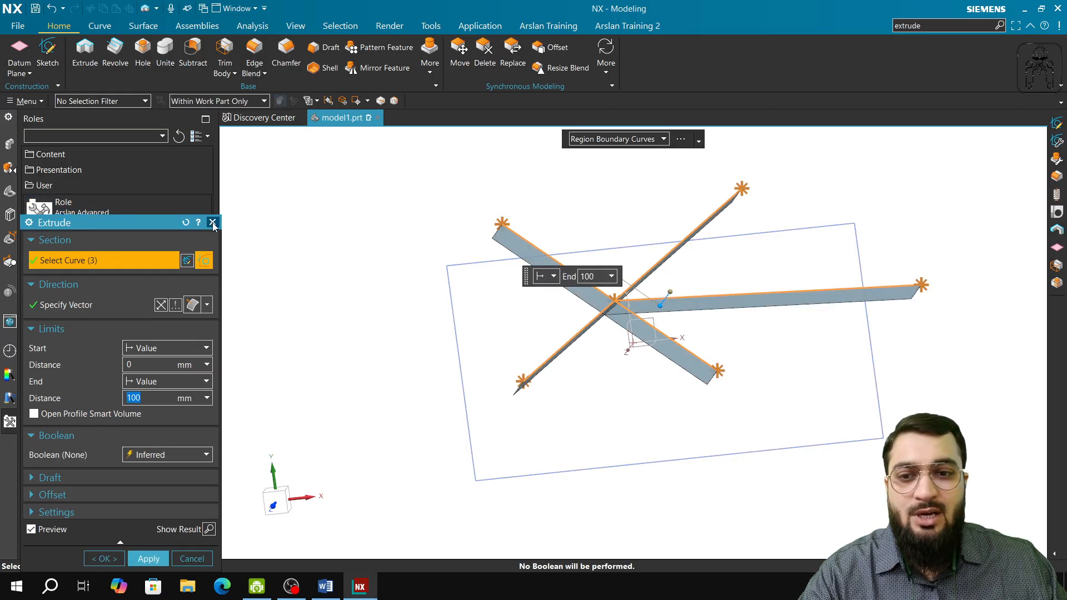
key("Escape")
Search the commands for "sweep", open Sweep along Guide and close it unused, and review the sweep search results.
left_click(946, 27)
type("sweep")
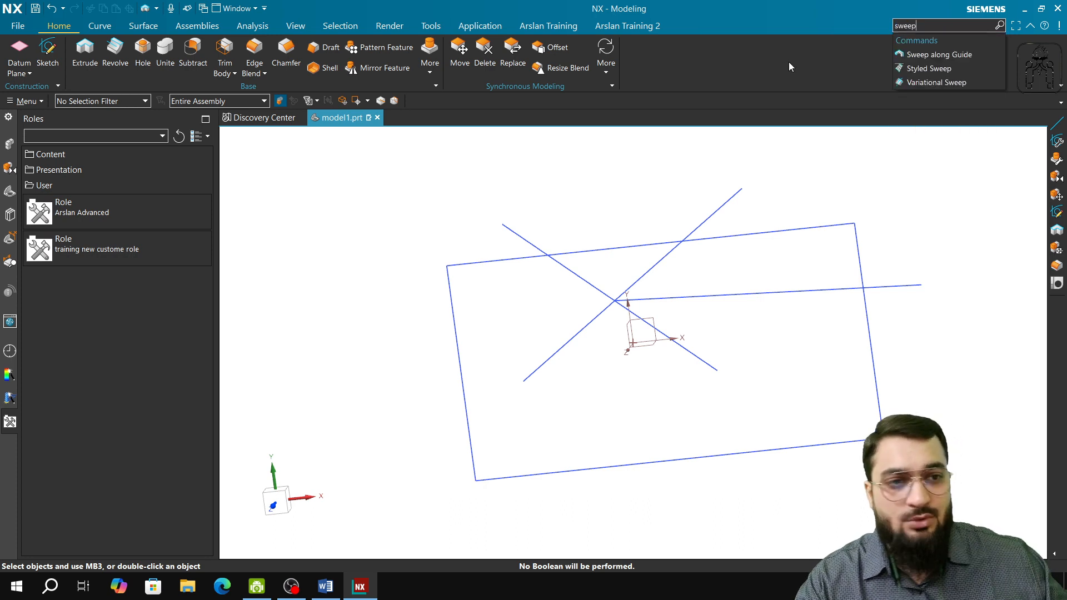
left_click(929, 56)
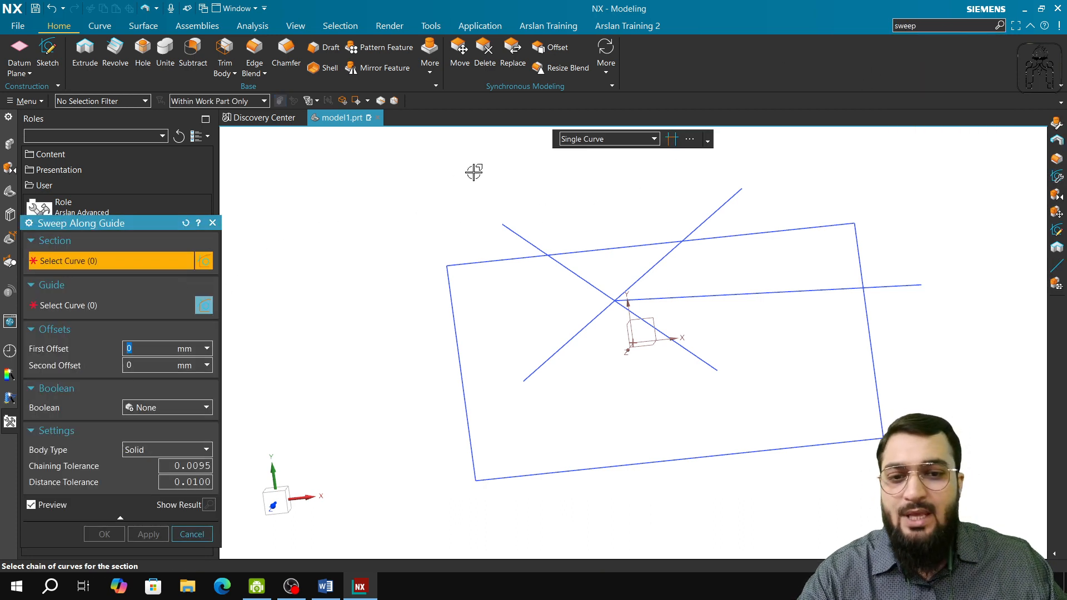
left_click(212, 223)
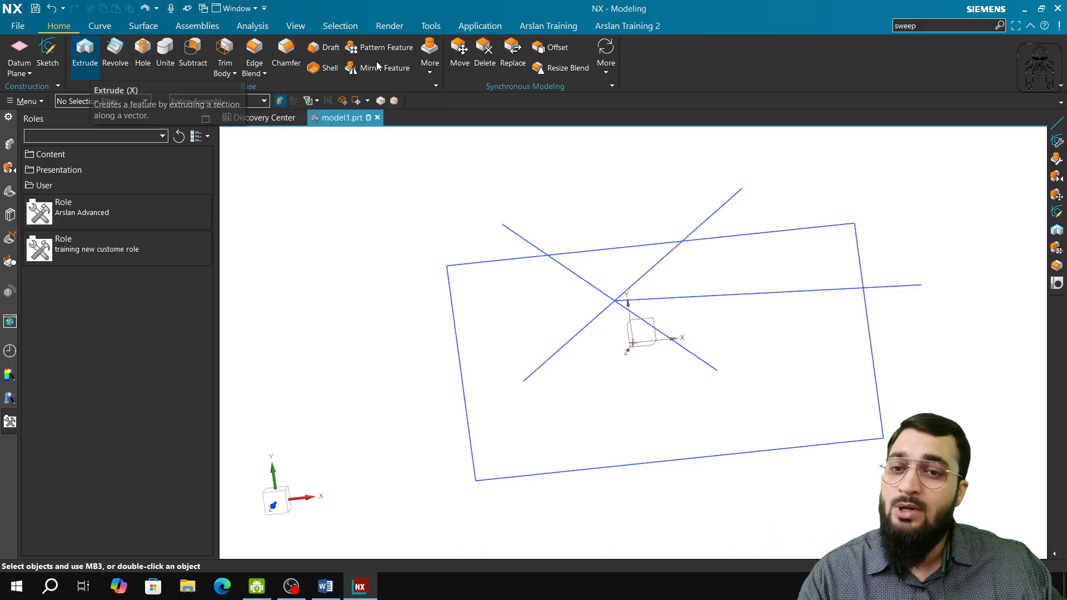
left_click(905, 26)
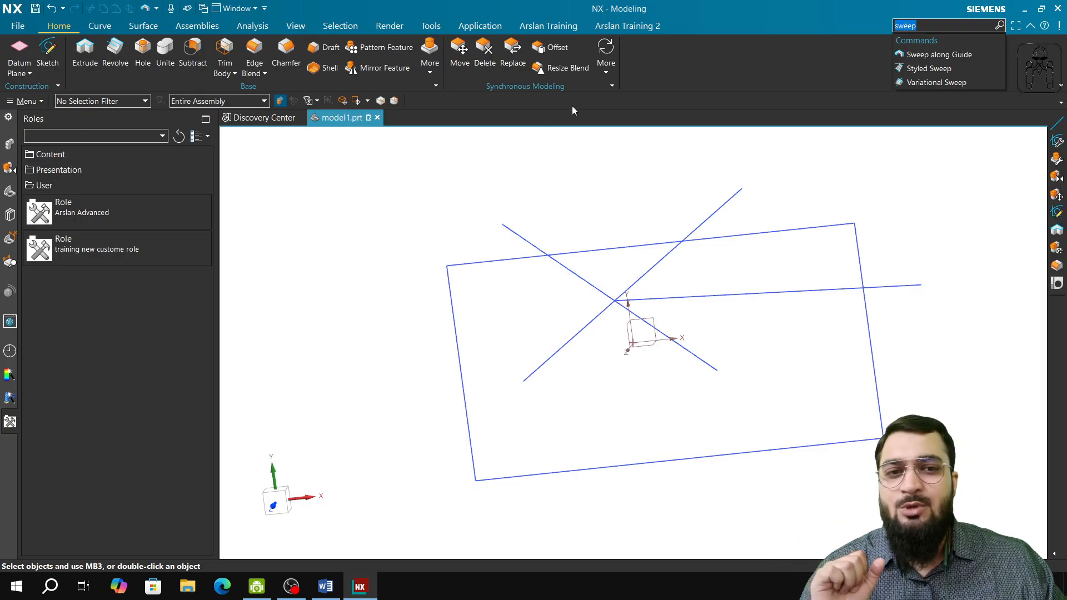
left_click(706, 77)
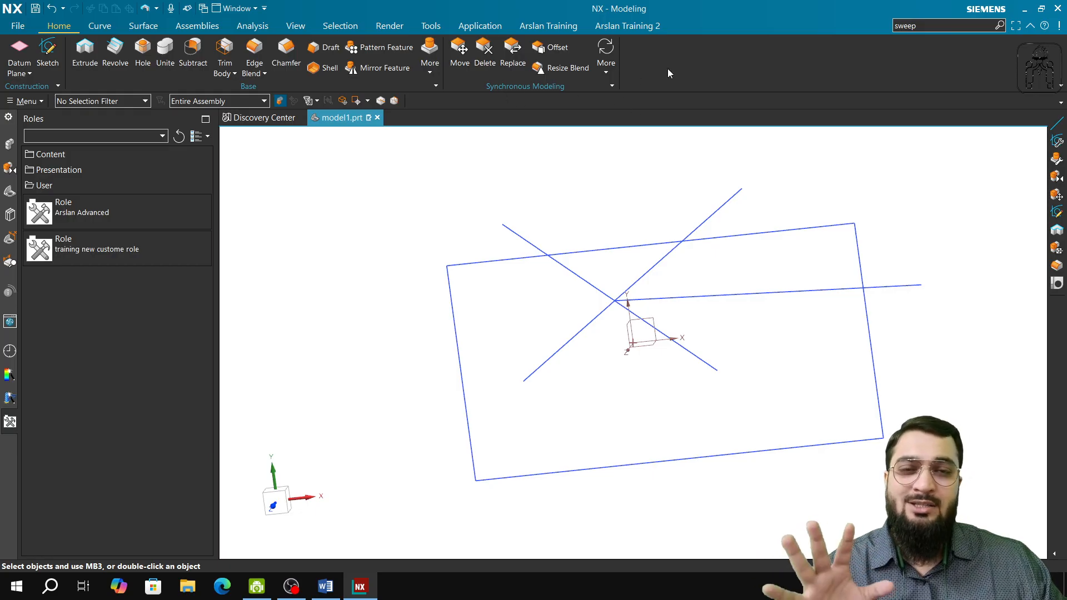
Apply the Advanced user role to view its Home commands, and switch back to the "training new custome role" role.
left_click(114, 224)
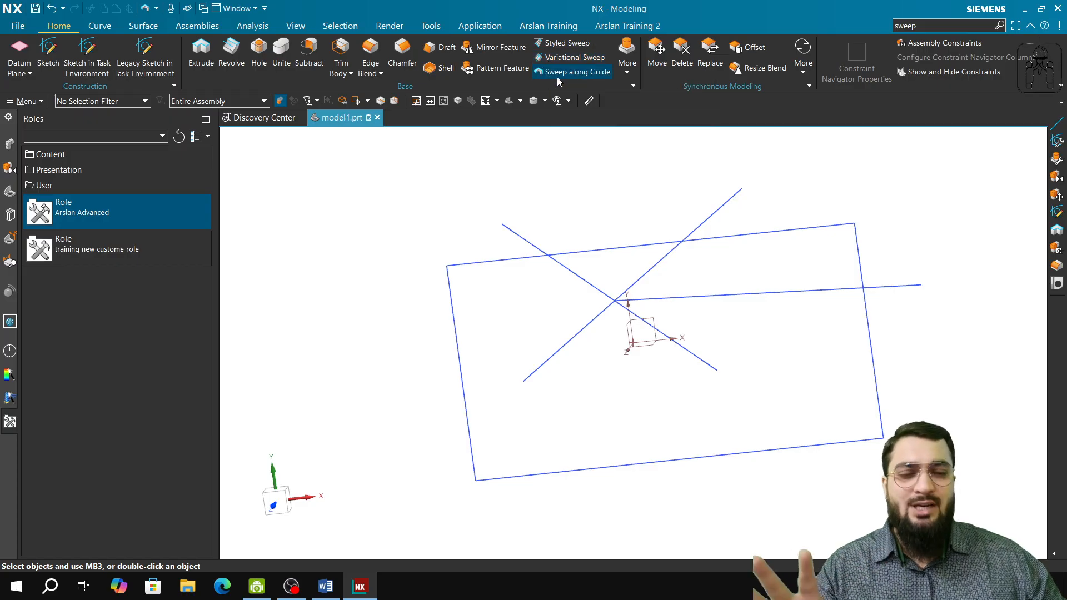
left_click_drag(147, 240, 135, 219)
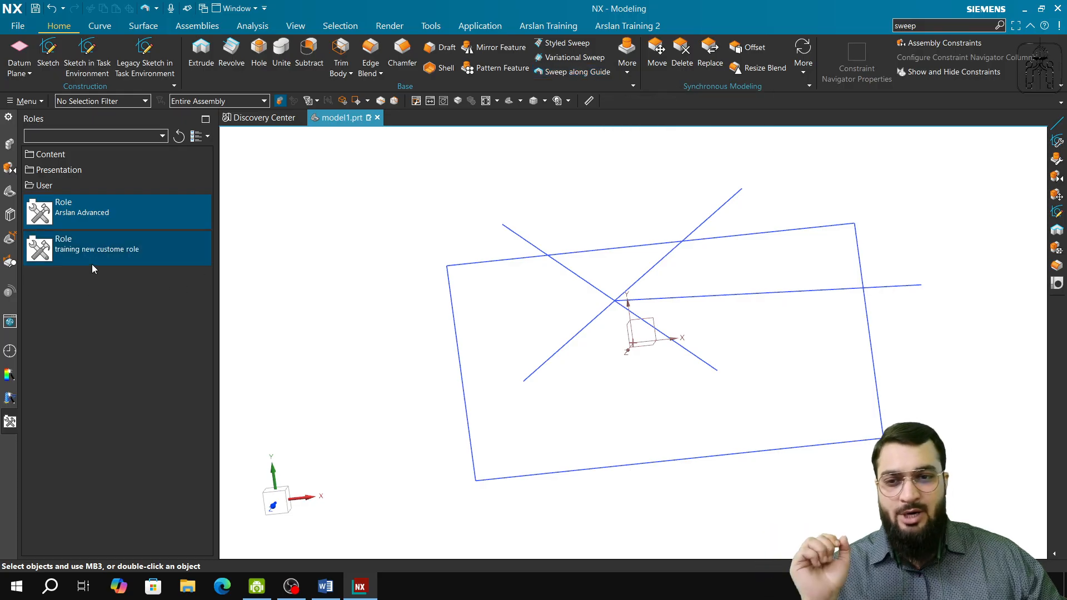
left_click(101, 252)
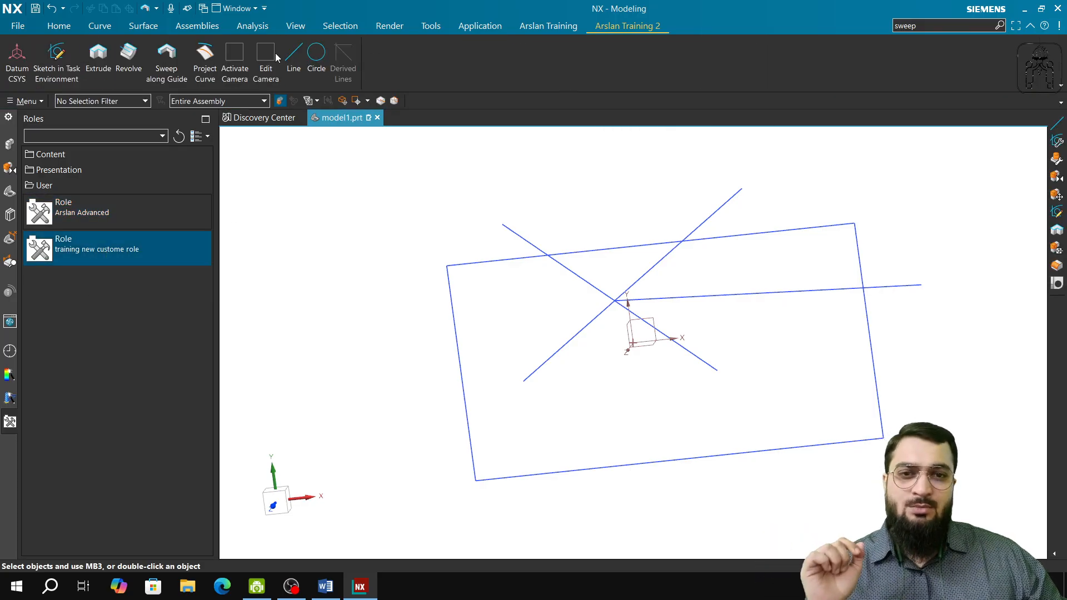
Customize the Home tab: search the commands for "sweep" and add Sweep along Guide, Styled Sweep and Variational Sweep to the Base group.
left_click(62, 26)
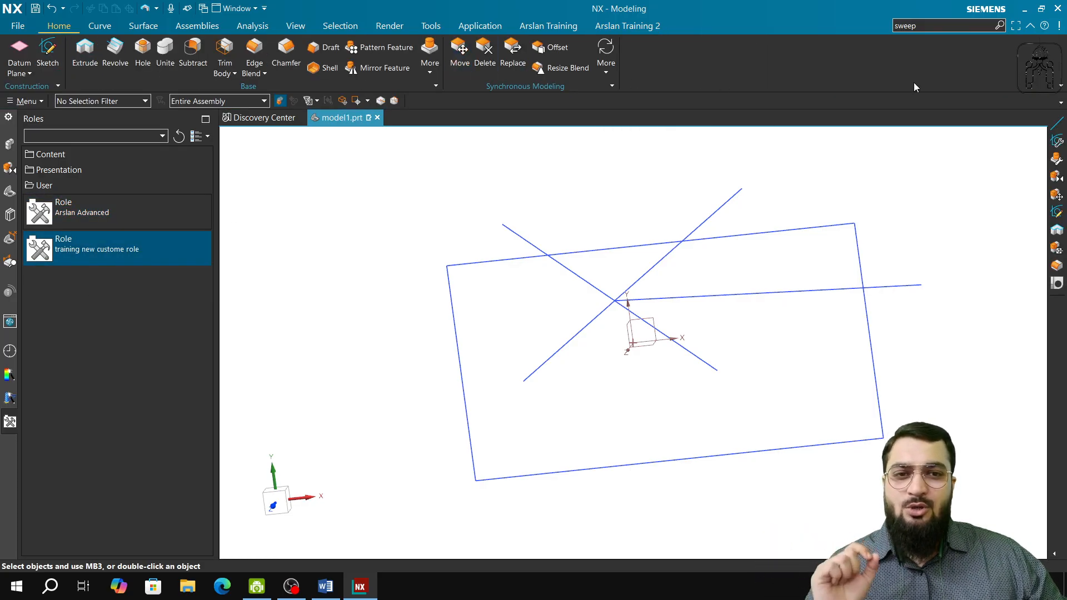
right_click(823, 64)
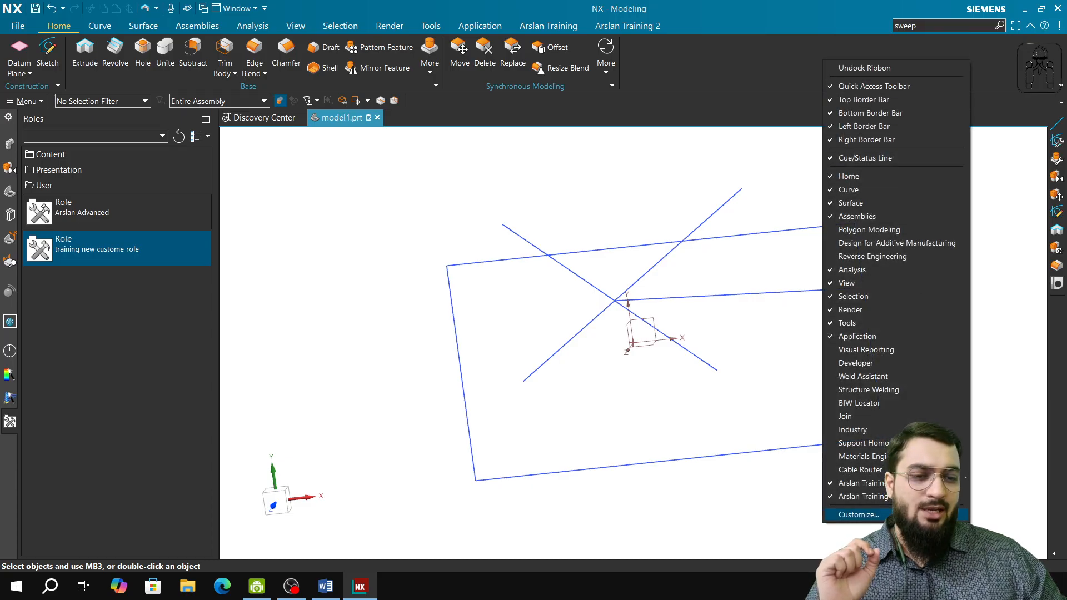
left_click(859, 514)
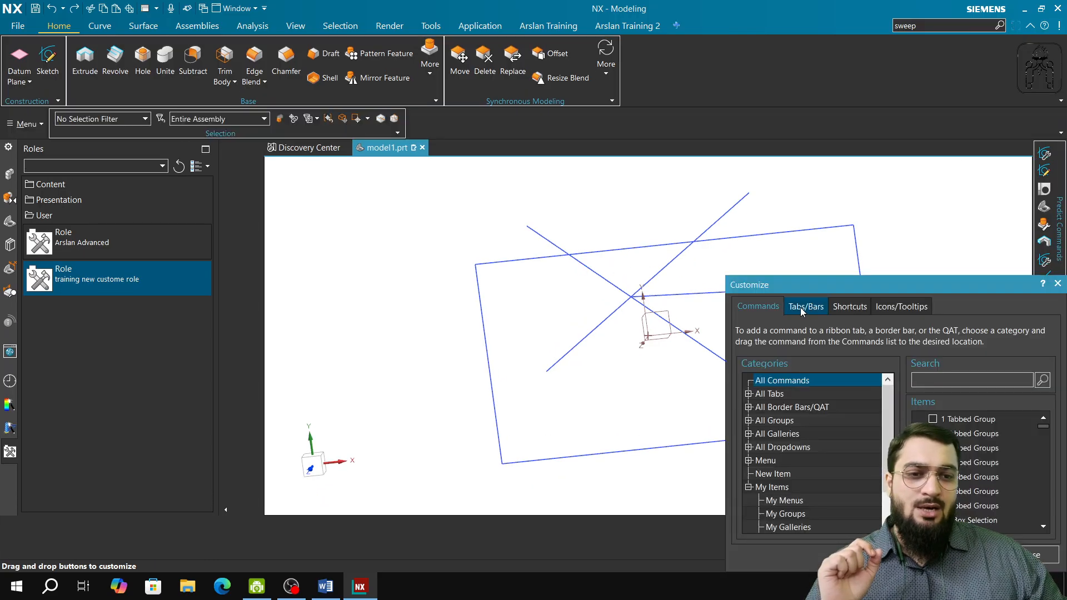
left_click(1015, 383)
type("s")
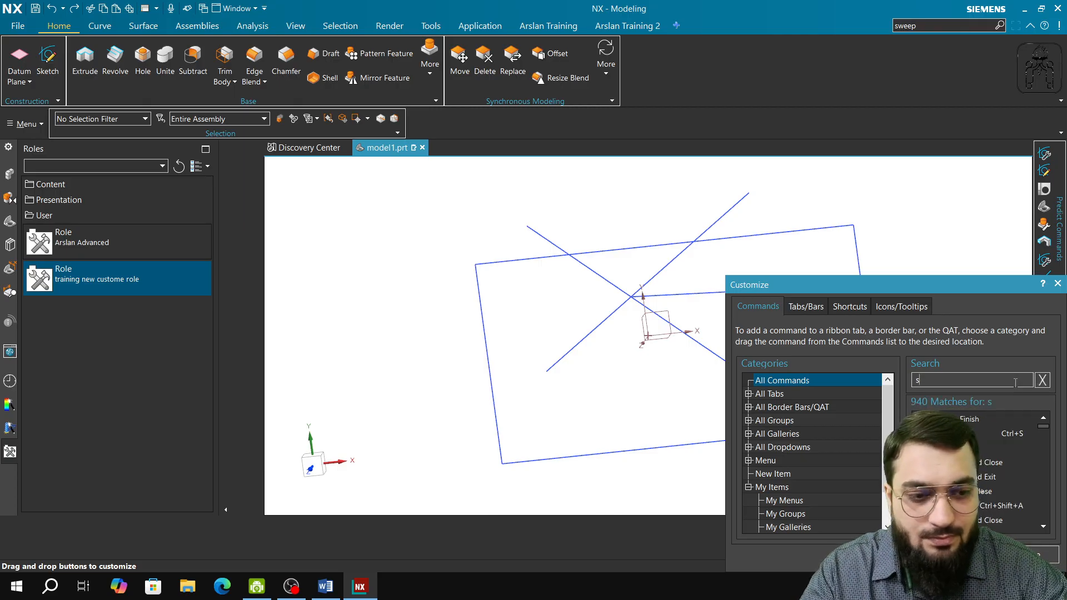
type("weep")
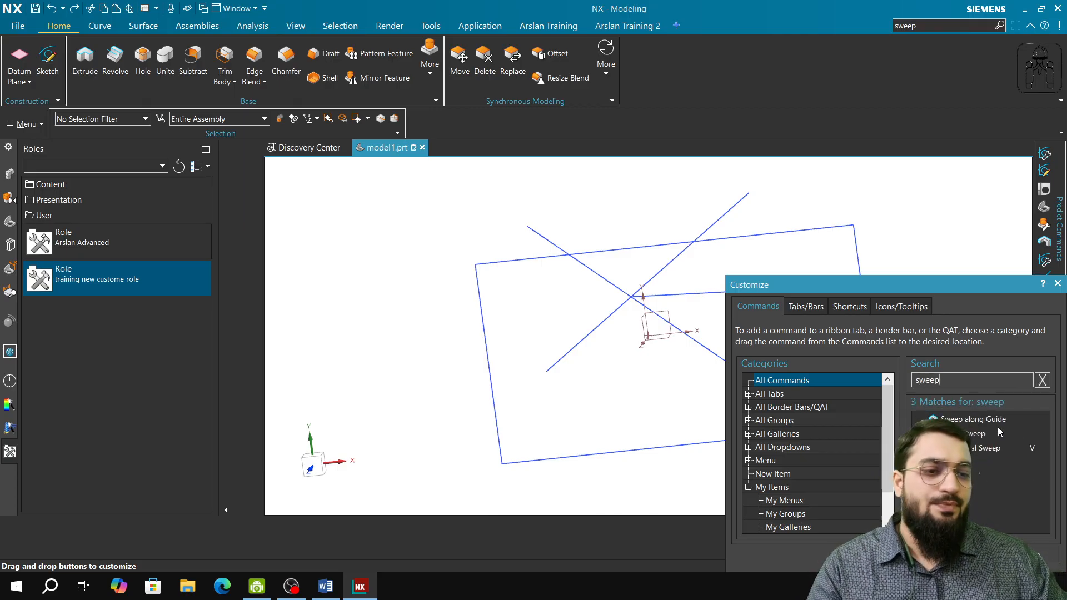
left_click_drag(978, 419, 429, 60)
left_click_drag(978, 433, 461, 64)
left_click_drag(977, 454, 459, 84)
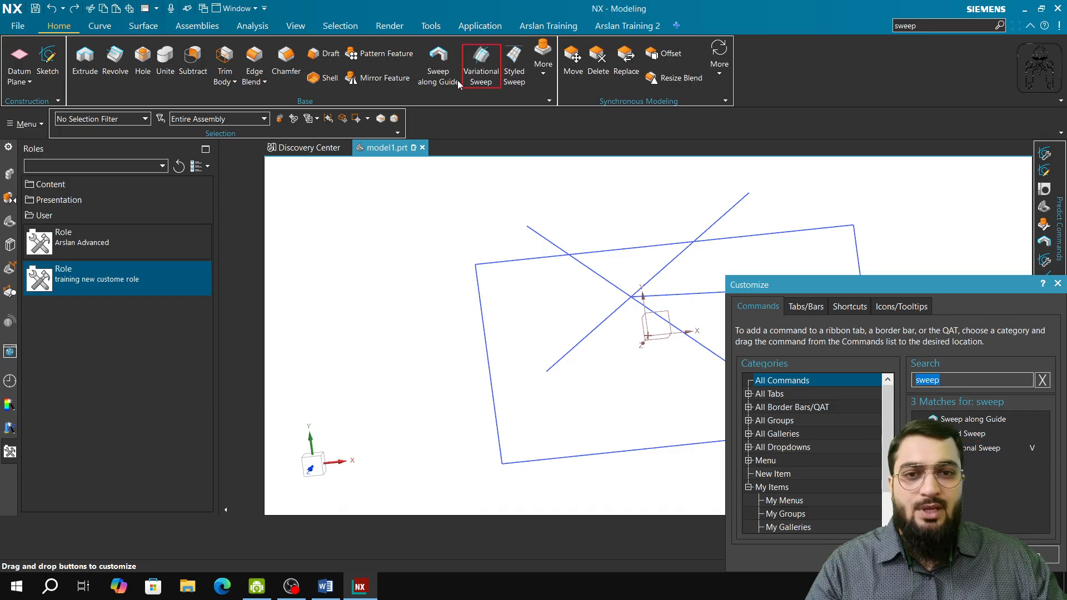
Reorder the sweep commands after Pattern Feature as Variational Sweep, Styled Sweep and Sweep along Guide, ahead of Mirror Feature.
left_click(418, 61)
left_click_drag(413, 57, 414, 58)
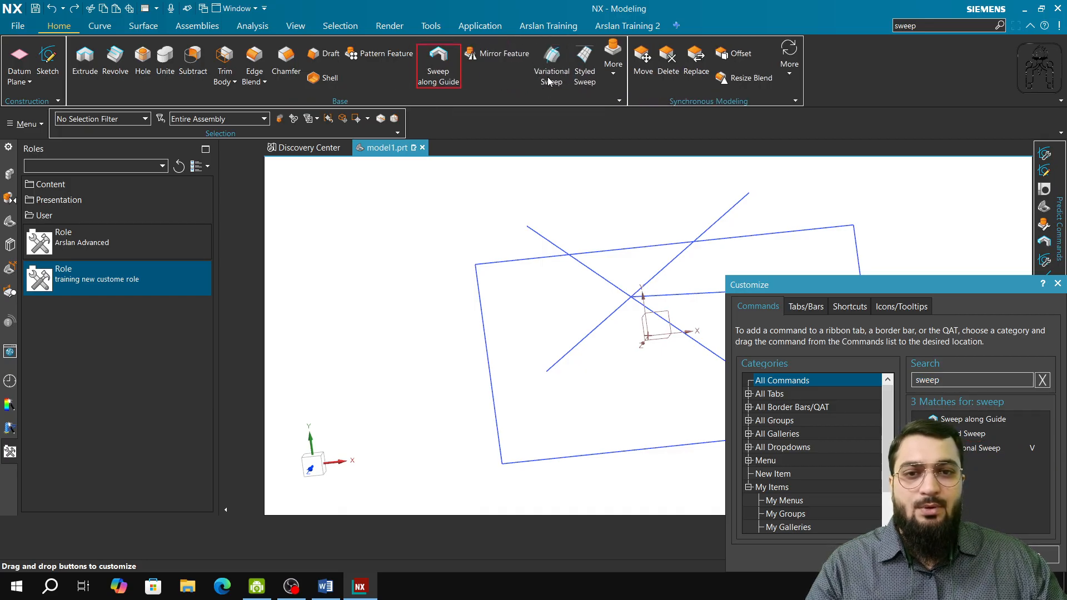
left_click_drag(549, 82, 421, 71)
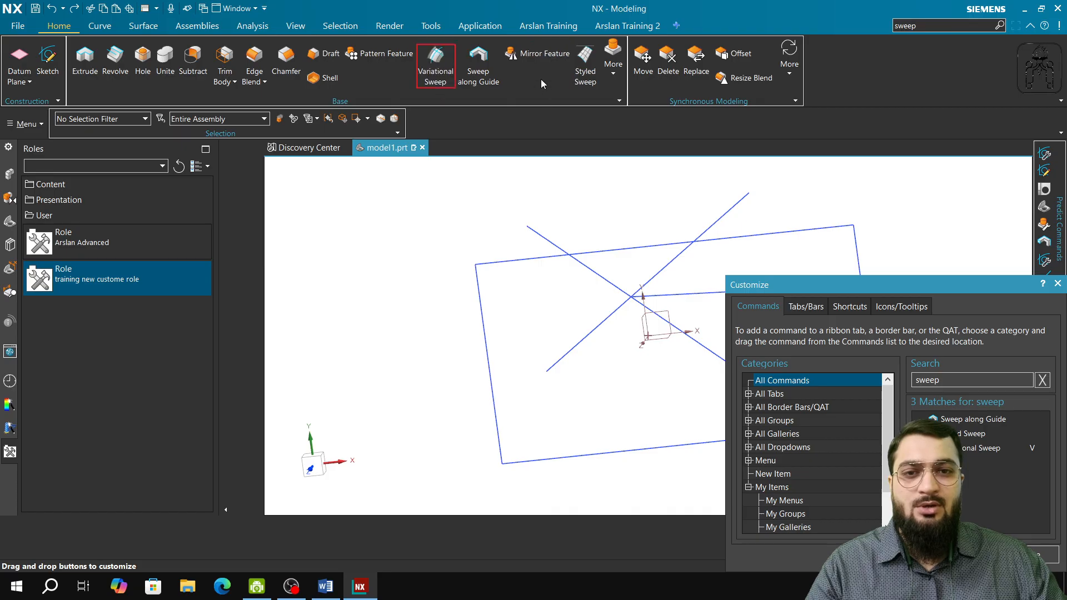
left_click_drag(575, 66, 452, 71)
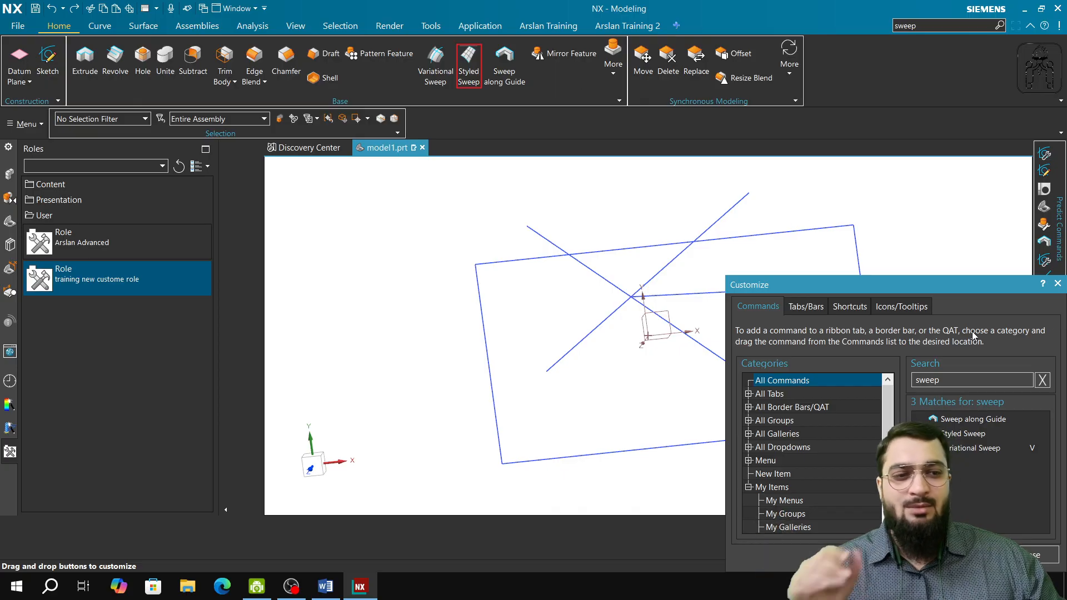
Close the customization, save the sweep commands to the "training new custome role" user role, and reapply it.
left_click(1057, 283)
right_click(118, 251)
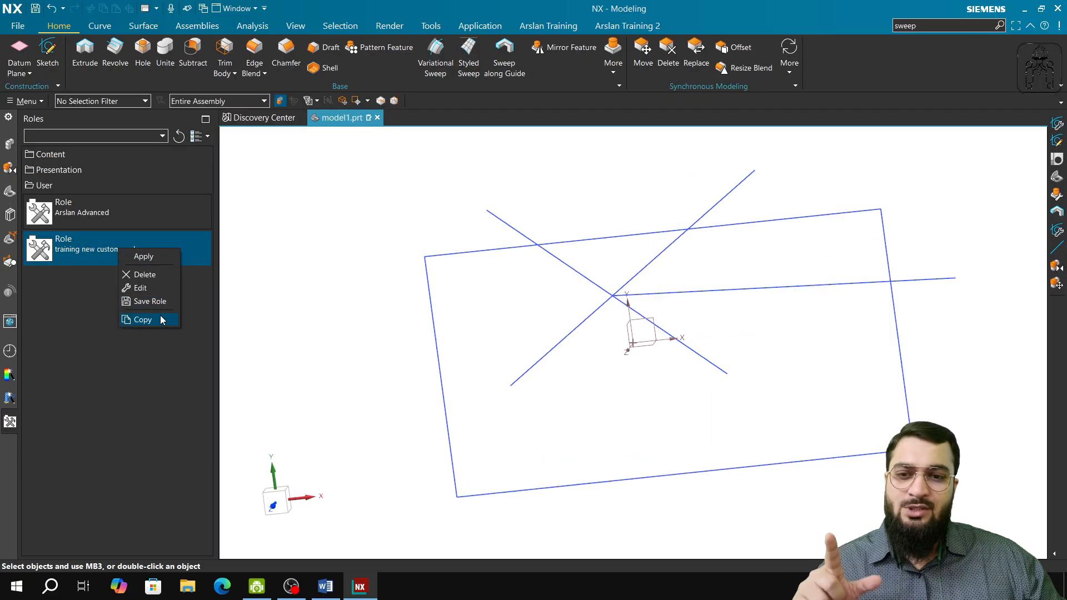
right_click(111, 247)
left_click(171, 258)
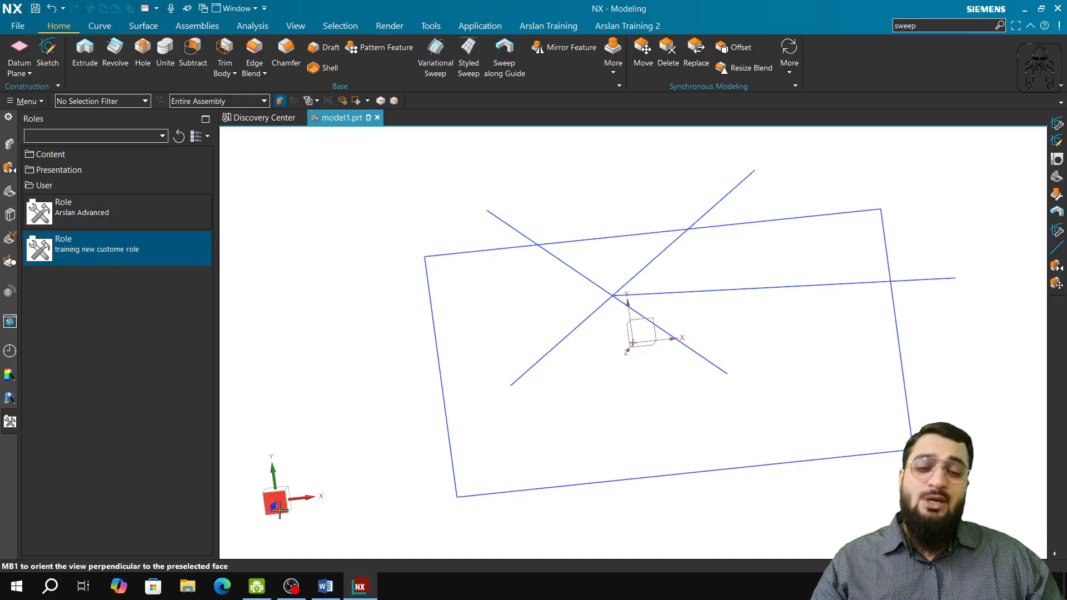
Switch to the Siemens NX Essentials Training Syllabus in Word and review the Part 6: Resource Bar & Border Bars heading and topics.
left_click(257, 587)
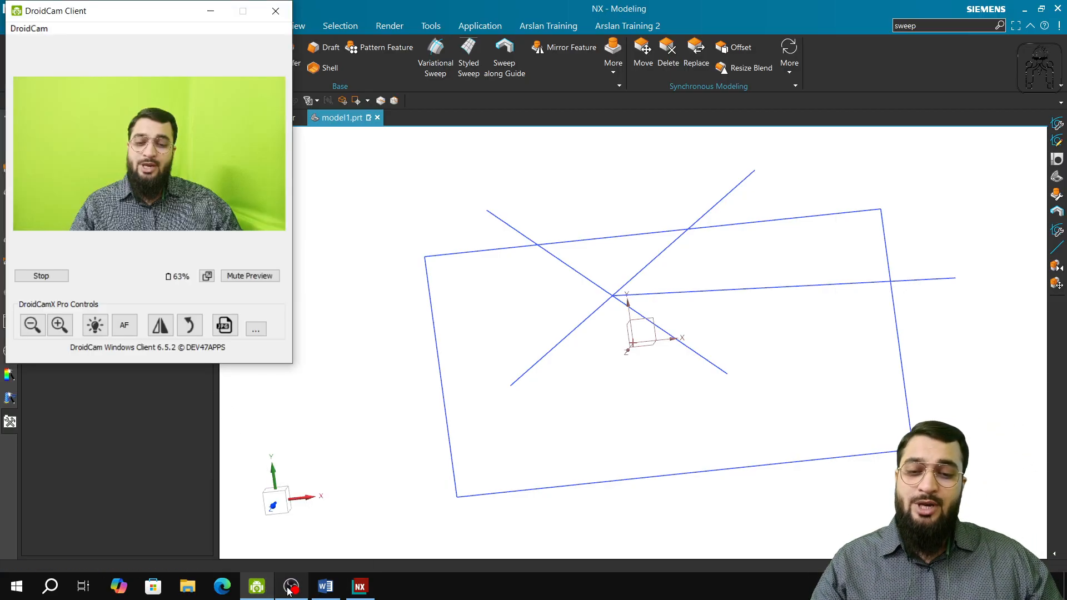
left_click(291, 586)
left_click(325, 587)
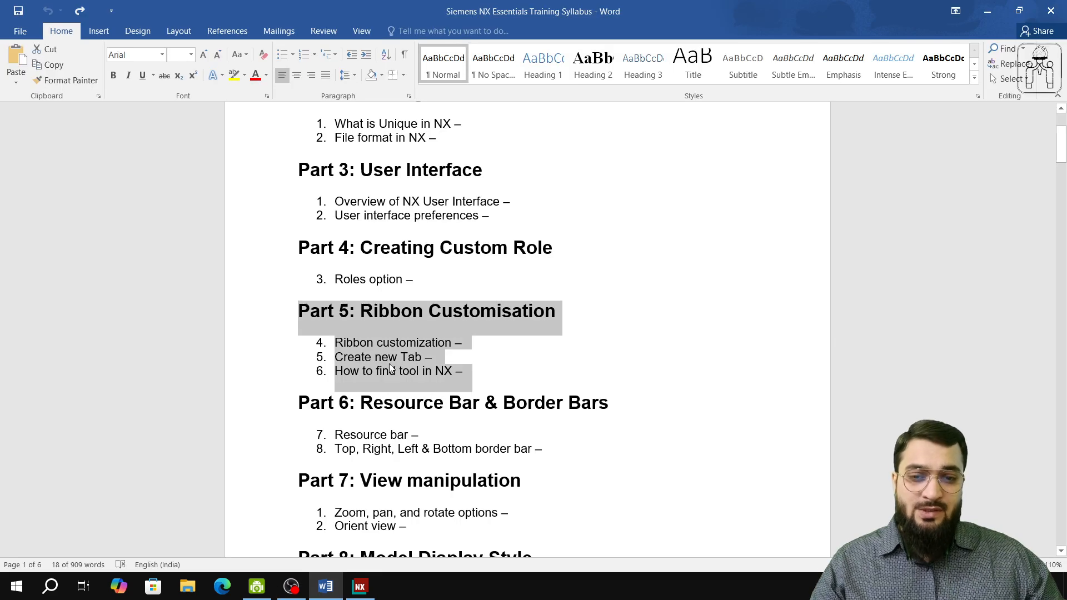
left_click(400, 344)
scroll(433, 361, "down", 2)
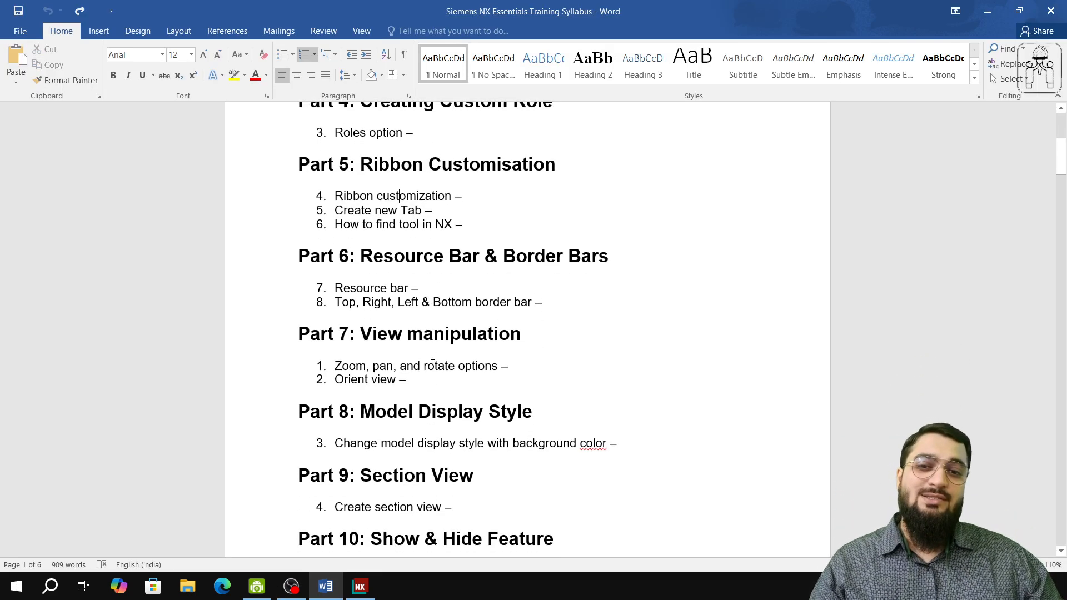
scroll(432, 364, "down", 2)
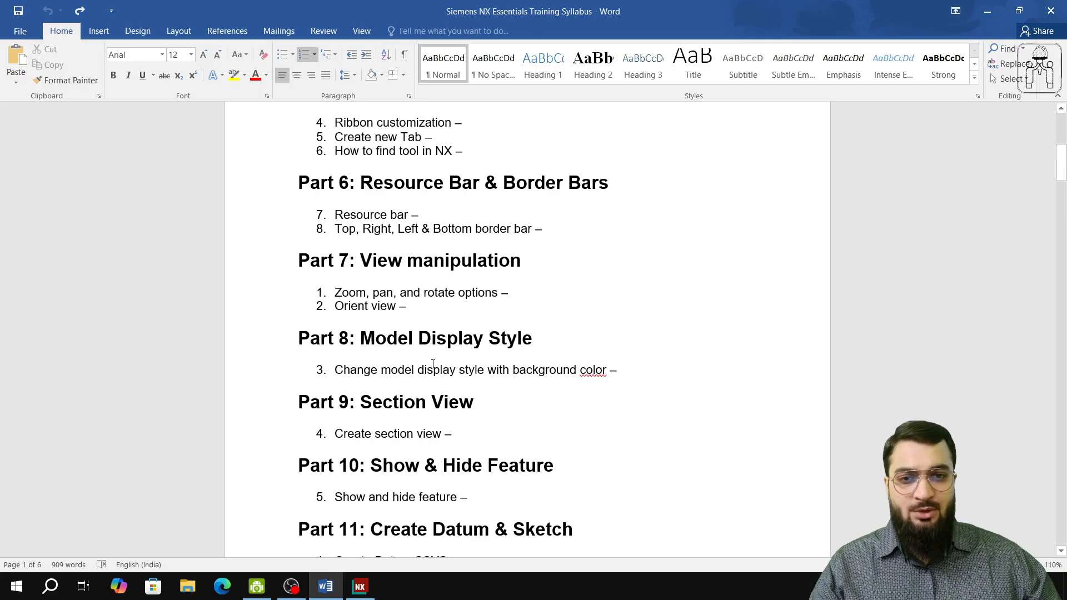
left_click_drag(362, 183, 608, 186)
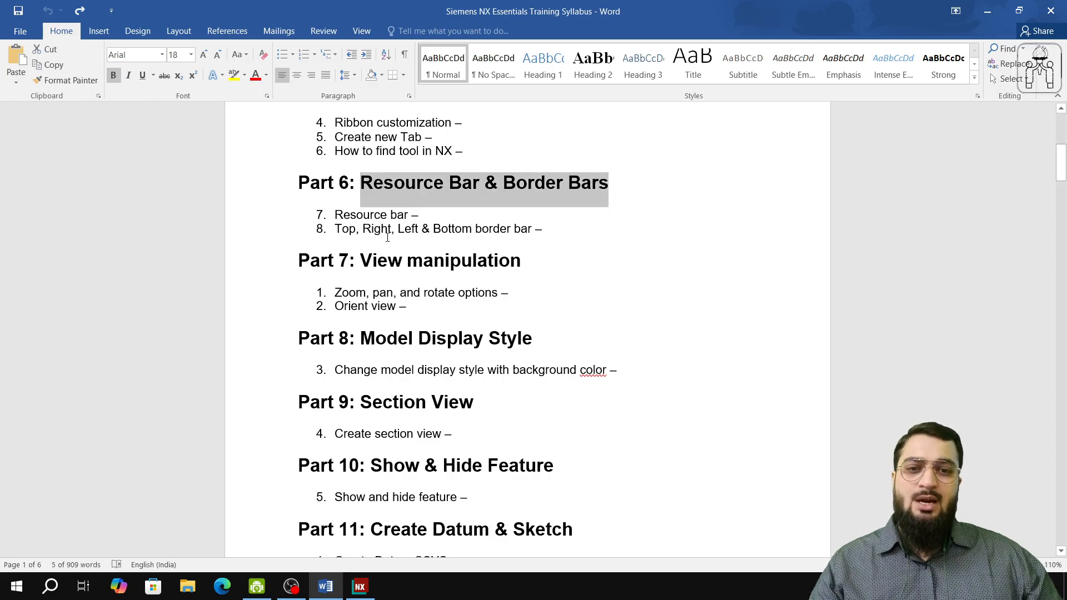
left_click_drag(335, 214, 550, 236)
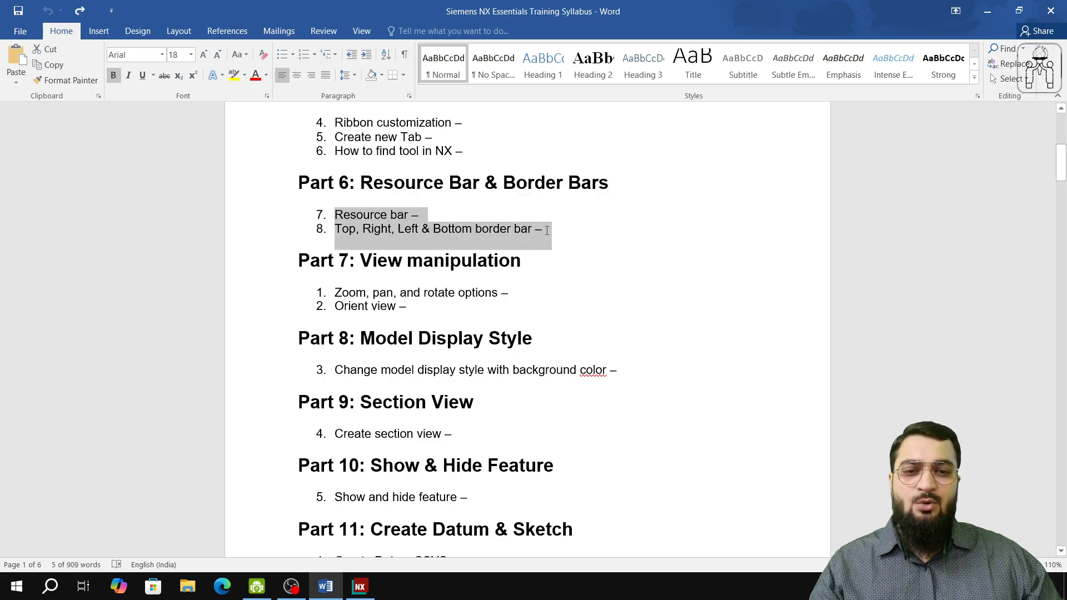
Return to NX, apply the Advanced user role to compare its layout, and switch back to the "training new custome role" role.
left_click(360, 587)
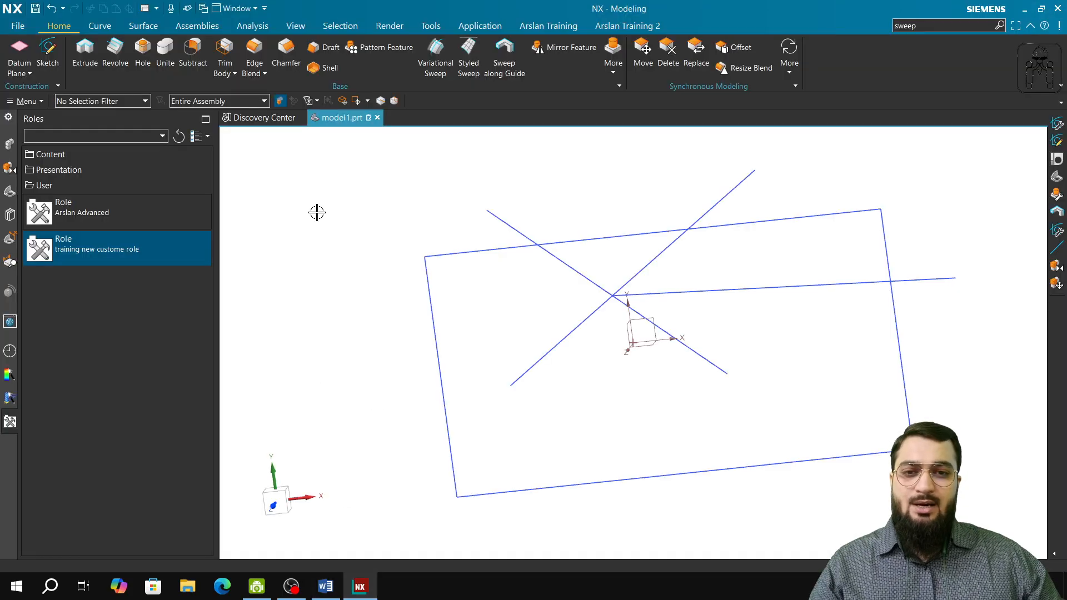
left_click(133, 204)
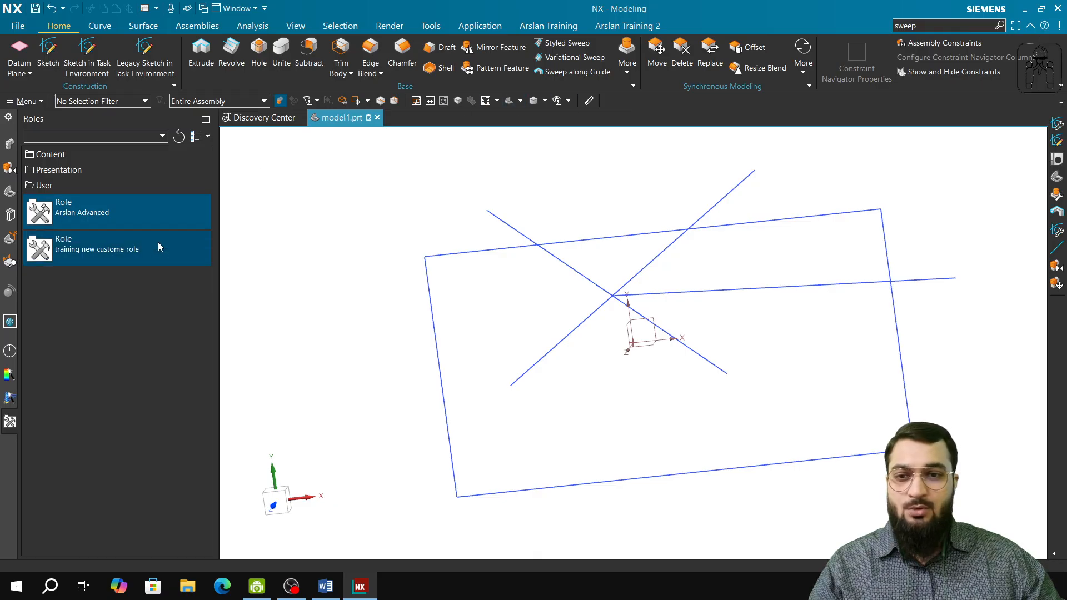
left_click(111, 244)
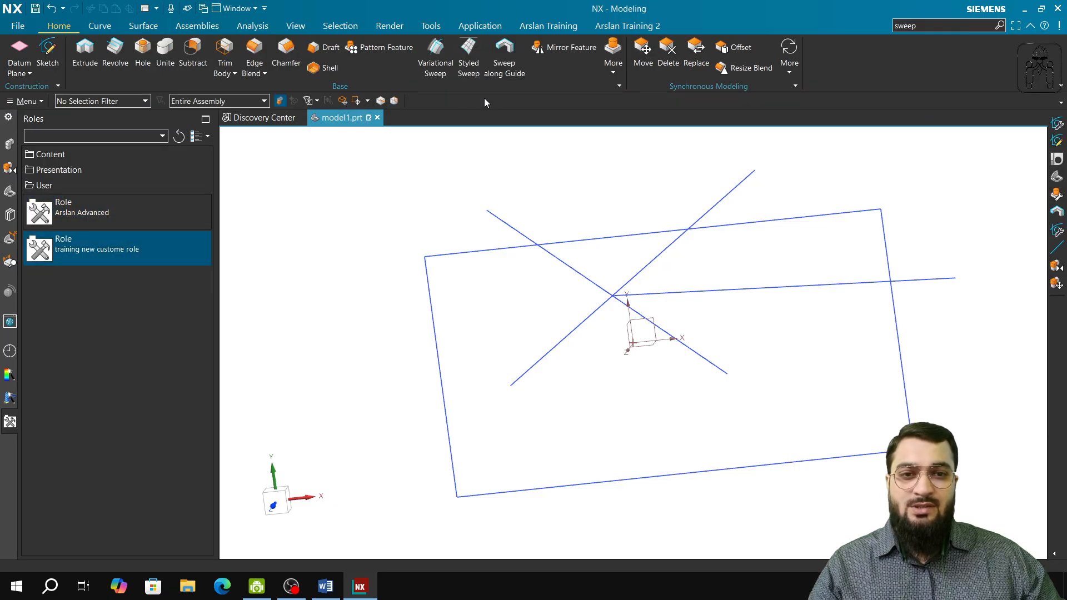